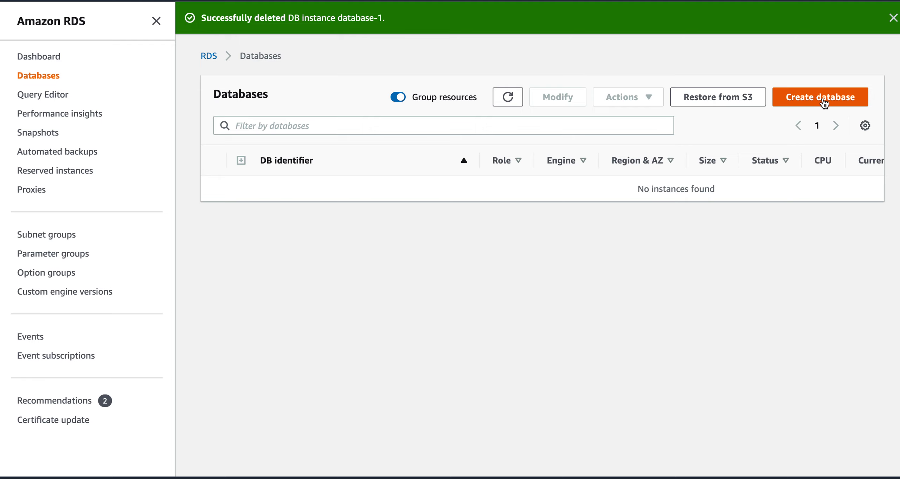
# Step: Start a new database creation and dismiss the feedback and deletion-success banners
pyautogui.click(824, 102)
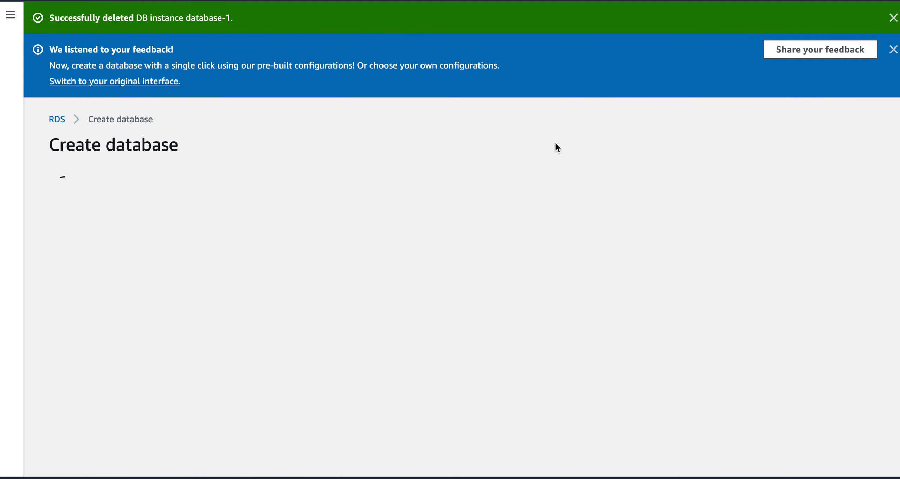
pyautogui.moveTo(892, 57)
pyautogui.click(890, 51)
pyautogui.click(893, 18)
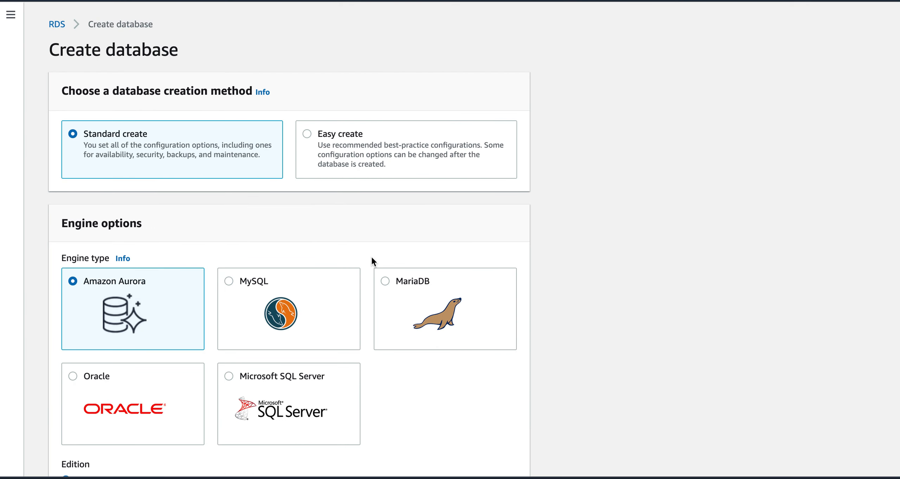
# Step: Choose MySQL as the engine and deploy it as a Single DB instance with no standby
pyautogui.click(231, 284)
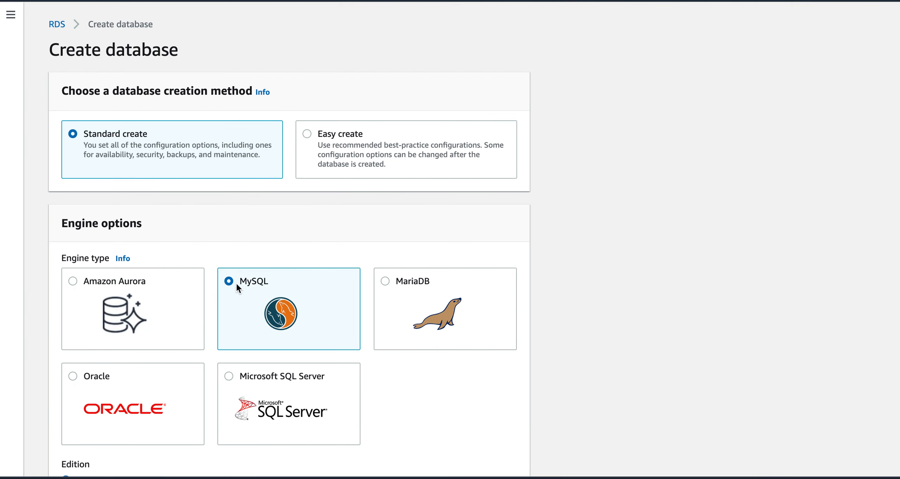
pyautogui.scroll(-10, 412, 354)
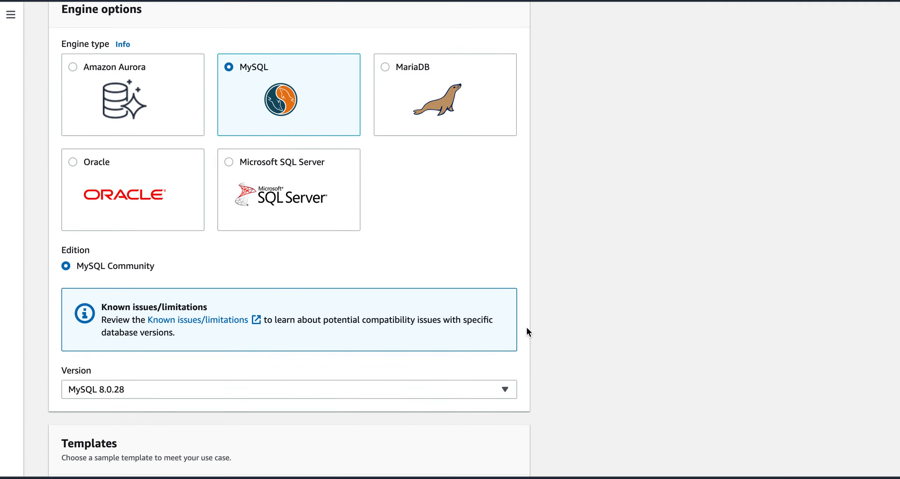
pyautogui.scroll(-9, 527, 331)
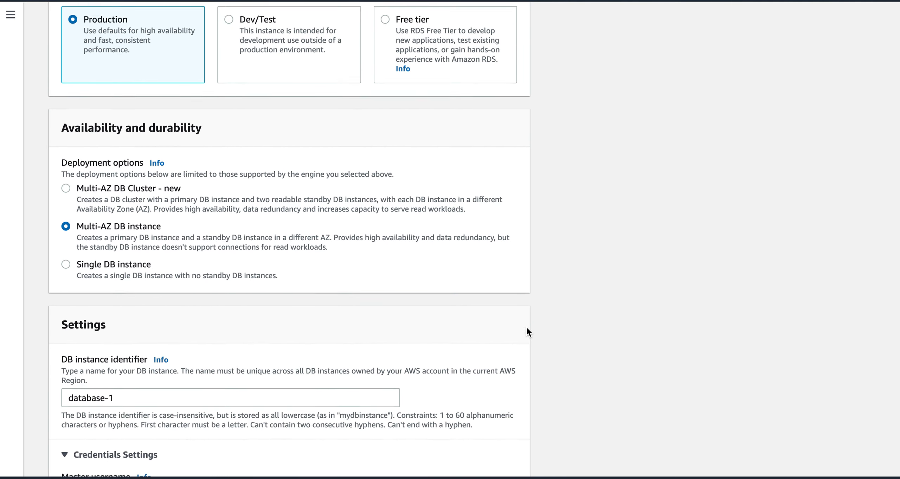
pyautogui.click(66, 227)
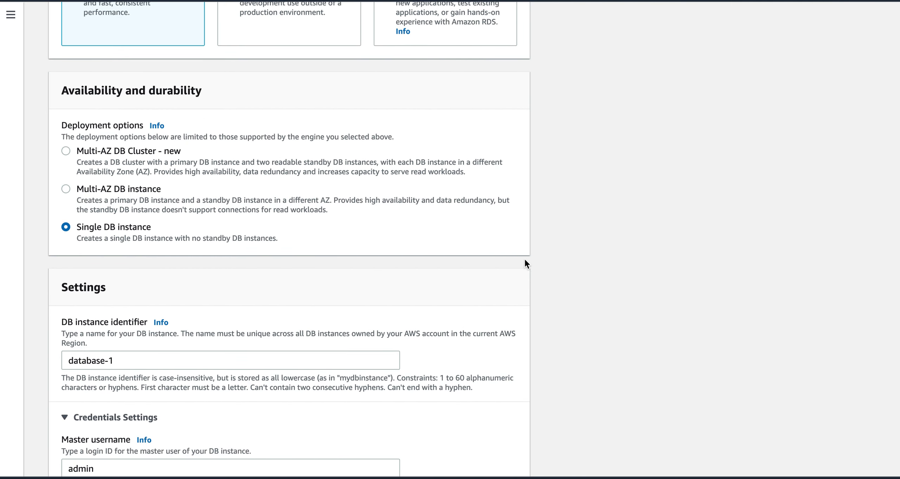
pyautogui.scroll(-15, 562, 246)
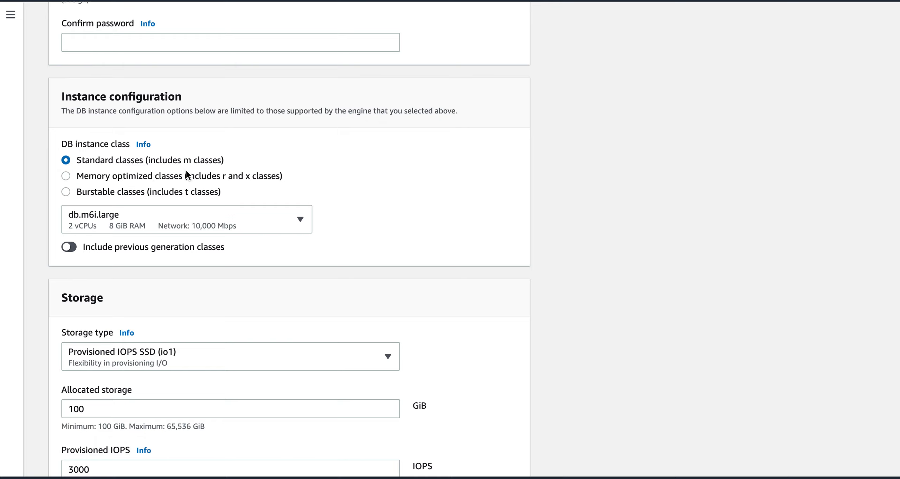
# Step: Browse the standard instance class list, leaving db.m6i.large unchanged
pyautogui.click(215, 225)
pyautogui.scroll(15, 230, 289)
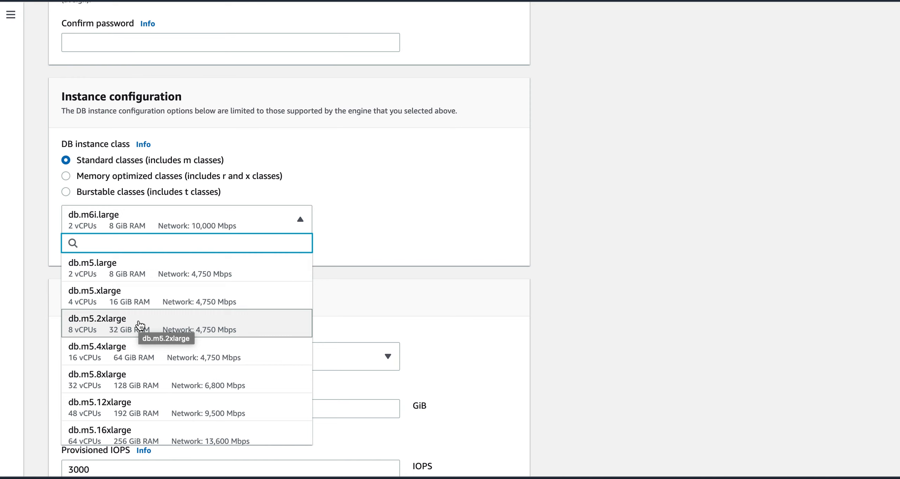
pyautogui.click(360, 232)
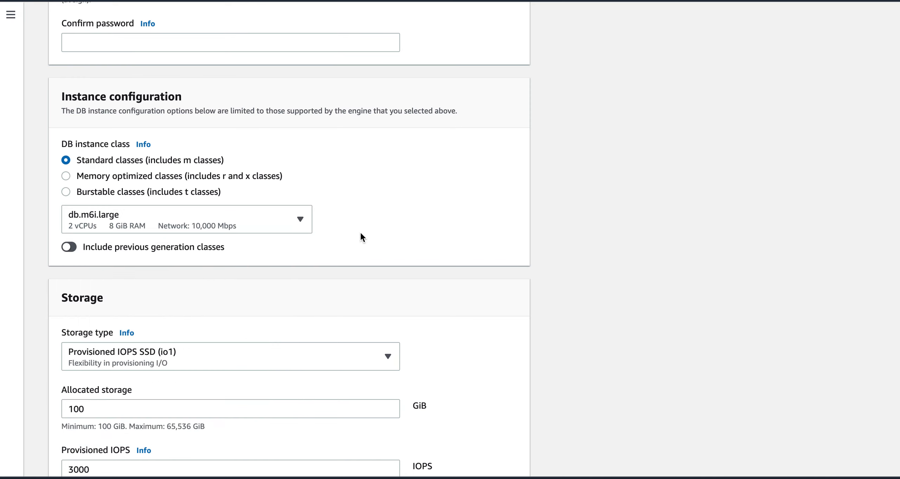
# Step: Switch to Memory optimized classes, browse the r6i/x2g list keeping db.r6i.large, then return to Standard classes
pyautogui.click(66, 176)
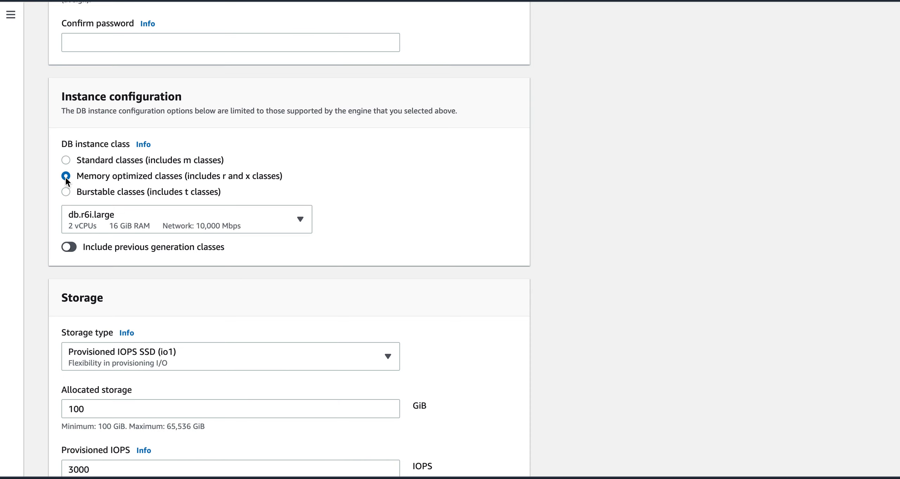
pyautogui.click(133, 223)
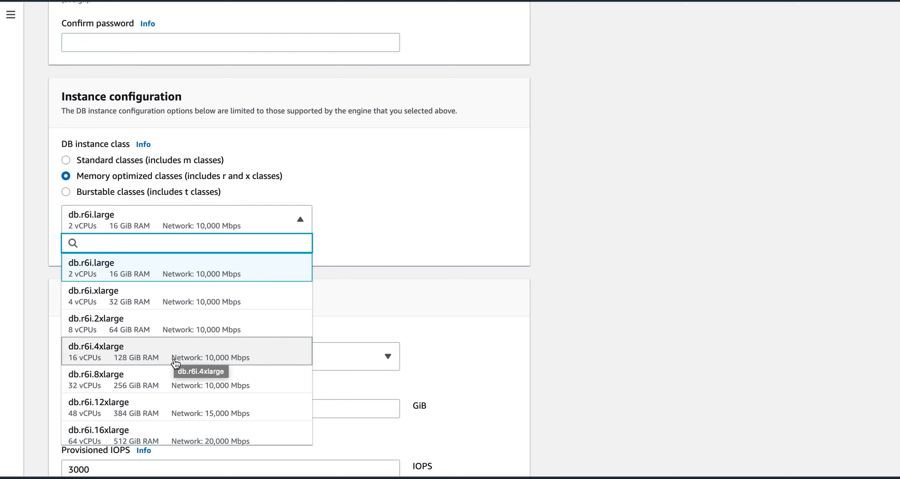
pyautogui.scroll(-4, 216, 386)
pyautogui.scroll(-5, 181, 392)
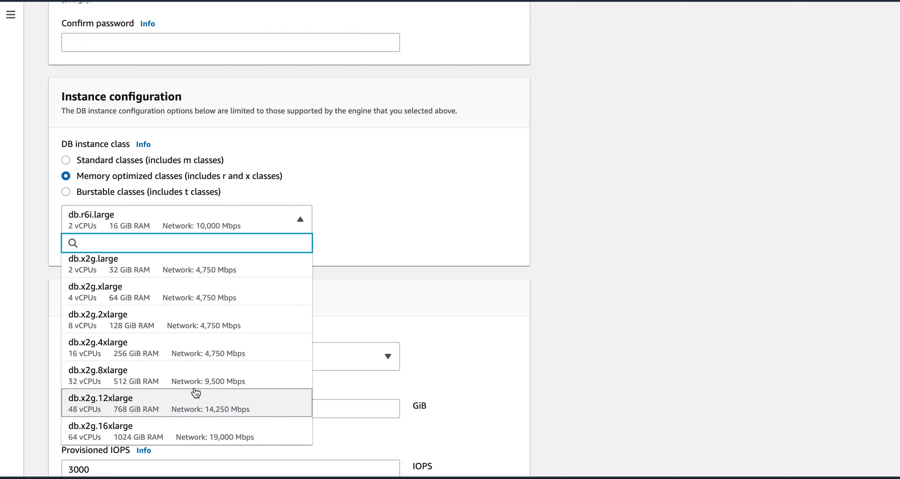
pyautogui.scroll(8, 227, 364)
pyautogui.scroll(6, 227, 364)
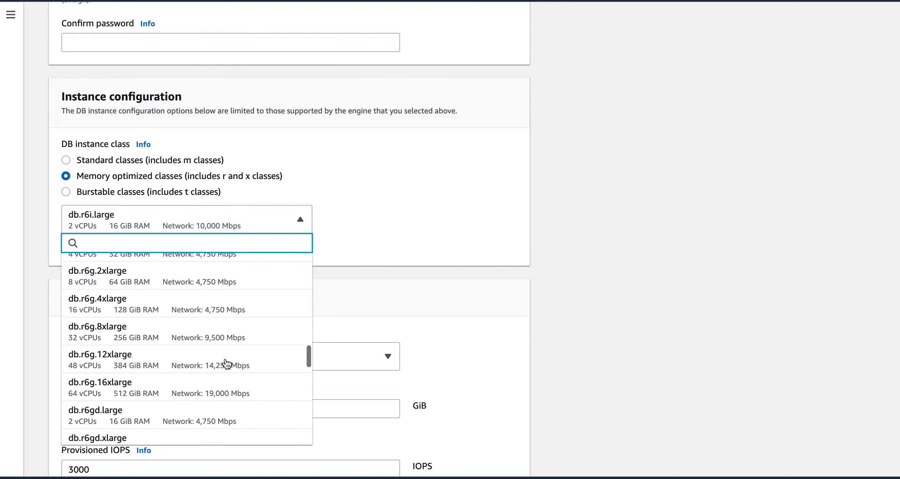
pyautogui.click(403, 234)
pyautogui.click(66, 160)
# Step: Compare Standard (db.m6i.large) and Memory optimized (db.r6i.large) classes, ending on Standard classes
pyautogui.click(122, 219)
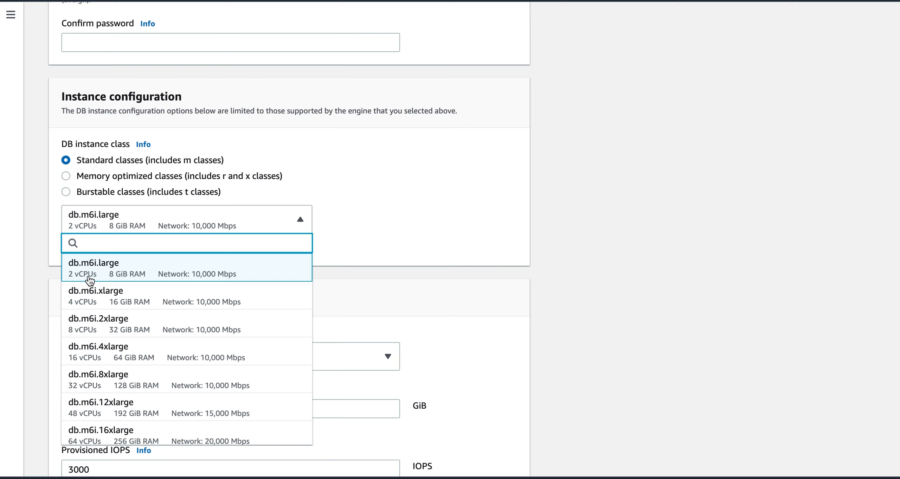
pyautogui.click(377, 264)
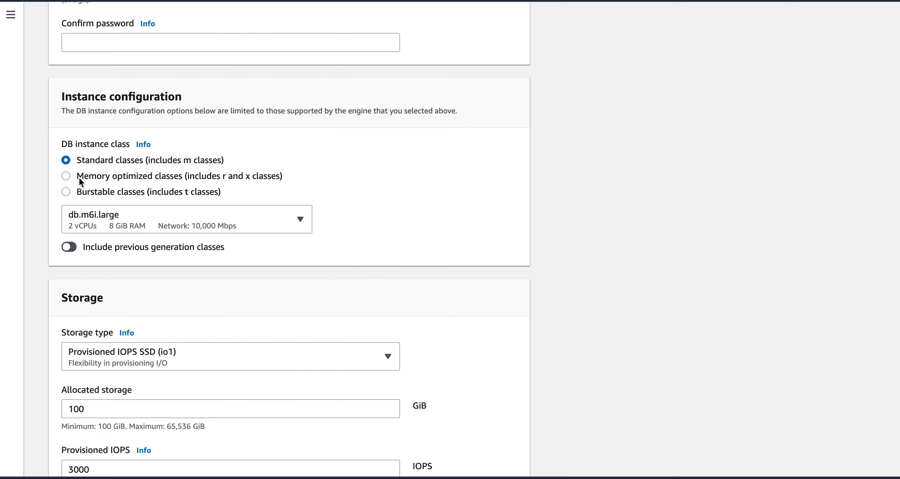
pyautogui.click(69, 177)
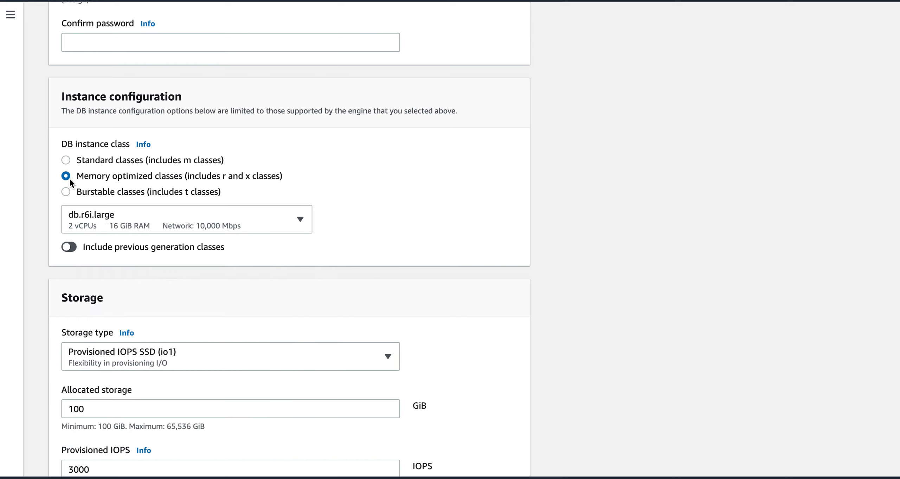
pyautogui.click(109, 230)
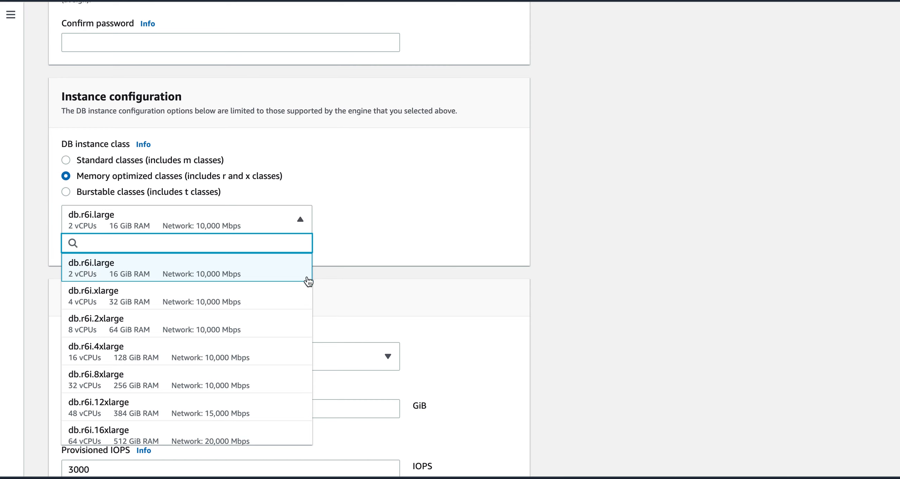
pyautogui.click(387, 253)
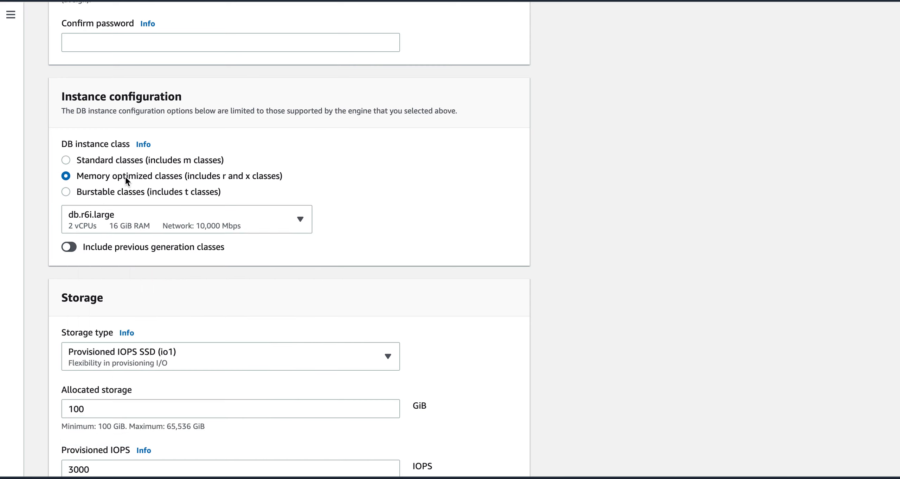
pyautogui.click(107, 165)
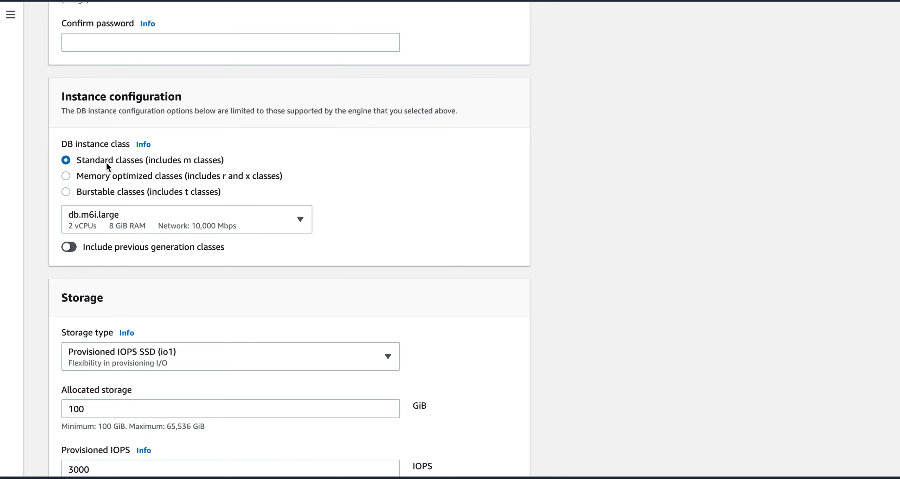
# Step: Scroll through the full list of standard instance classes
pyautogui.click(150, 220)
pyautogui.scroll(-15, 193, 303)
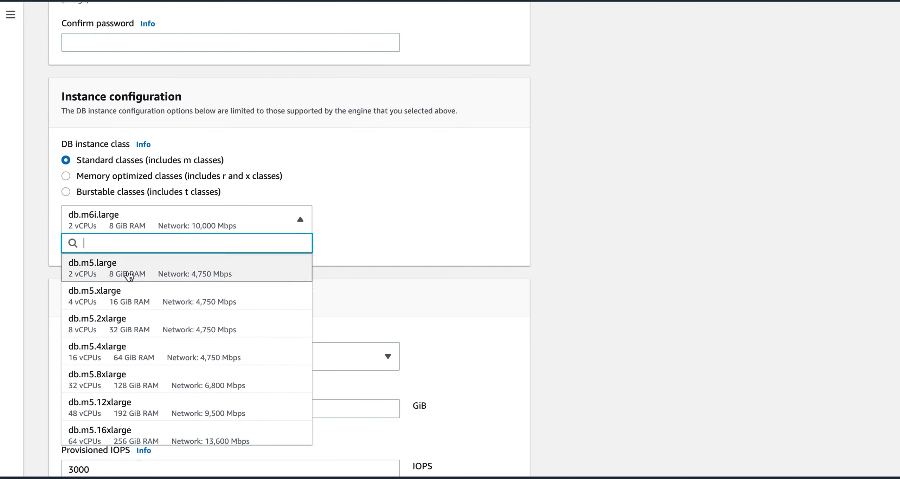
pyautogui.scroll(-3, 231, 324)
pyautogui.scroll(-10, 230, 325)
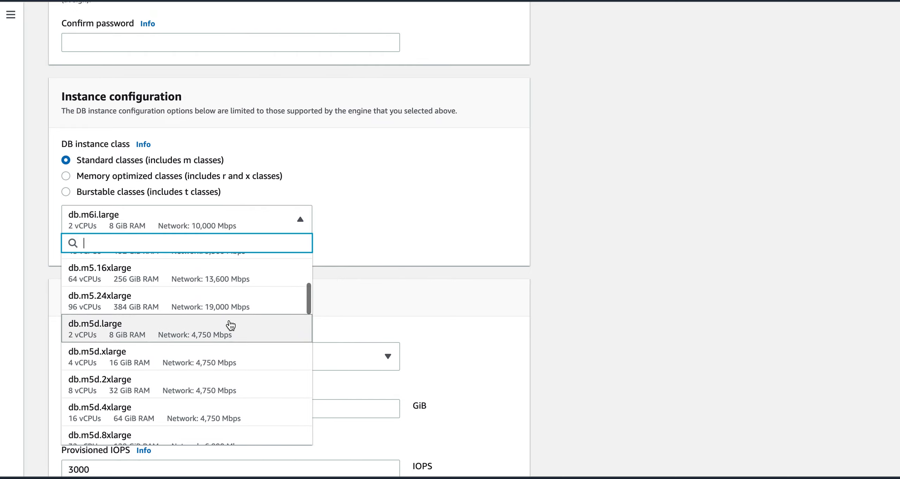
pyautogui.scroll(-10, 231, 324)
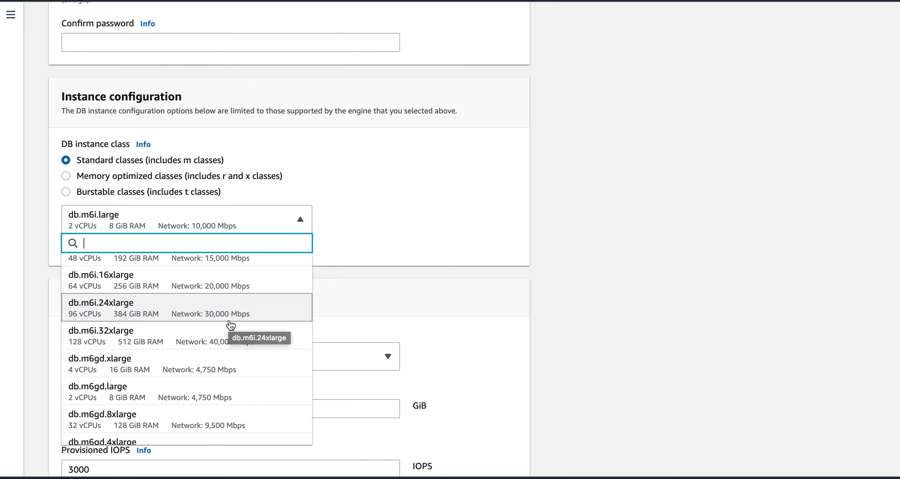
pyautogui.scroll(15, 230, 324)
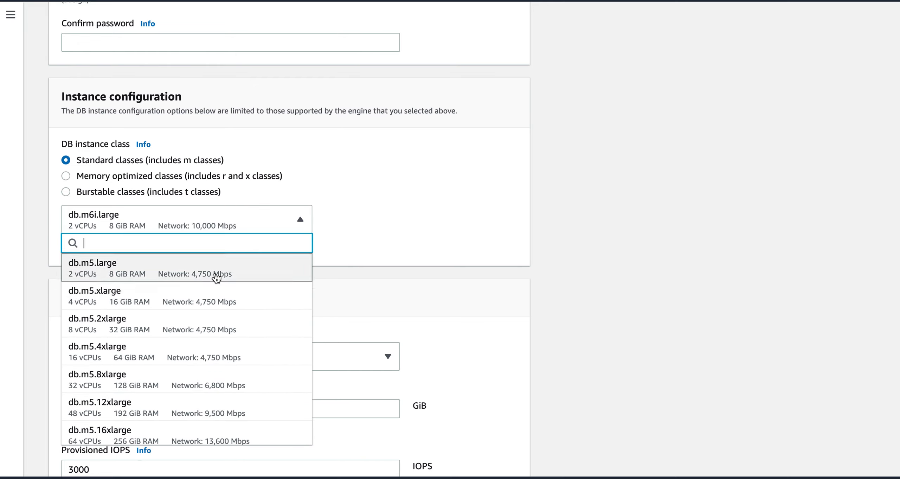
pyautogui.scroll(-4, 225, 348)
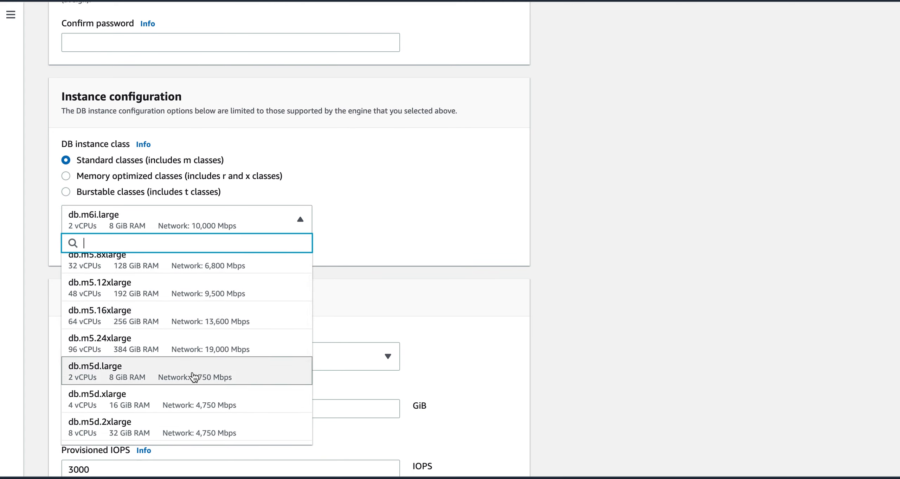
# Step: Close the list unchanged and pick Burstable classes, making db.t3.micro the instance class
pyautogui.click(383, 266)
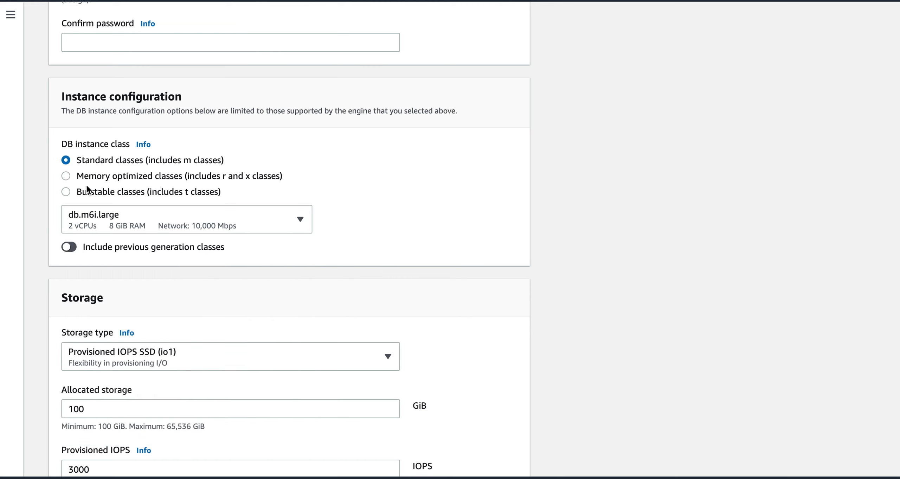
pyautogui.click(66, 177)
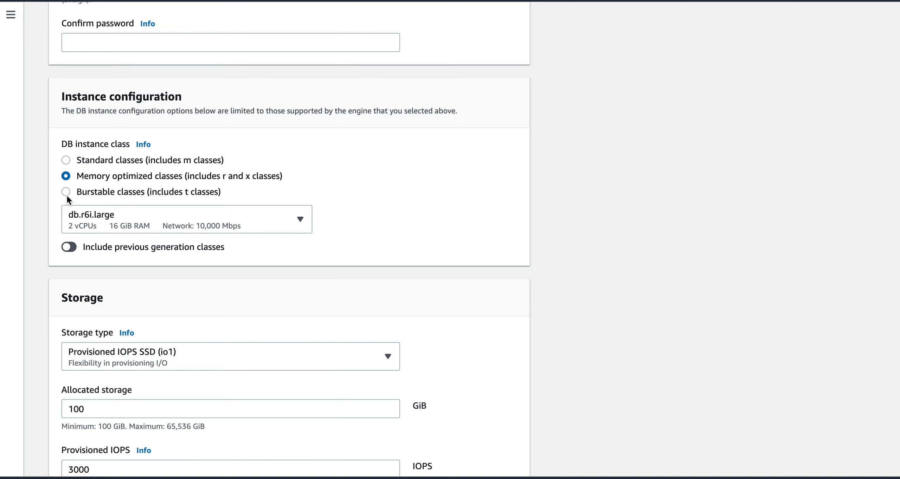
pyautogui.click(67, 193)
# Step: Check PowerPoint's DB instance Storage slide, then return to the RDS create database form
pyautogui.press('super+Tab')
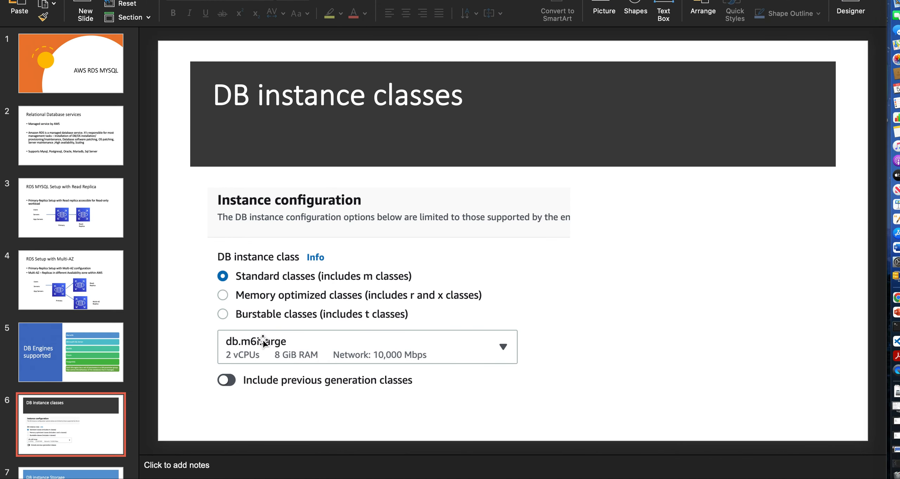
pyautogui.press('Down')
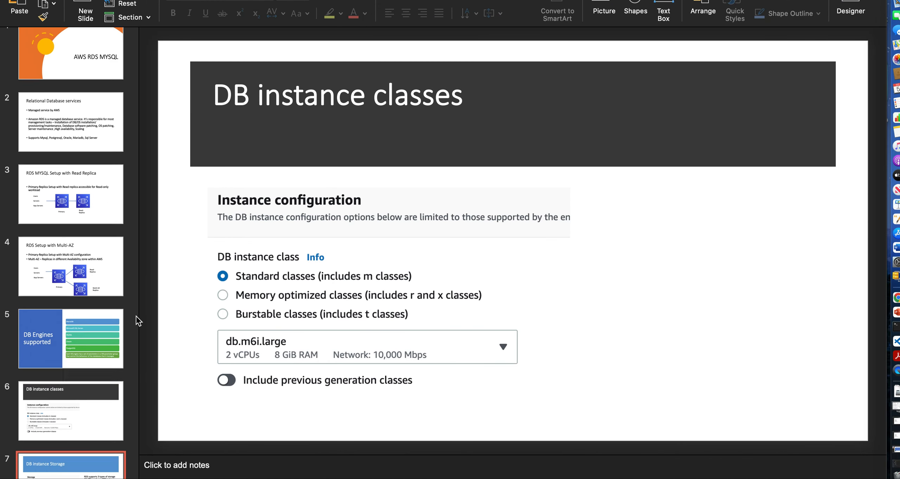
pyautogui.press('super+Tab')
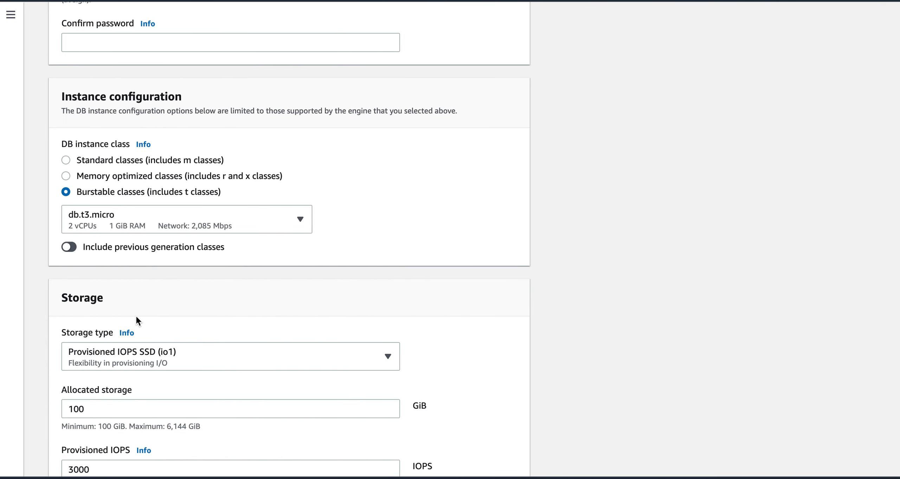
pyautogui.click(244, 211)
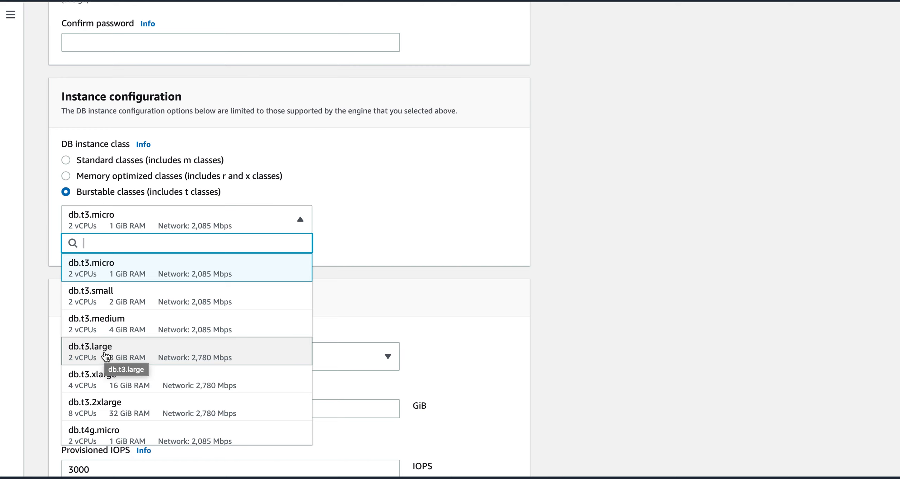
pyautogui.click(448, 275)
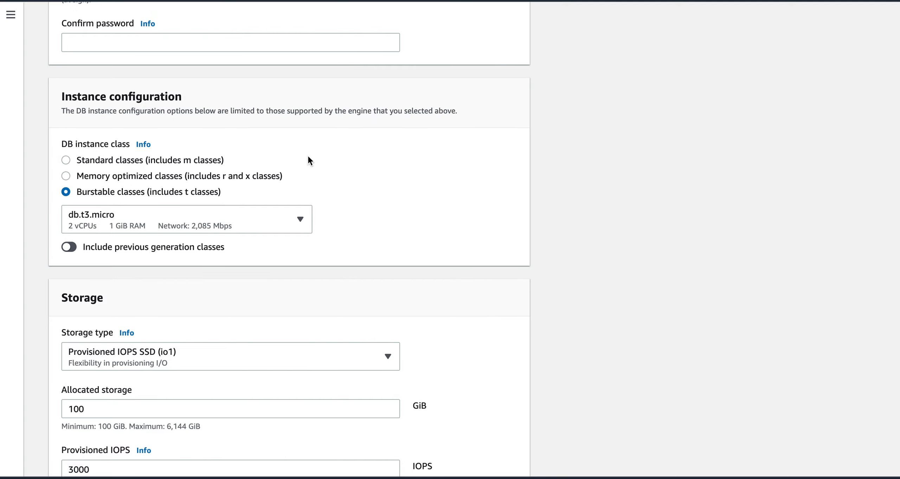
pyautogui.press('super+Tab')
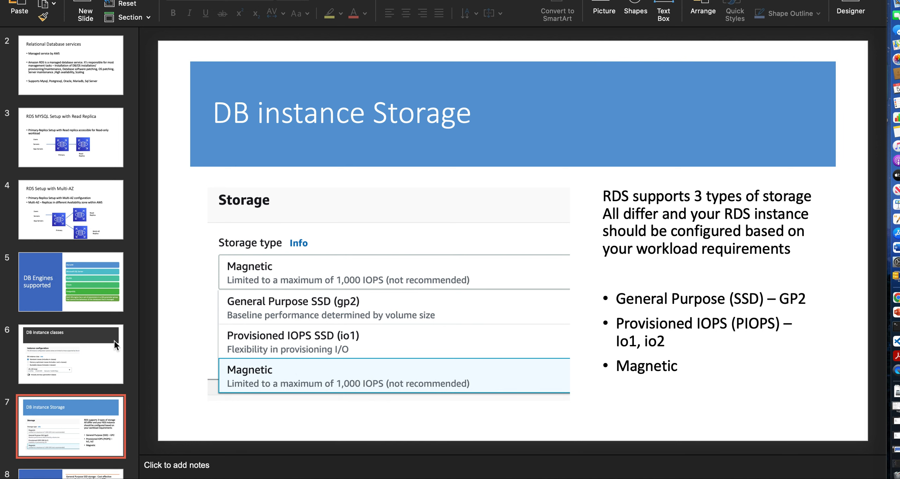
# Step: In PowerPoint, go back to the DB Engines slide, then forward through DB instance classes to DB instance Storage
pyautogui.press('Up')
pyautogui.press('Up')
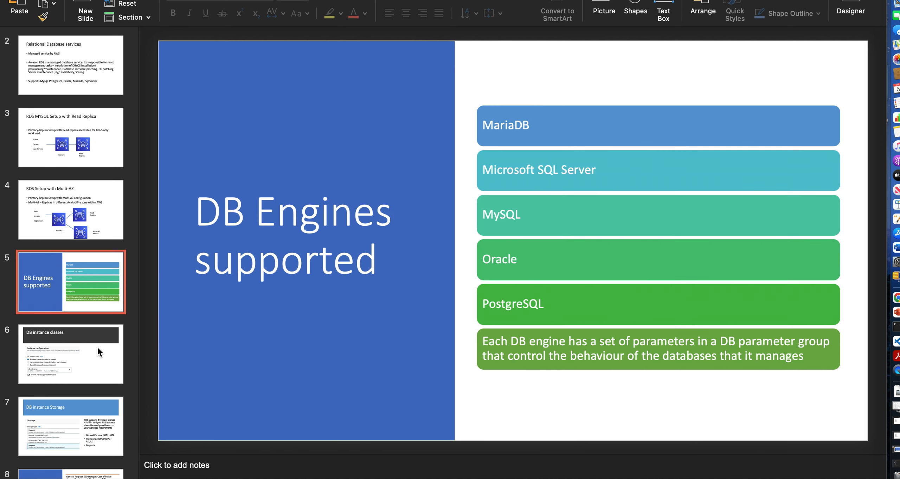
pyautogui.press('Down')
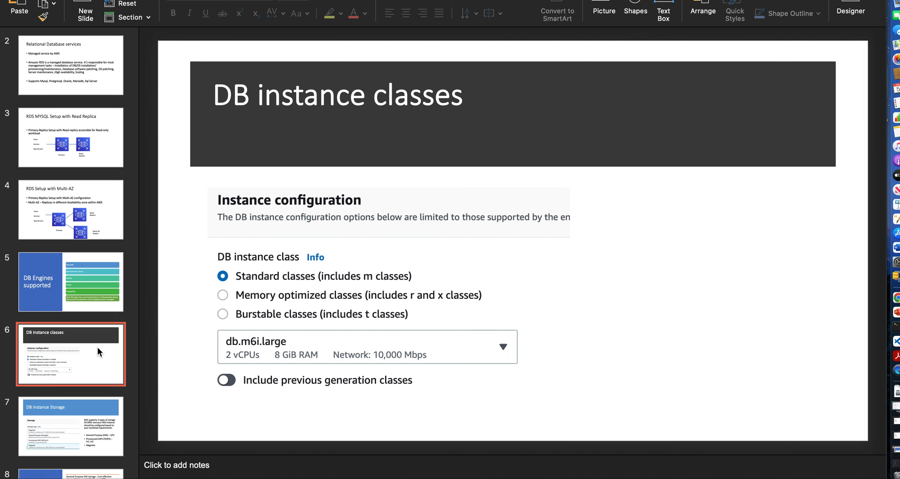
pyautogui.press('Down')
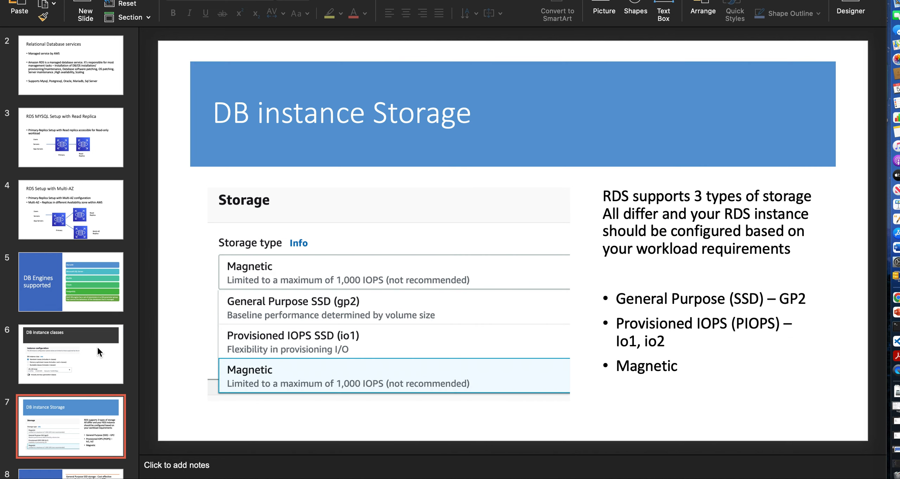
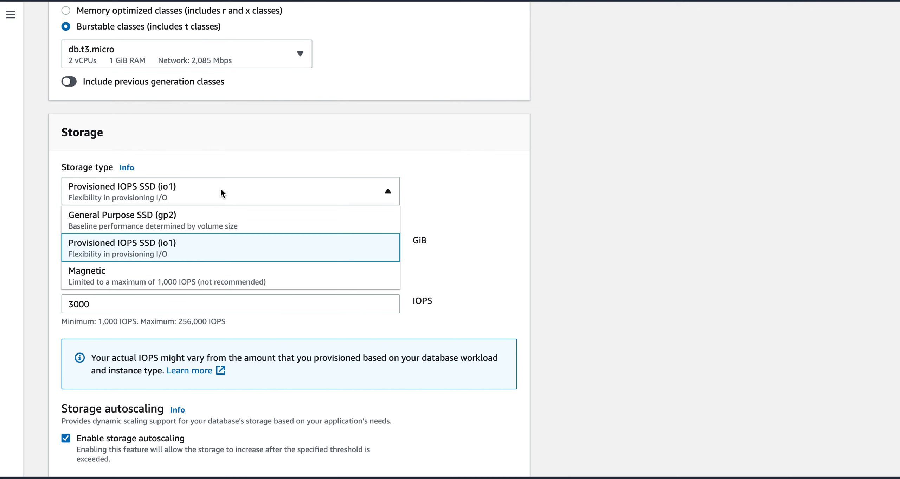
# Step: Switch the storage type to gp2, then back to Provisioned IOPS SSD (io1)
pyautogui.click(194, 221)
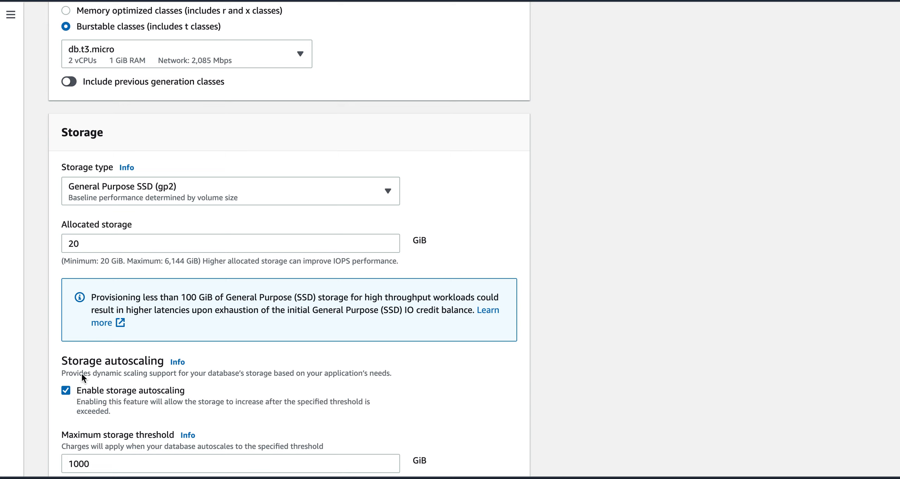
pyautogui.click(145, 190)
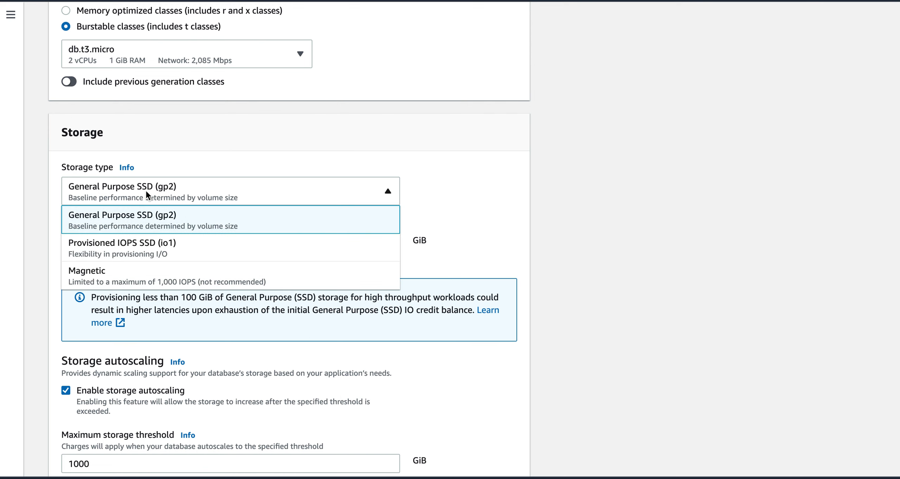
pyautogui.click(141, 243)
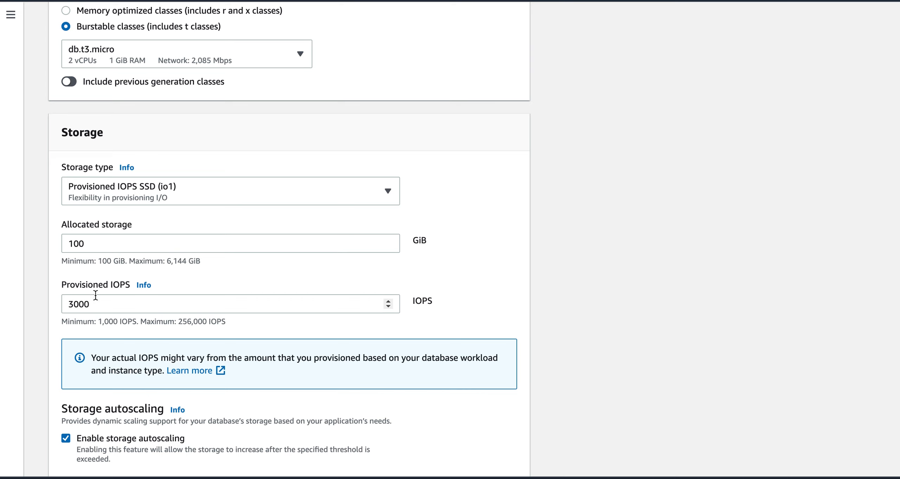
# Step: Set provisioned IOPS to 4000 and allocated storage to 2000 GiB
pyautogui.moveTo(94, 305); pyautogui.dragTo(68, 306)
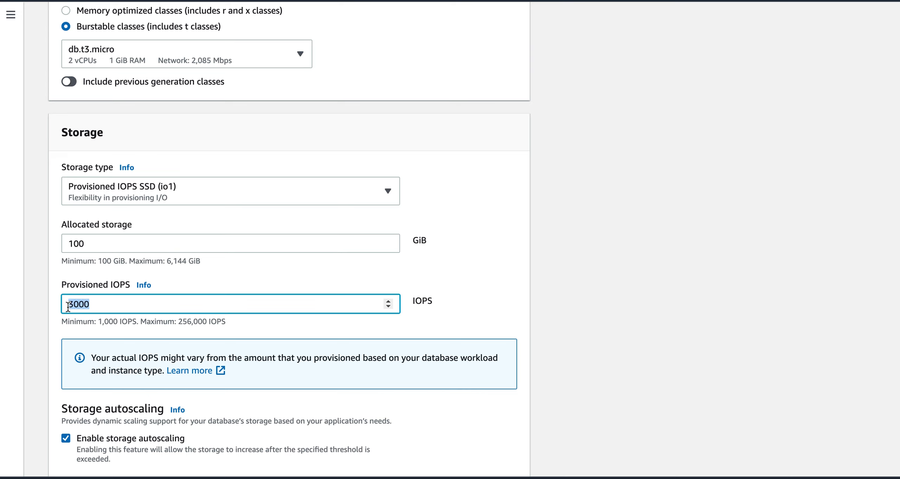
pyautogui.click(108, 308)
pyautogui.click(72, 302)
pyautogui.press('BackSpace')
pyautogui.press('End')
pyautogui.write('4')
pyautogui.press('BackSpace')
pyautogui.press('BackSpace')
pyautogui.press('BackSpace')
pyautogui.press('BackSpace')
pyautogui.write('40000')
pyautogui.press('BackSpace')
pyautogui.click(110, 242)
pyautogui.press('BackSpace')
pyautogui.press('BackSpace')
pyautogui.press('BackSpace')
pyautogui.write('2')
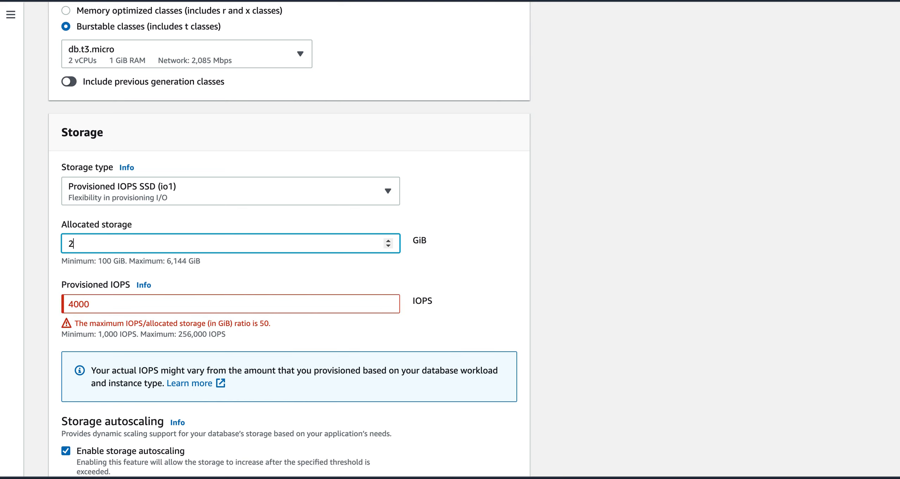
pyautogui.write('000')
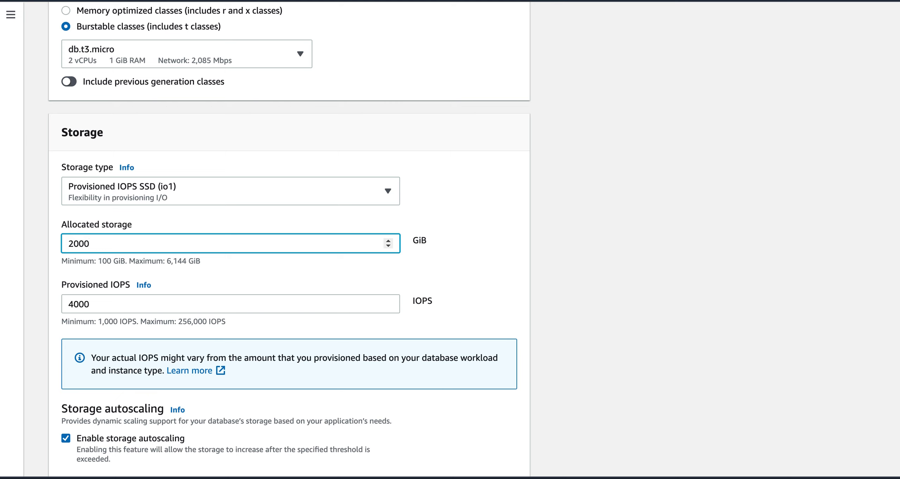
# Step: Try Magnetic storage, then return to Provisioned IOPS SSD (io1)
pyautogui.click(178, 200)
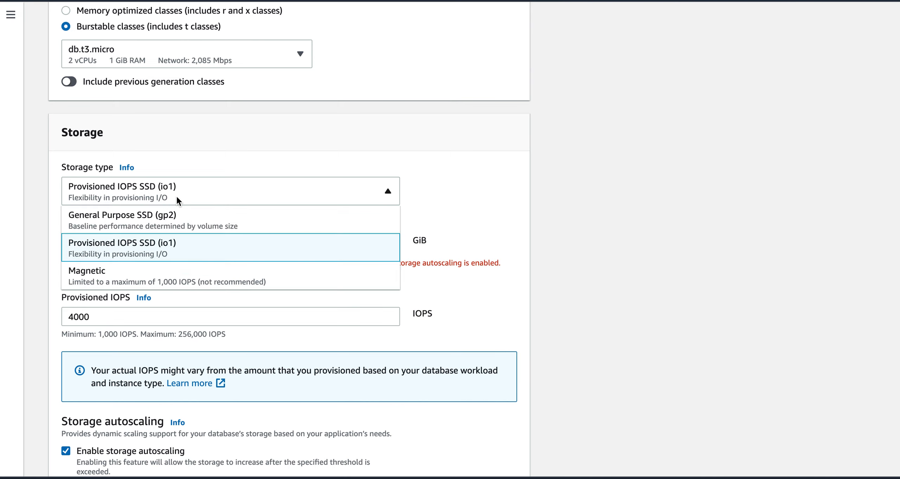
pyautogui.click(181, 278)
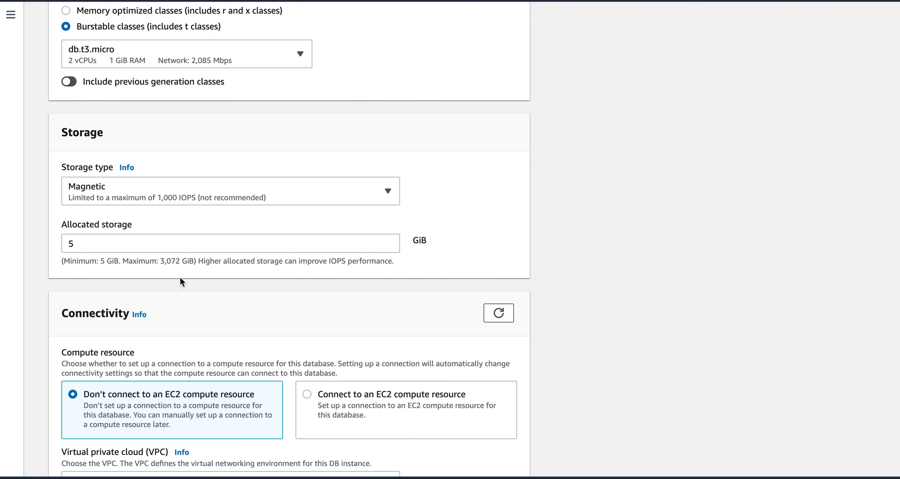
pyautogui.click(187, 197)
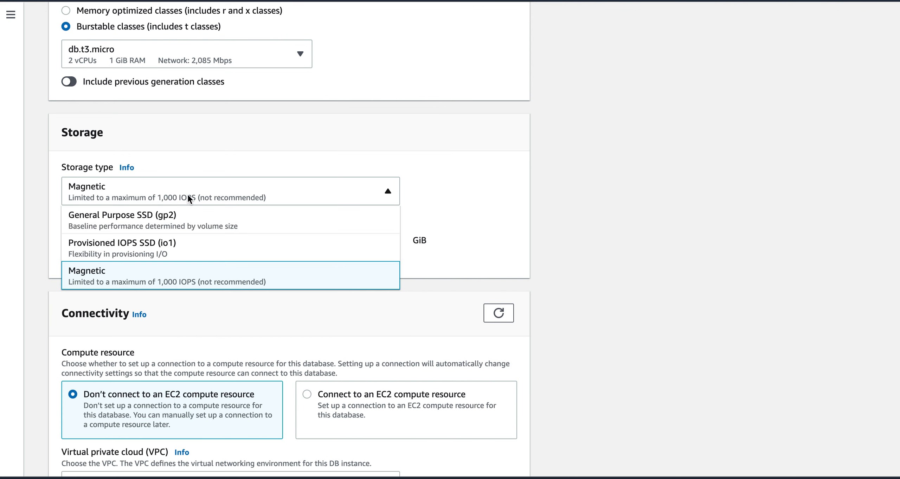
pyautogui.click(176, 248)
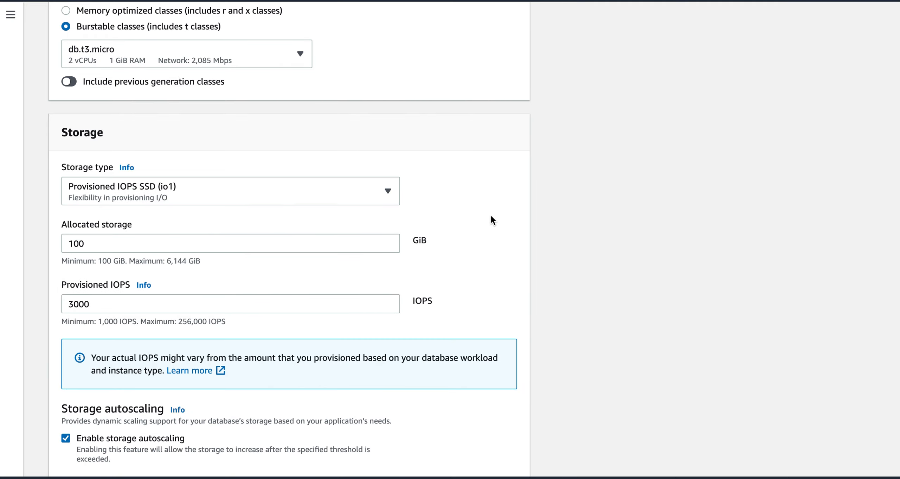
pyautogui.scroll(20, 520, 212)
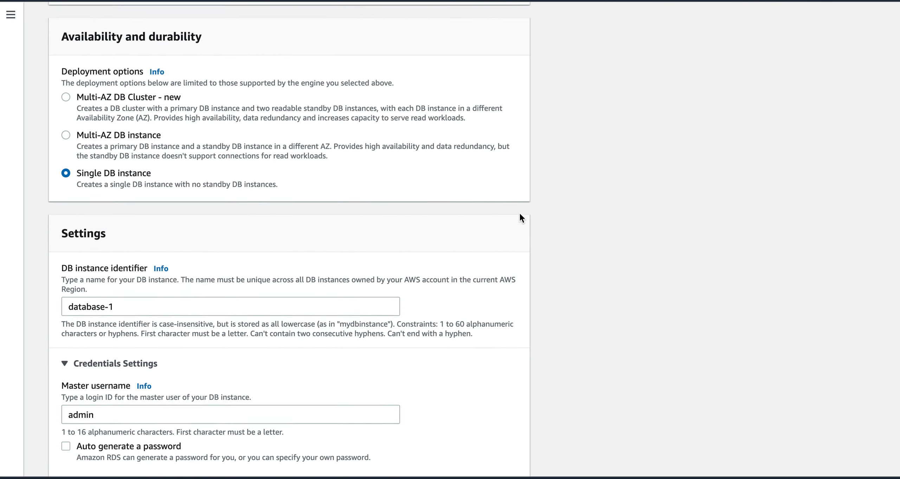
pyautogui.scroll(6, 260, 234)
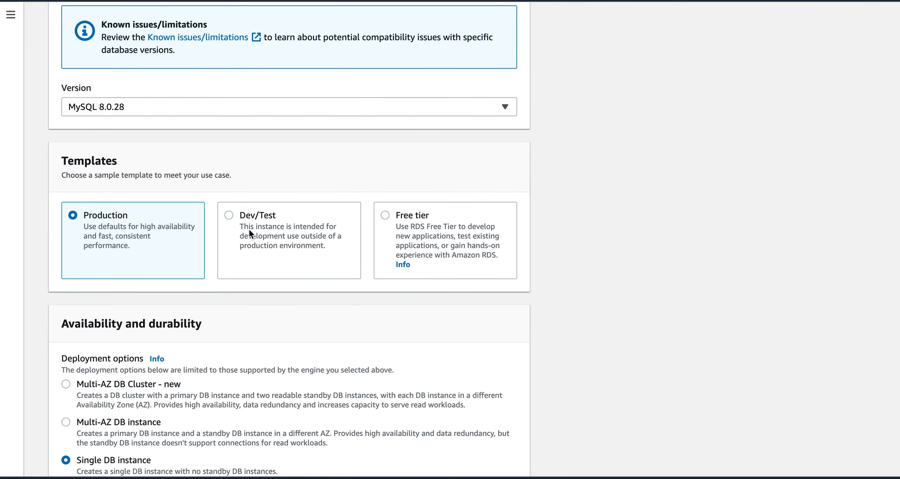
# Step: Choose the Dev/Test template, which leaves storage as gp2 with 20 GiB
pyautogui.click(229, 215)
pyautogui.scroll(-15, 413, 262)
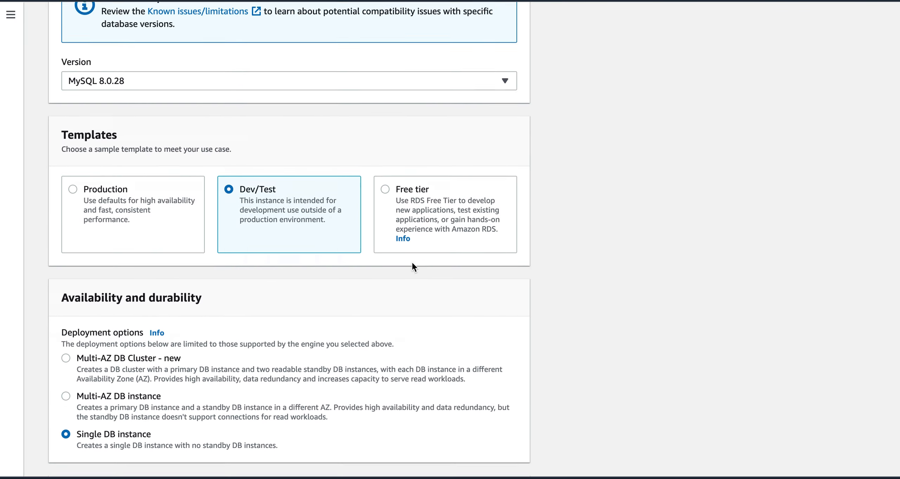
pyautogui.scroll(-12, 414, 266)
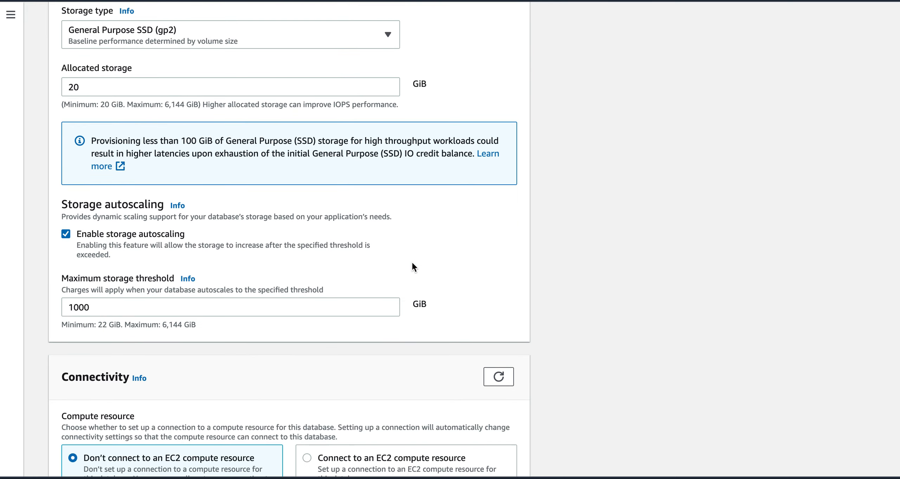
pyautogui.scroll(4, 414, 266)
pyautogui.click(299, 181)
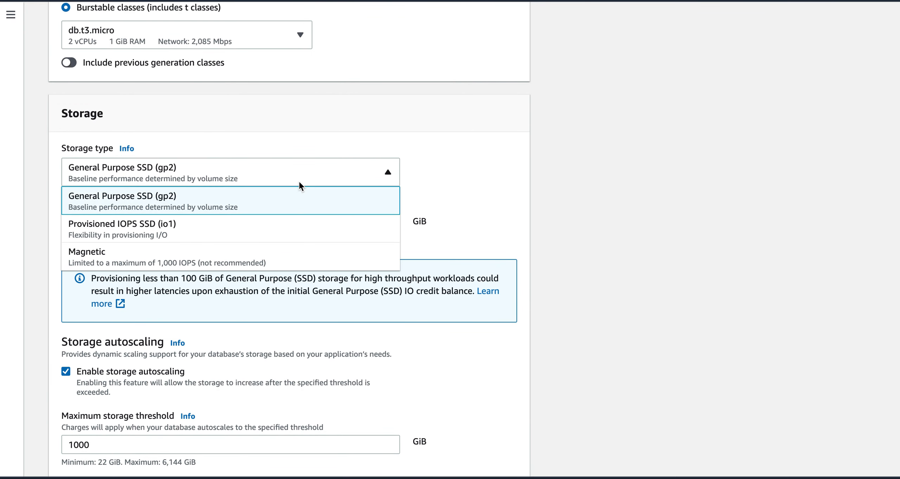
pyautogui.click(506, 267)
# Step: Check the storage slide in PowerPoint, then return to the RDS form
pyautogui.press('super+Tab')
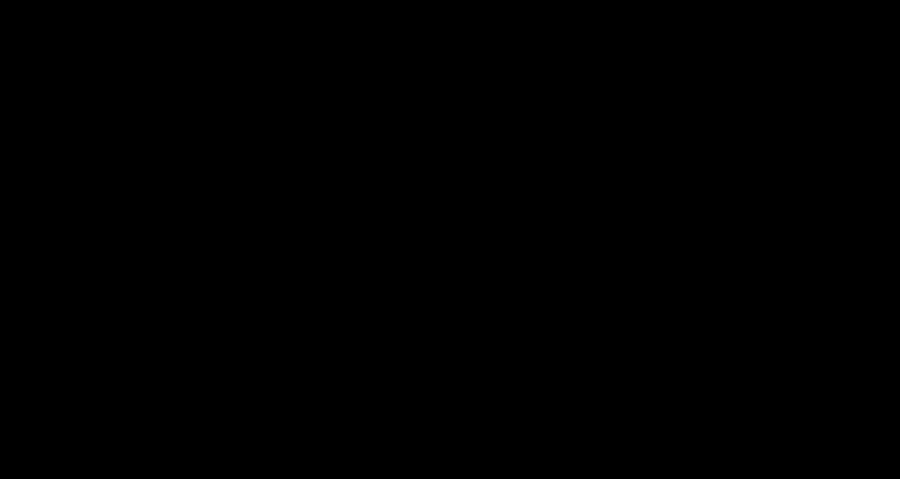
pyautogui.click(583, 136)
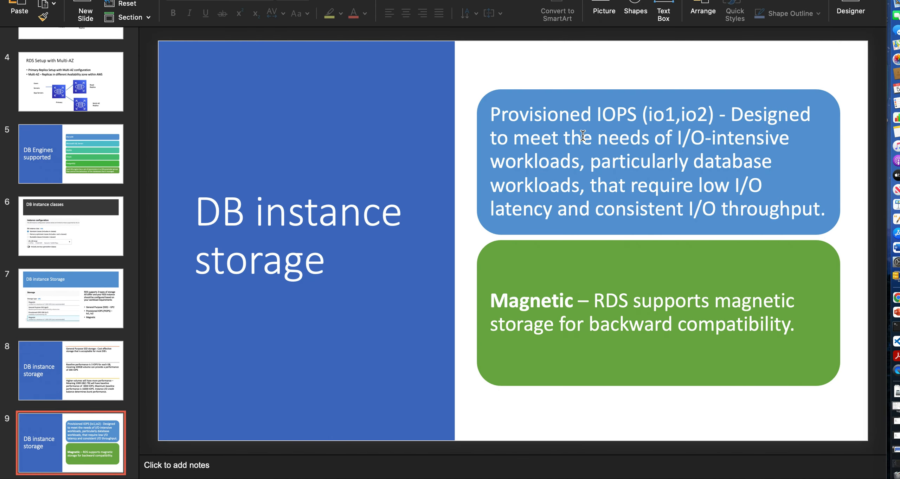
pyautogui.press('super+Tab')
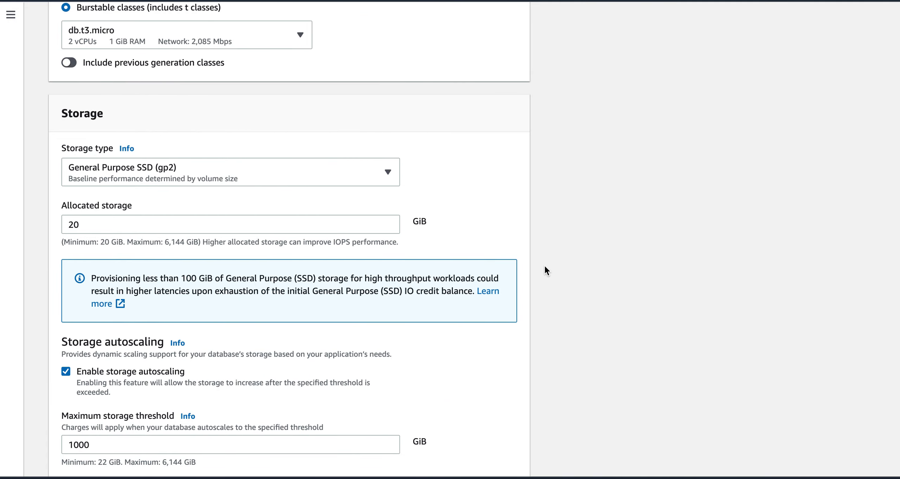
# Step: Look over the Create database form, then cancel it, returning to an empty Databases list
pyautogui.scroll(15, 545, 267)
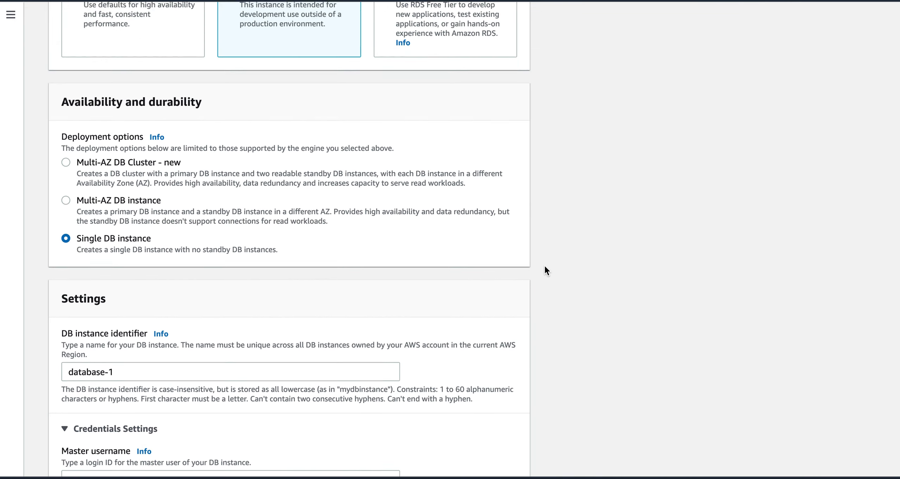
pyautogui.scroll(12, 545, 268)
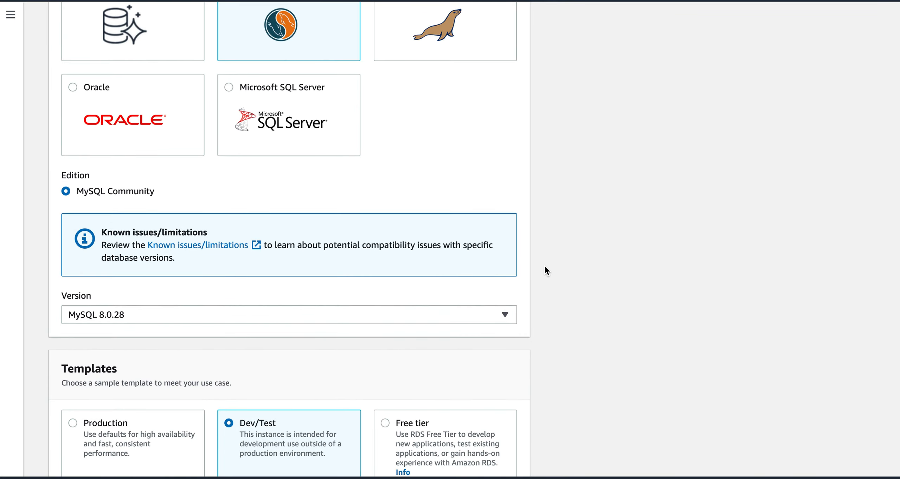
pyautogui.scroll(10, 544, 271)
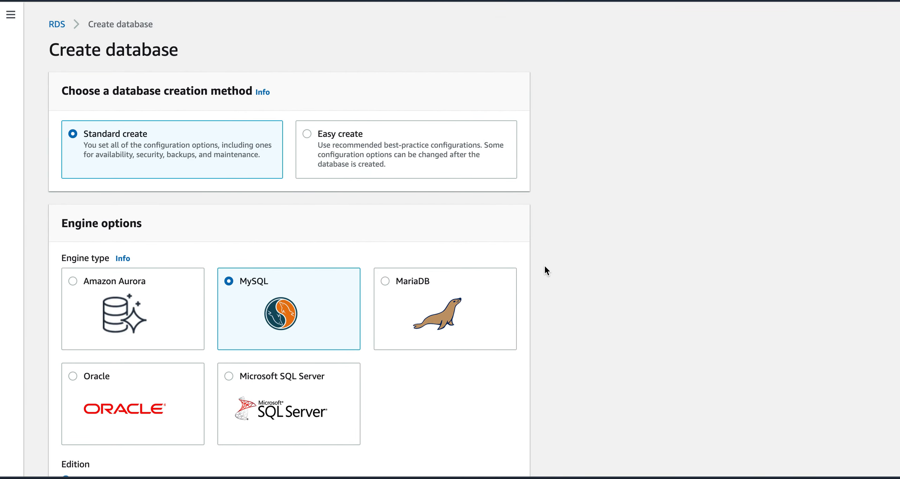
pyautogui.scroll(-20, 546, 270)
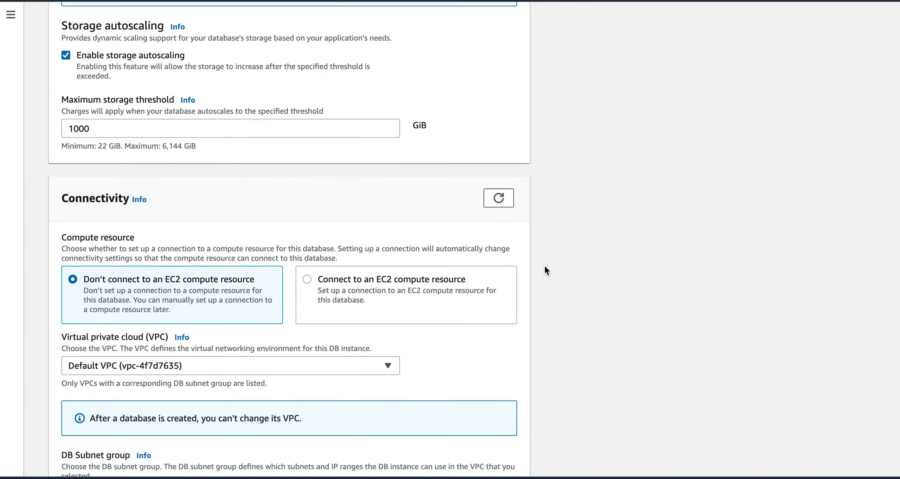
pyautogui.scroll(-20, 545, 270)
pyautogui.click(390, 455)
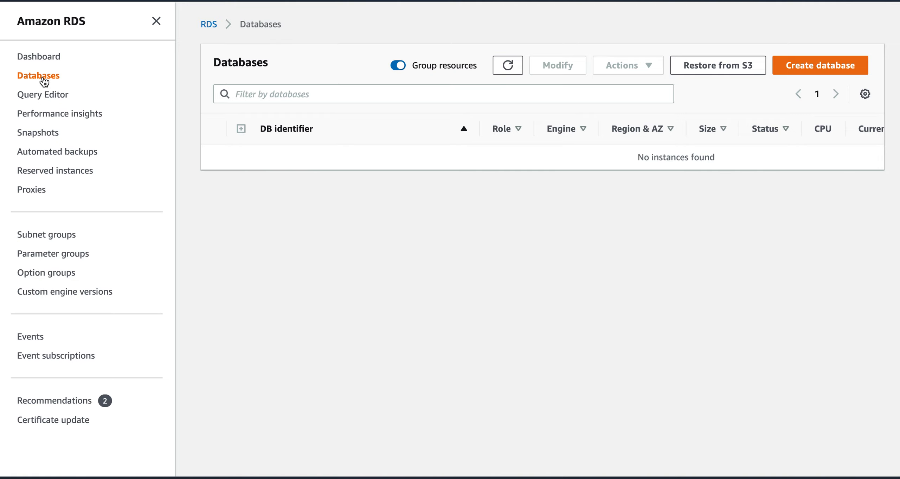
# Step: Go via Services to RDS Databases and start Create database, dismissing the feedback banner
pyautogui.click(81, 2)
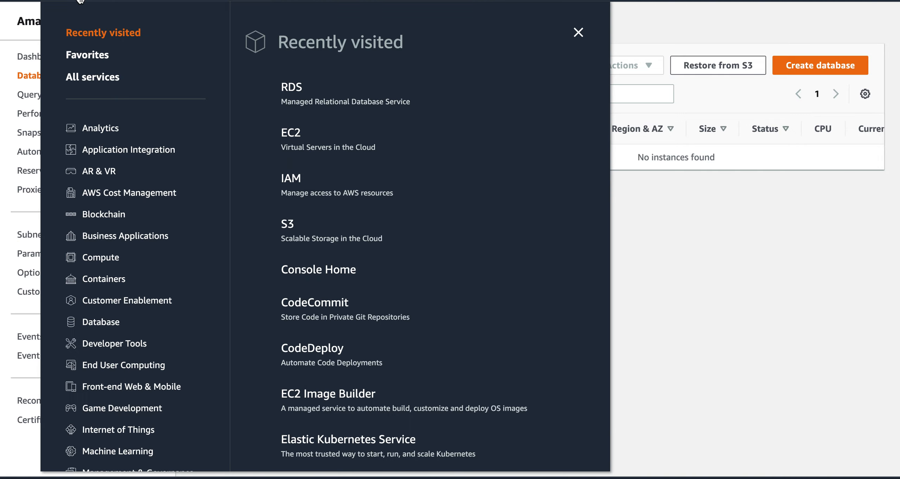
pyautogui.click(217, 1)
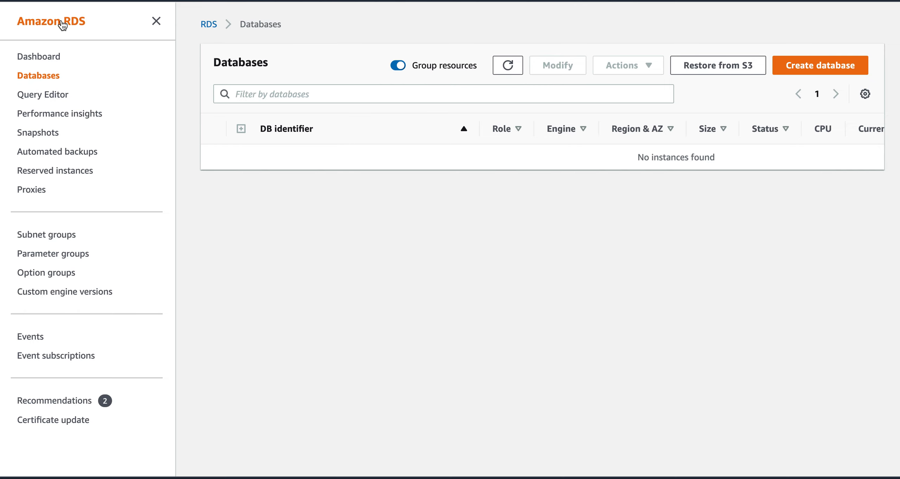
pyautogui.click(83, 2)
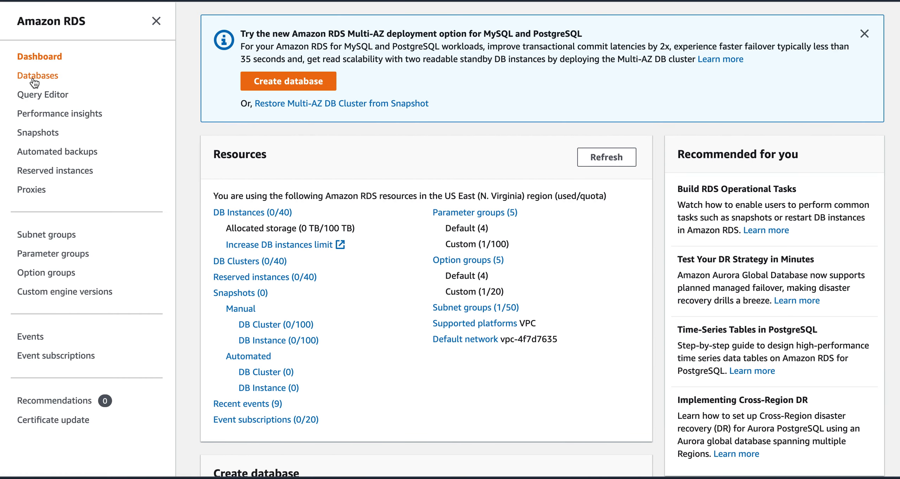
pyautogui.click(34, 76)
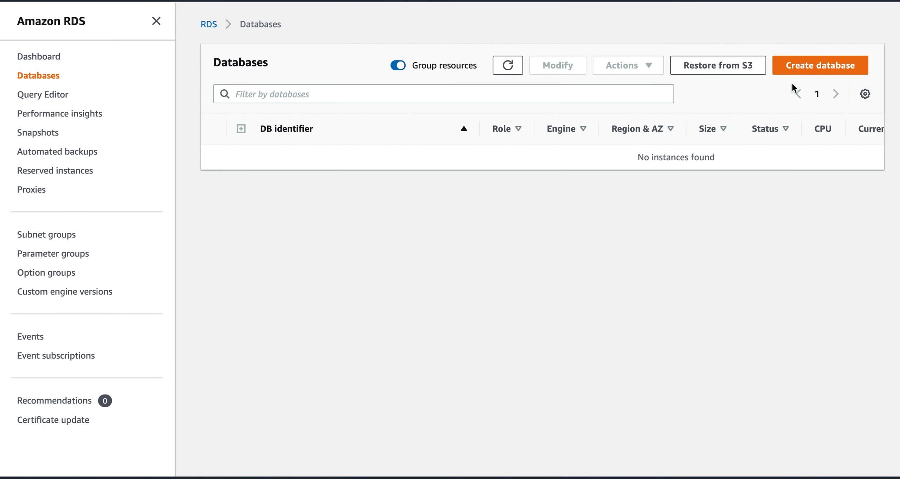
pyautogui.click(809, 67)
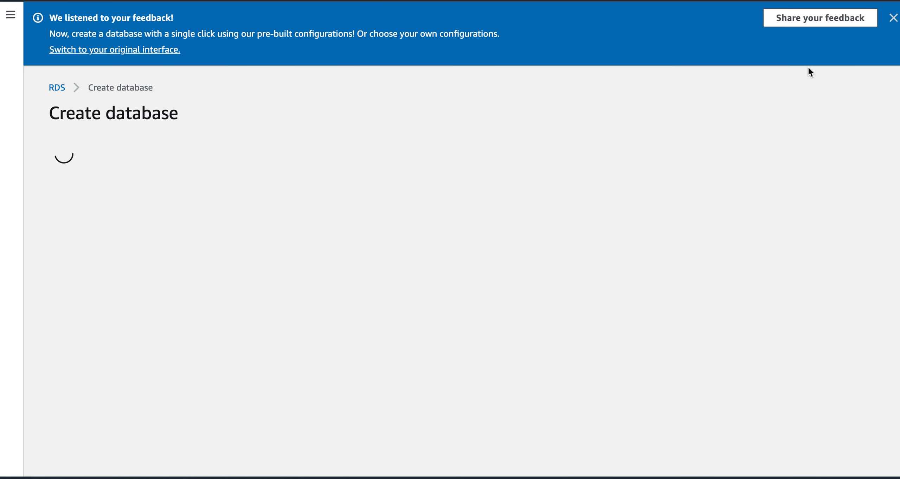
pyautogui.click(892, 19)
# Step: Choose Standard create with MySQL as the database engine
pyautogui.scroll(-3, 589, 236)
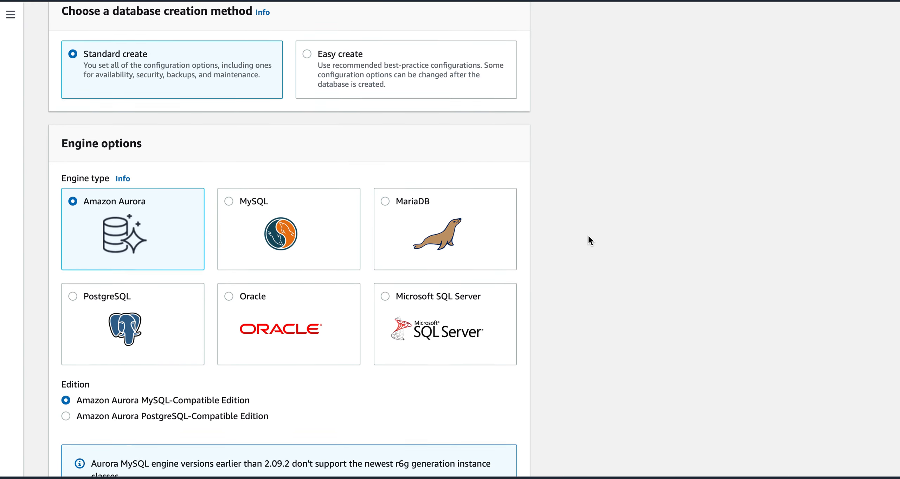
pyautogui.click(314, 57)
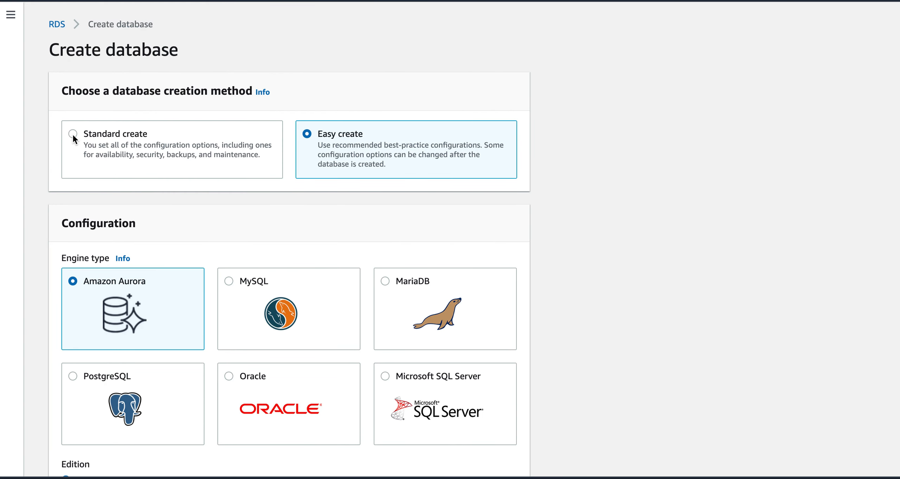
pyautogui.click(257, 164)
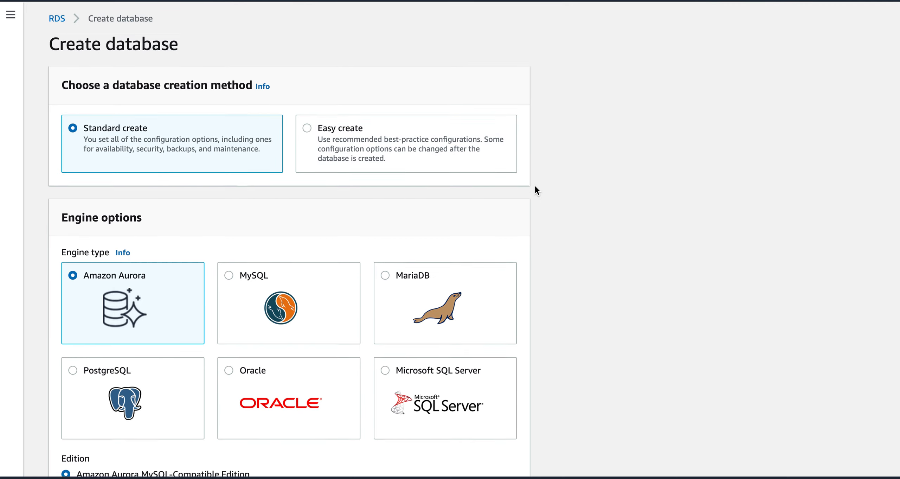
pyautogui.scroll(-3, 535, 185)
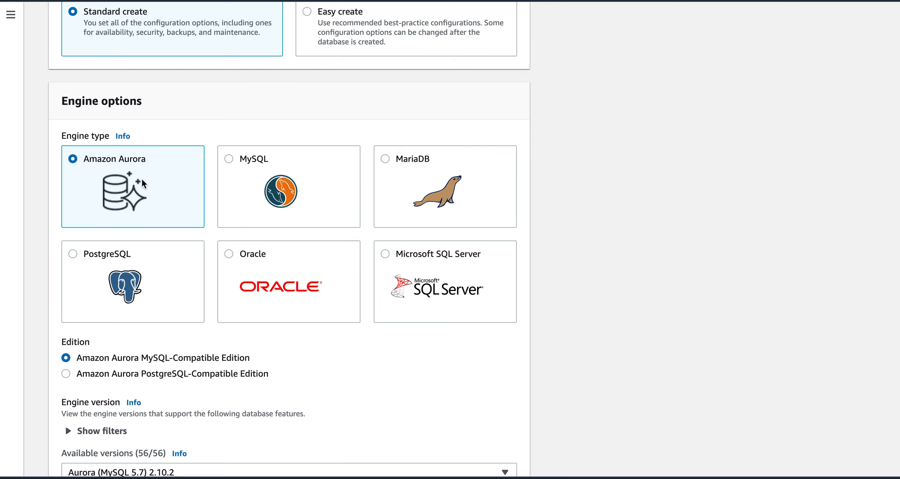
pyautogui.click(229, 161)
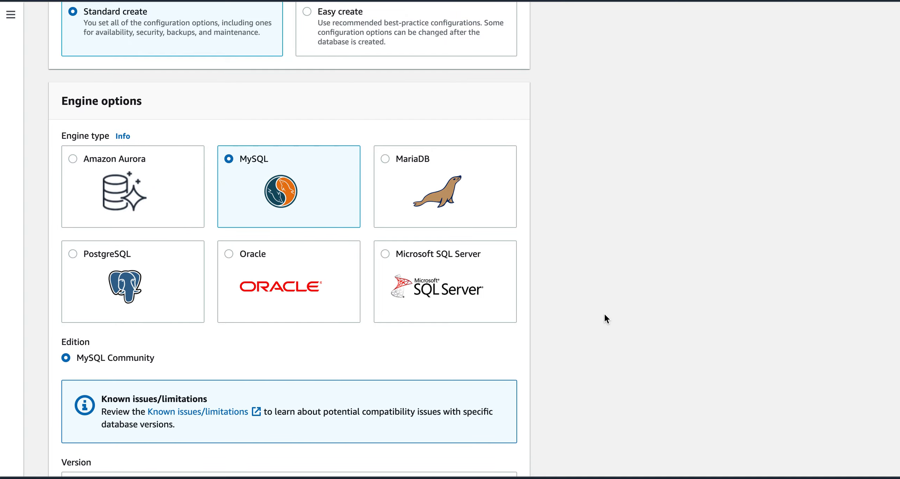
# Step: Select MySQL 8.0.26 as the engine version
pyautogui.scroll(-5, 605, 314)
pyautogui.scroll(-1, 605, 314)
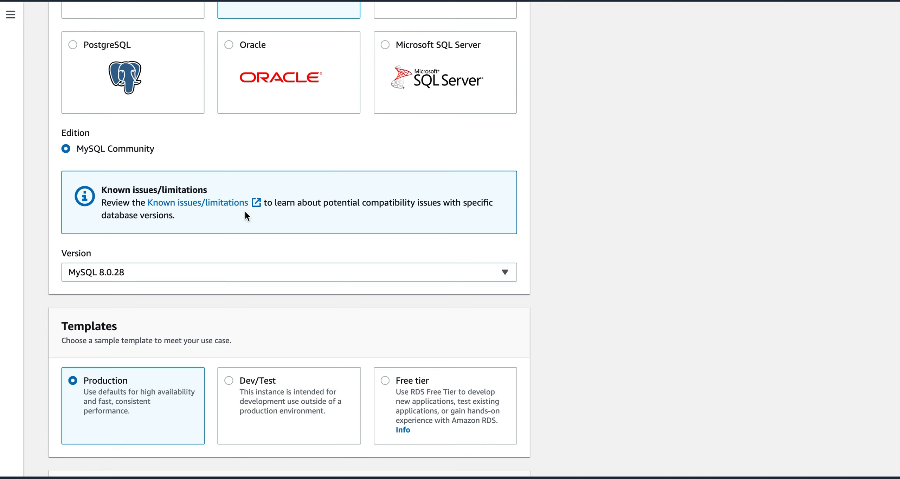
pyautogui.click(202, 268)
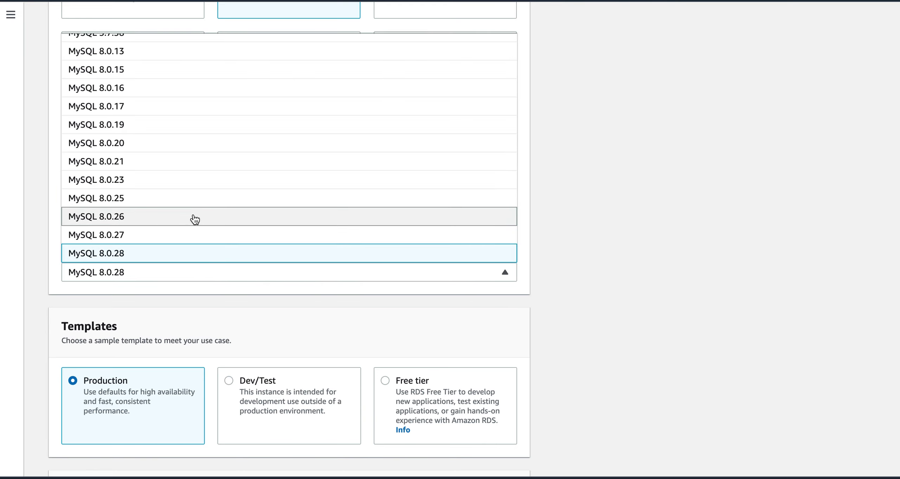
pyautogui.click(384, 220)
pyautogui.scroll(-2, 619, 330)
pyautogui.scroll(-3, 617, 330)
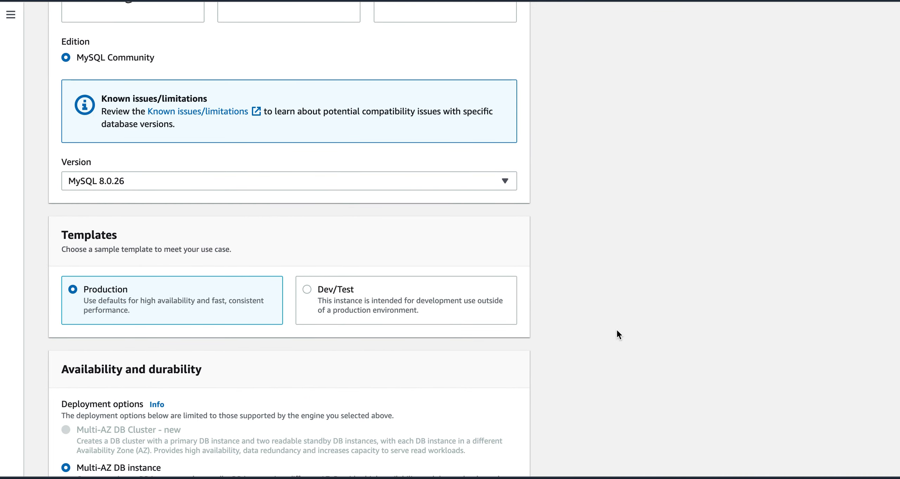
pyautogui.click(374, 168)
pyautogui.scroll(5, 388, 231)
pyautogui.scroll(-5, 388, 230)
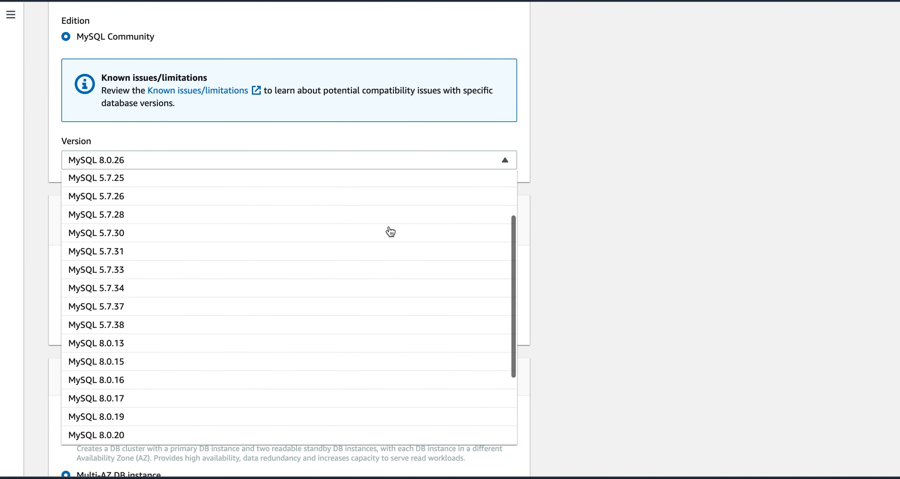
pyautogui.click(596, 231)
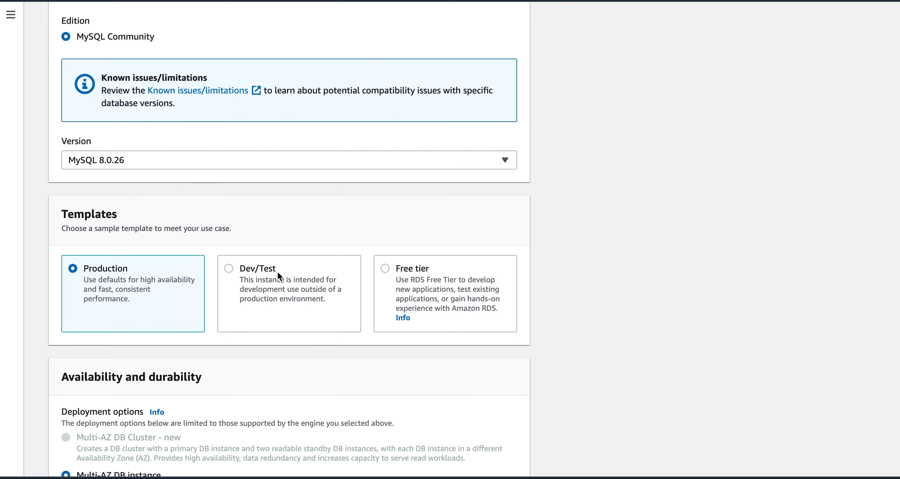
# Step: Pick the Dev/Test template and move on to Settings, keeping a single instance named database-1
pyautogui.click(231, 270)
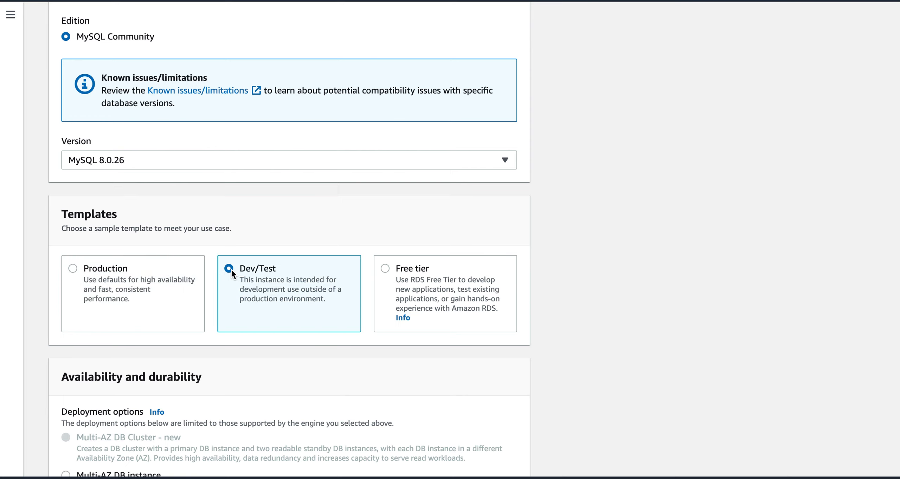
pyautogui.scroll(-3, 580, 312)
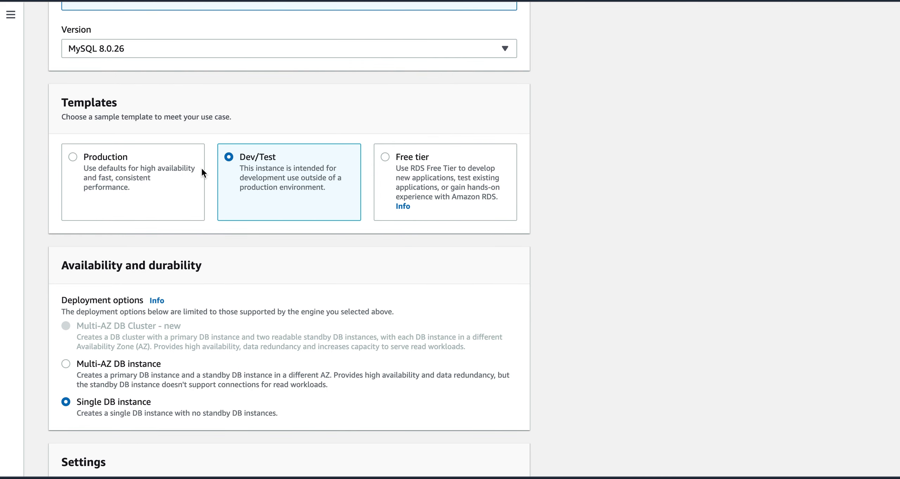
pyautogui.scroll(-2, 586, 302)
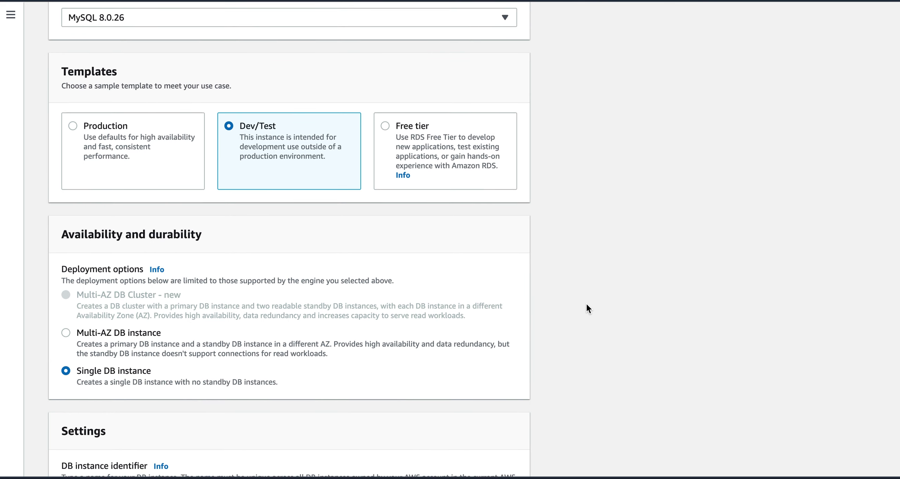
pyautogui.scroll(-2, 587, 304)
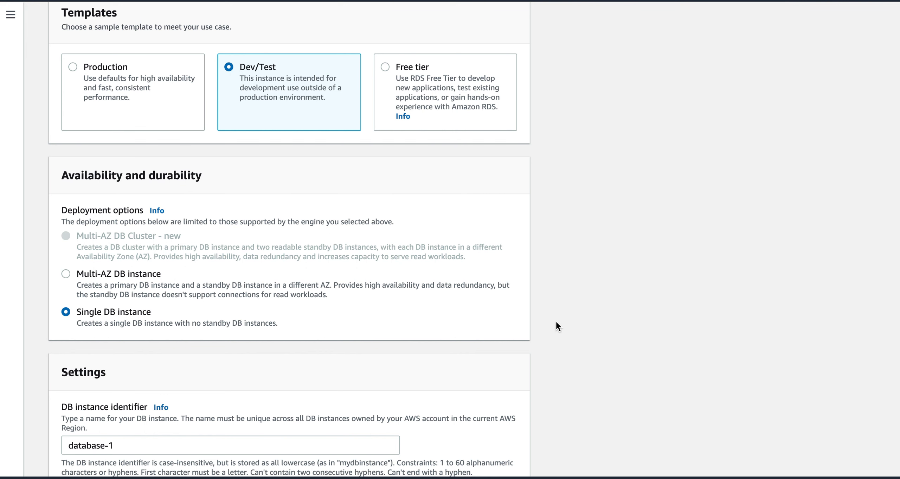
pyautogui.scroll(-3, 555, 321)
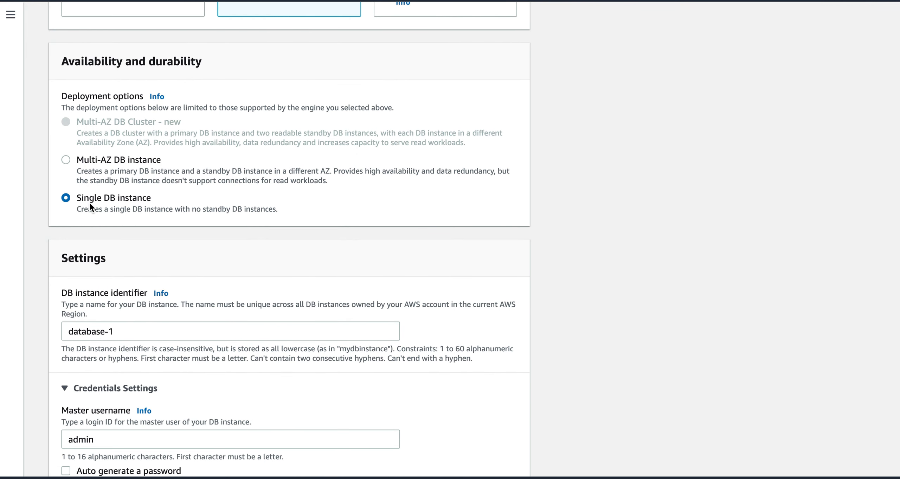
pyautogui.scroll(-2, 550, 286)
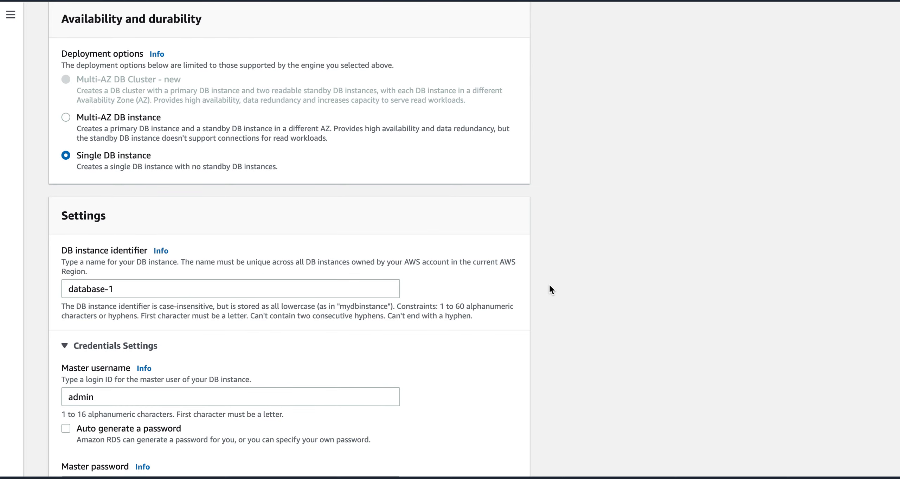
pyautogui.scroll(-2, 551, 289)
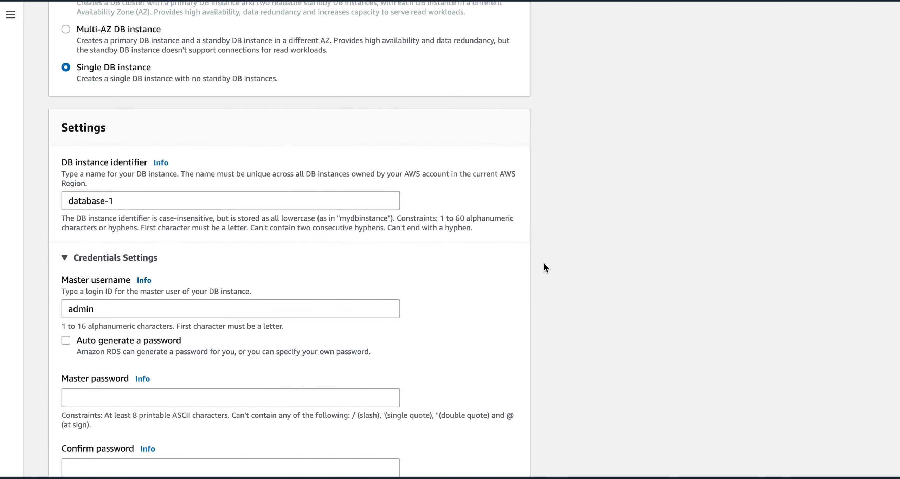
# Step: Enter the master password and confirm it
pyautogui.scroll(-4, 550, 295)
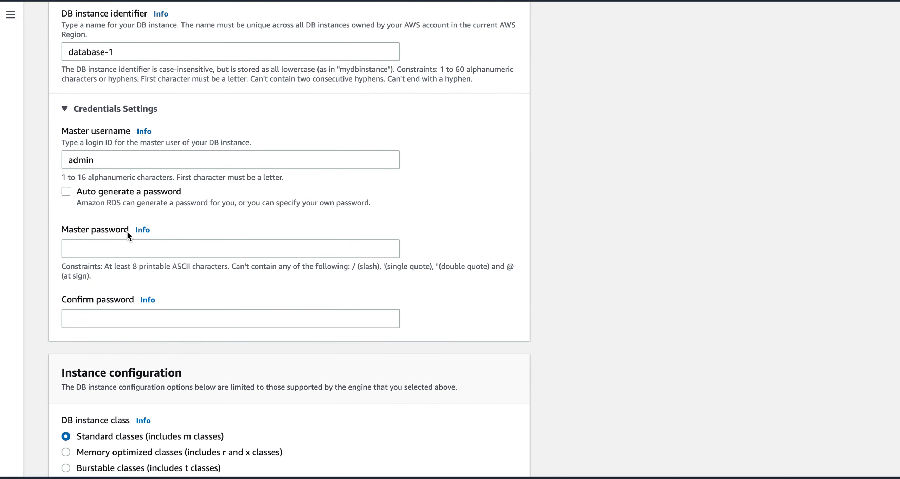
pyautogui.click(131, 255)
pyautogui.write('********')
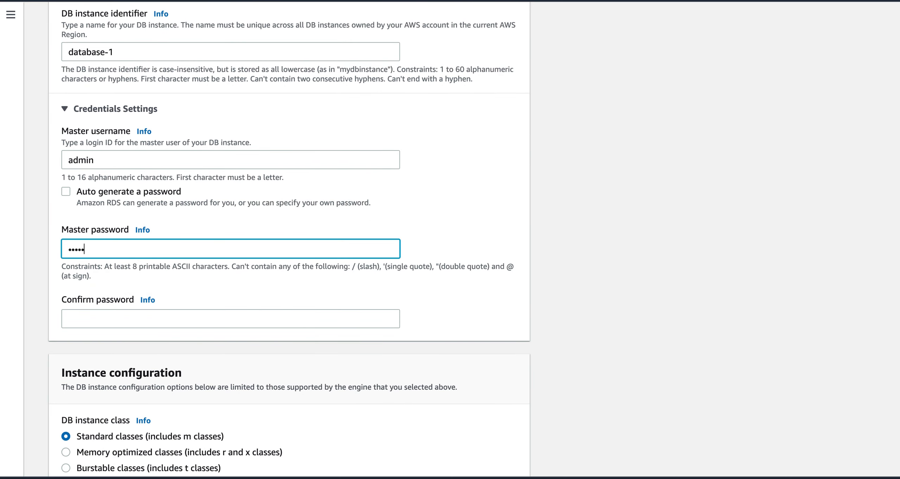
pyautogui.click(70, 318)
pyautogui.write('********')
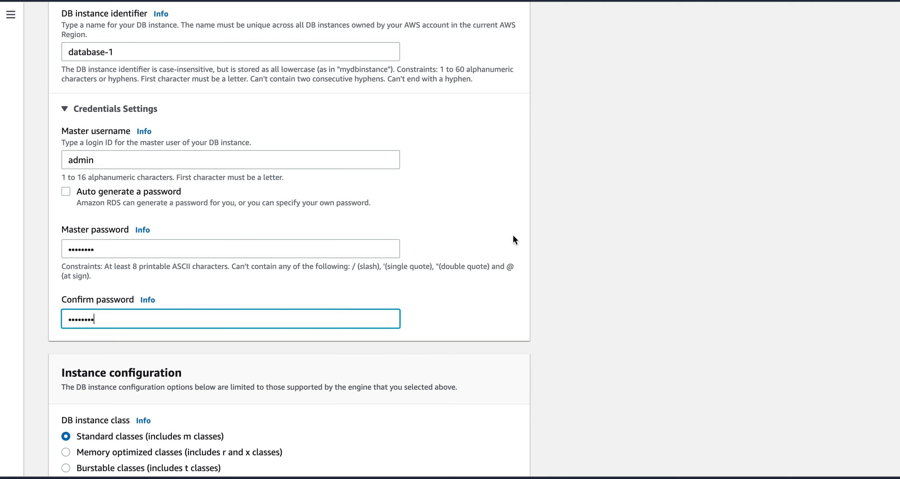
# Step: Select Burstable classes with db.t3.micro as the instance class
pyautogui.scroll(-2, 531, 291)
pyautogui.scroll(-5, 532, 293)
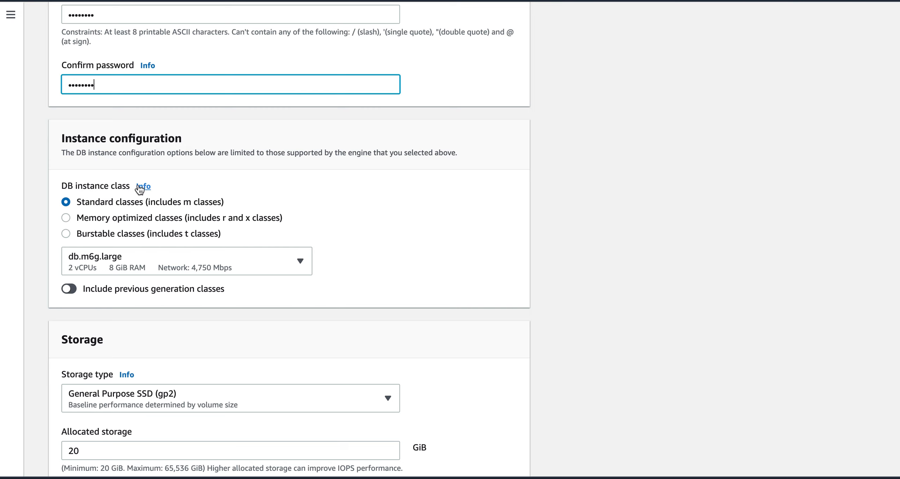
pyautogui.click(66, 233)
pyautogui.click(131, 259)
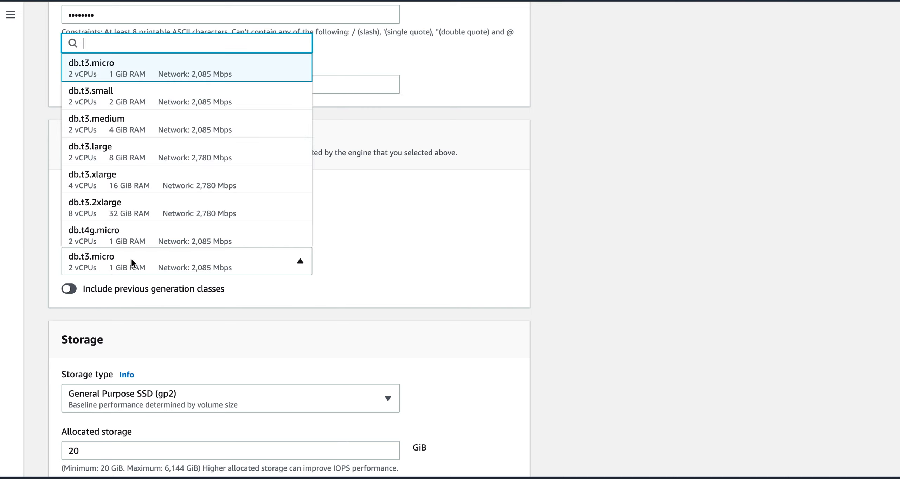
pyautogui.click(161, 73)
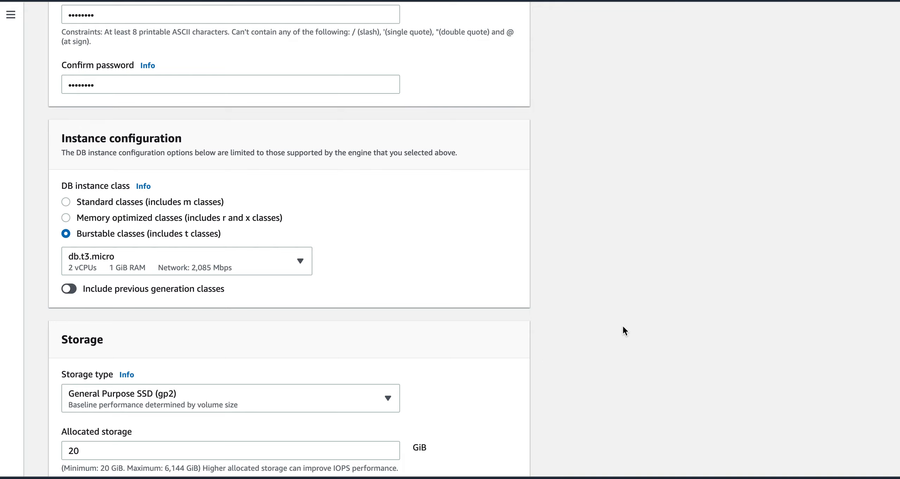
# Step: Keep General Purpose SSD (gp2) as the storage type
pyautogui.scroll(-3, 544, 366)
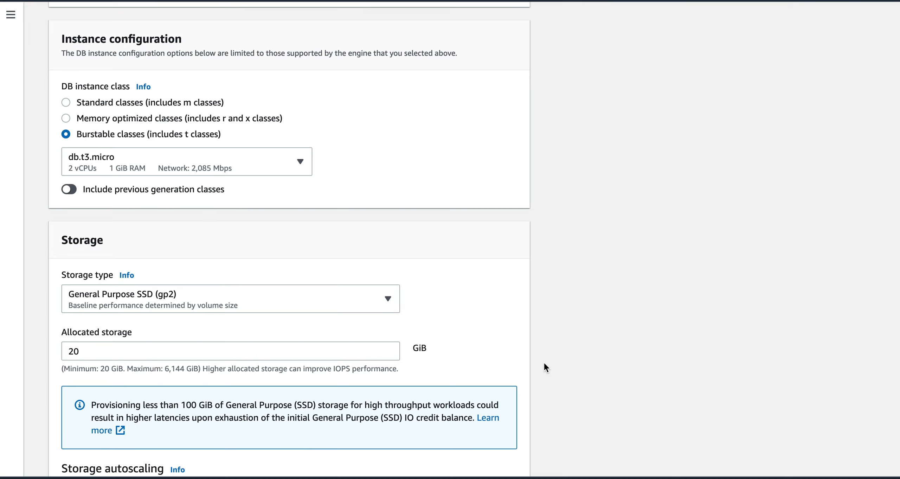
pyautogui.scroll(-2, 545, 366)
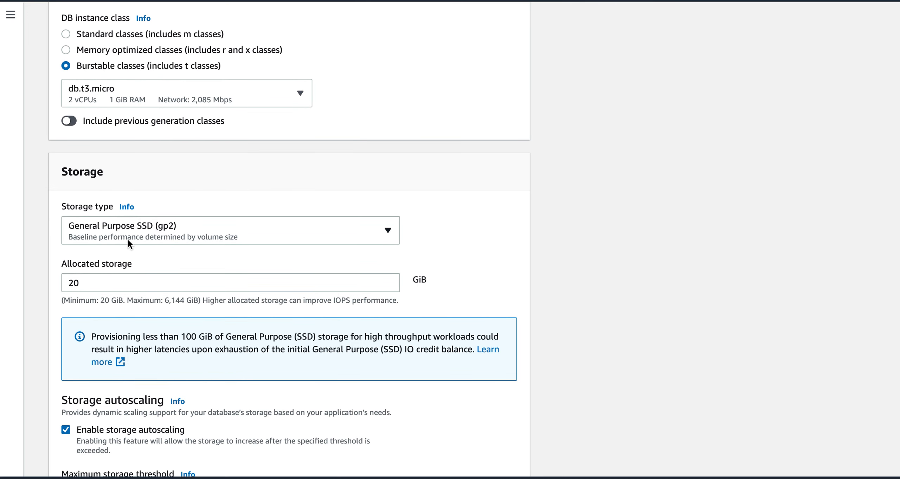
pyautogui.click(135, 235)
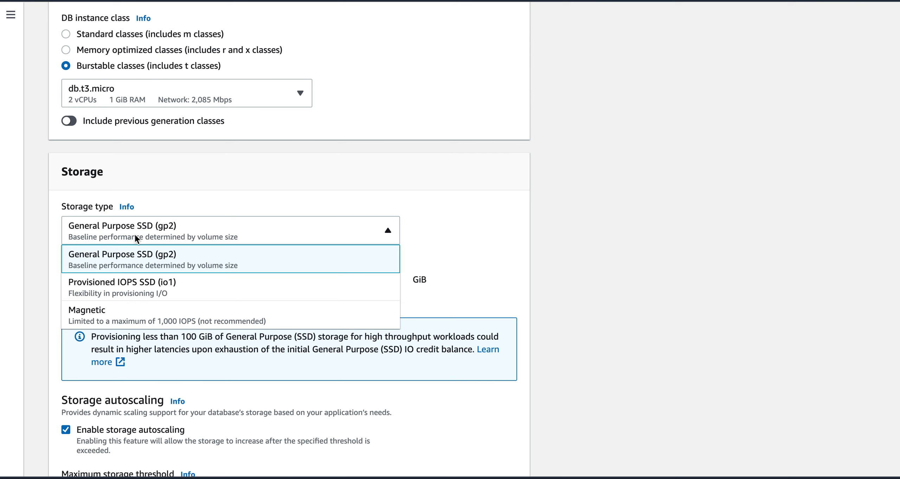
pyautogui.click(223, 257)
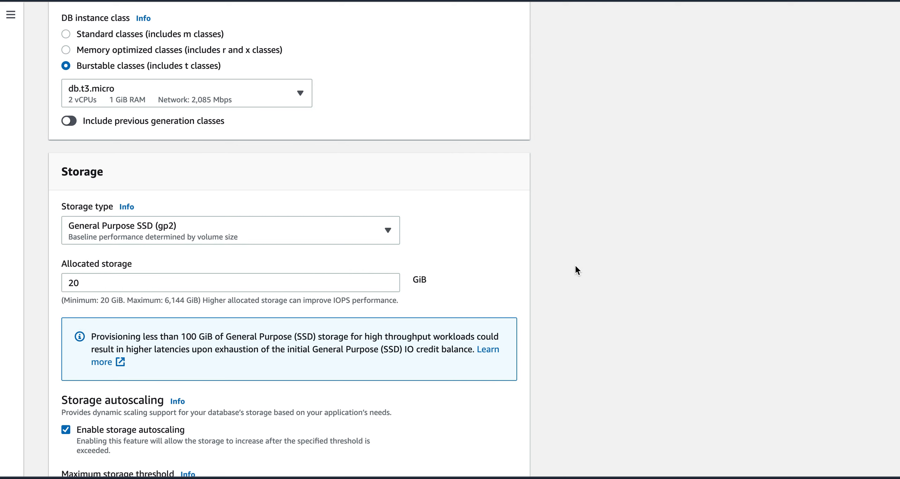
# Step: Lower the maximum storage threshold from 1000 to 100 GiB
pyautogui.scroll(-3, 555, 281)
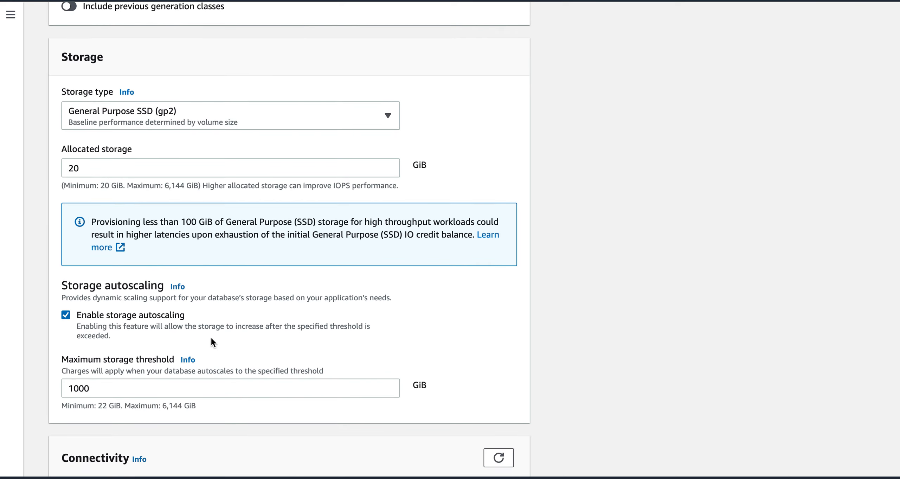
pyautogui.click(93, 389)
pyautogui.press('BackSpace')
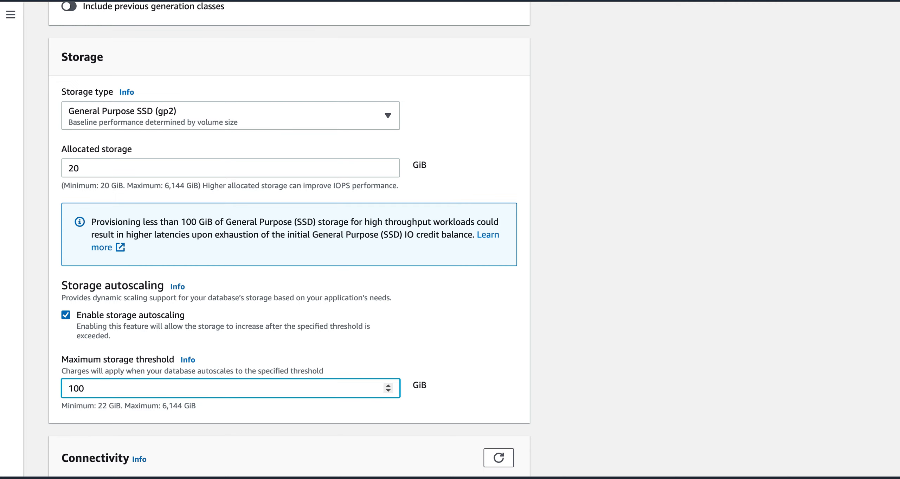
pyautogui.click(535, 387)
pyautogui.scroll(-1, 532, 386)
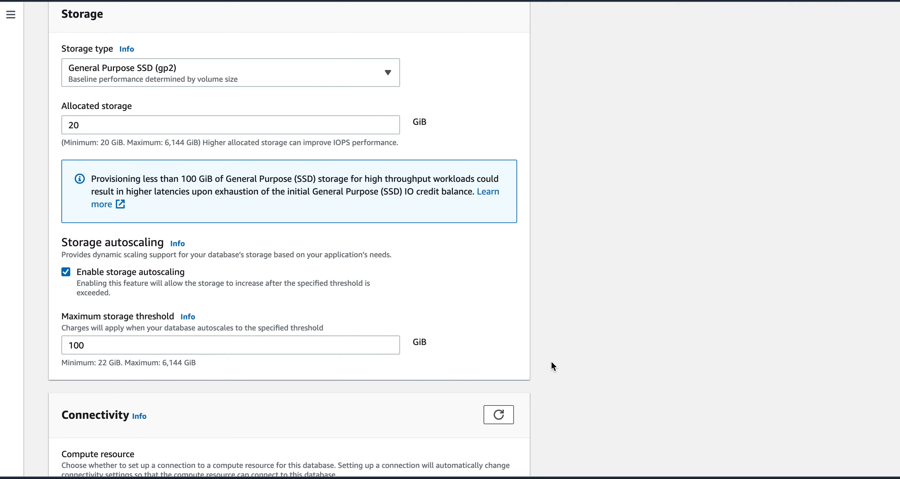
pyautogui.scroll(-1, 552, 362)
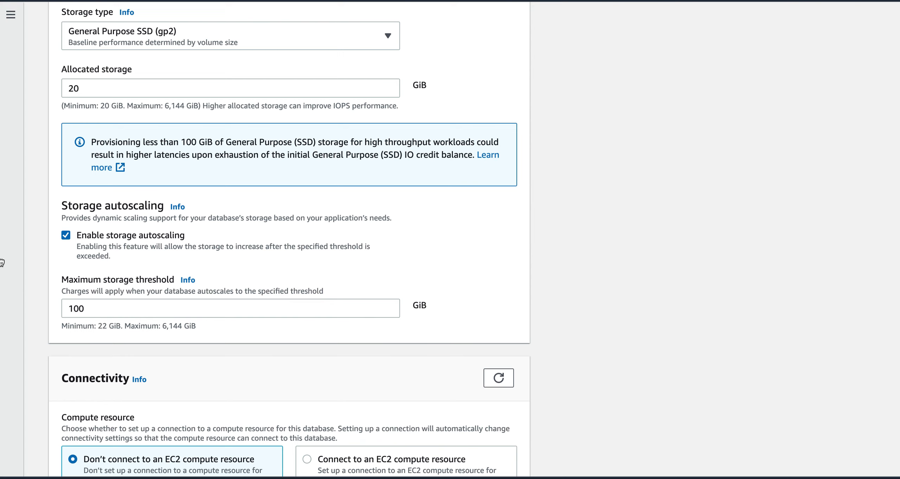
# Step: Set Public access to Yes
pyautogui.scroll(-5, 548, 342)
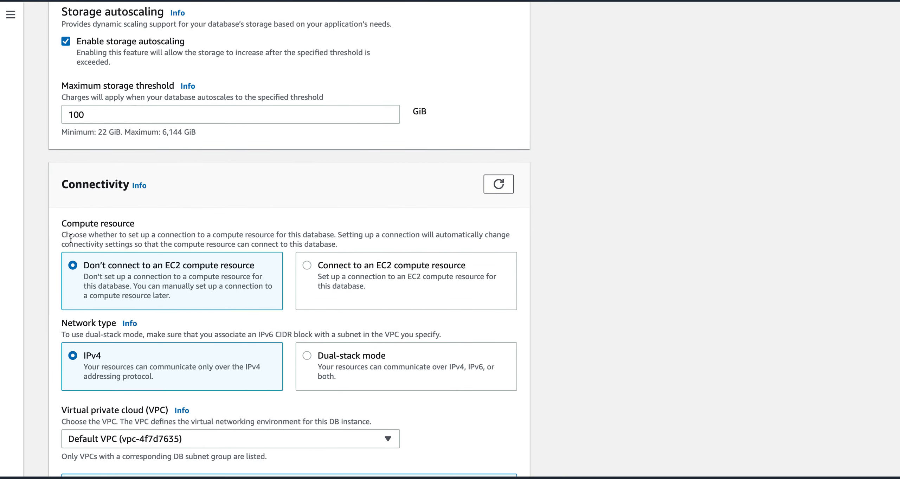
pyautogui.scroll(-2, 141, 215)
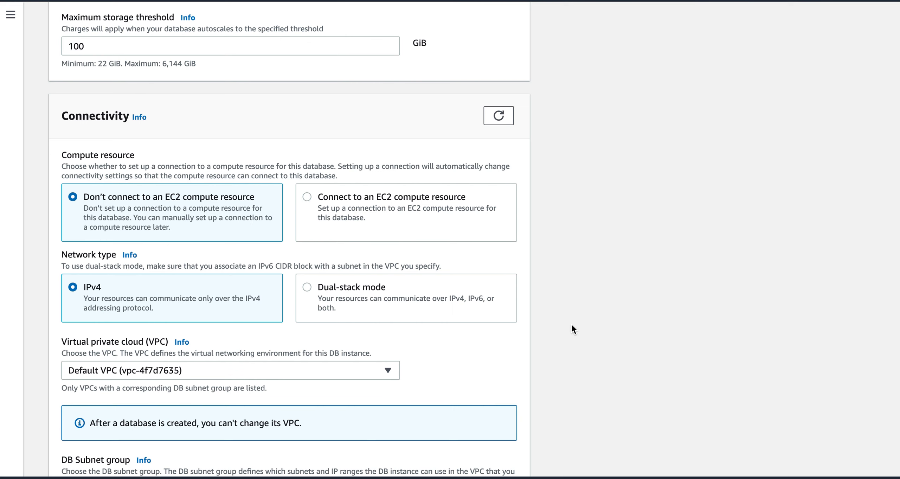
pyautogui.scroll(-3, 572, 325)
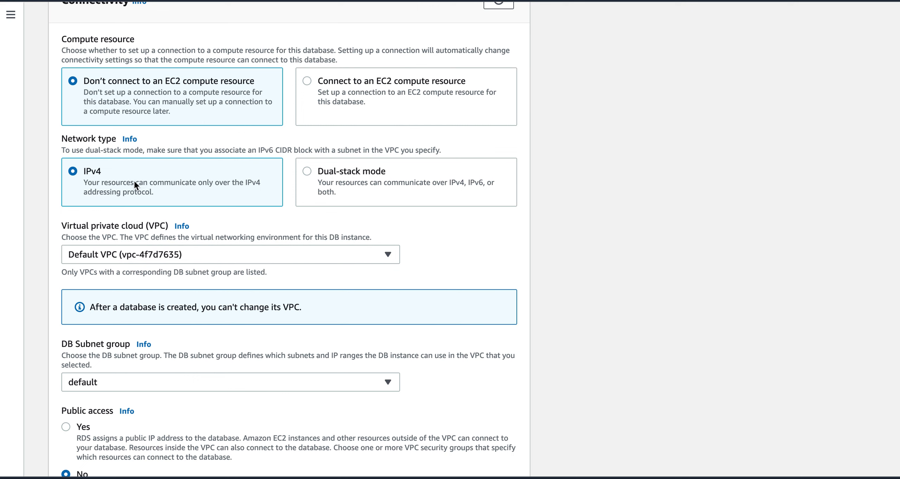
pyautogui.scroll(-2, 560, 223)
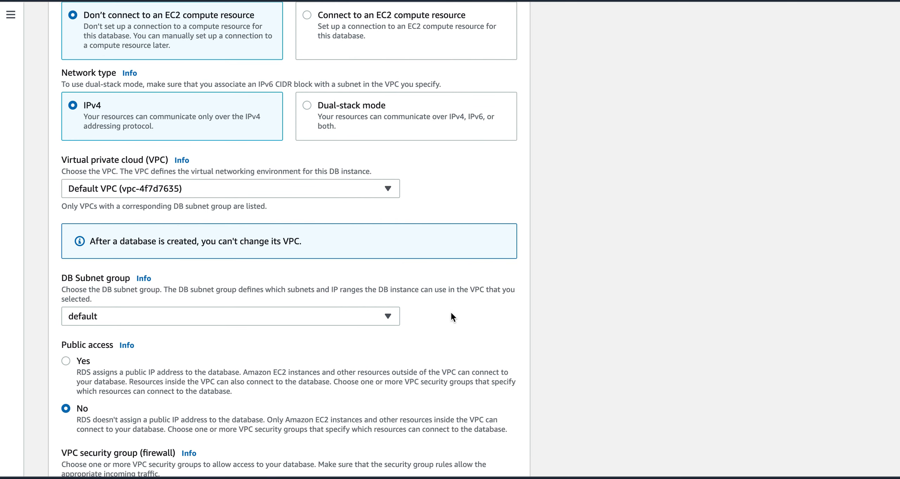
pyautogui.scroll(-3, 557, 305)
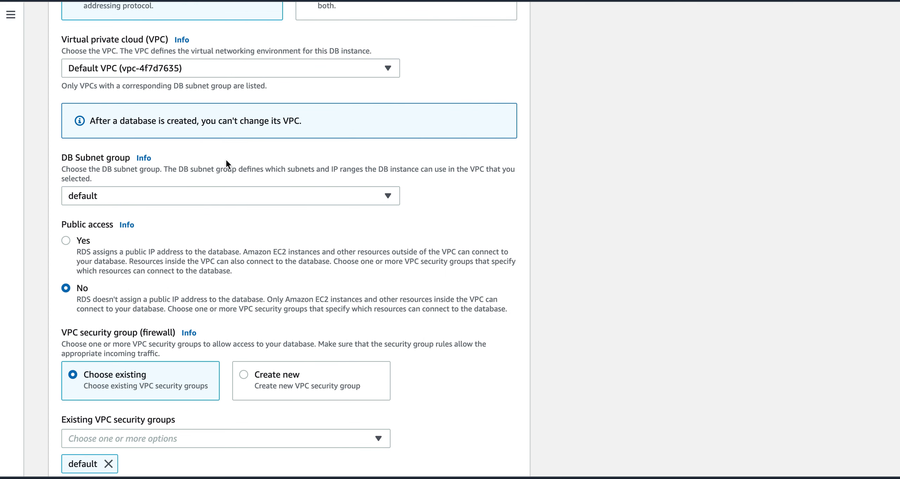
pyautogui.click(66, 240)
# Step: Try us-east-1a and us-east-1b, reset Availability Zone to No preference, and reveal port 3306
pyautogui.scroll(-2, 547, 320)
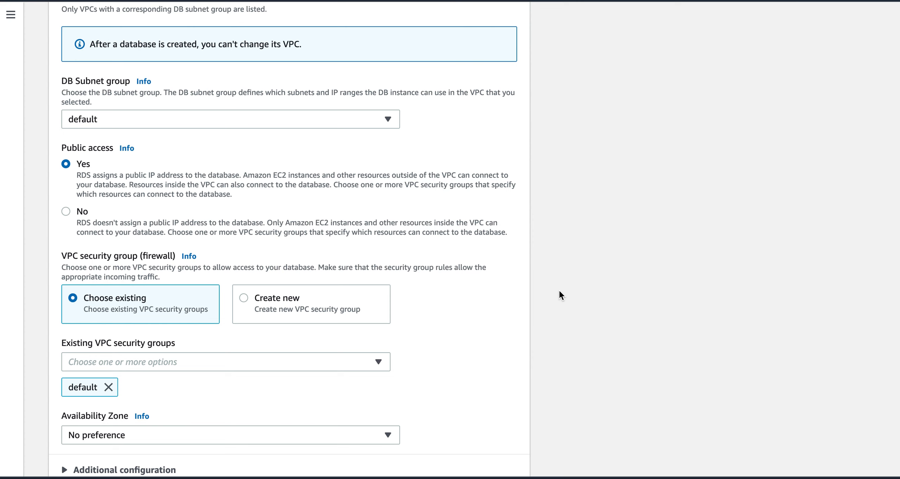
pyautogui.scroll(-3, 560, 295)
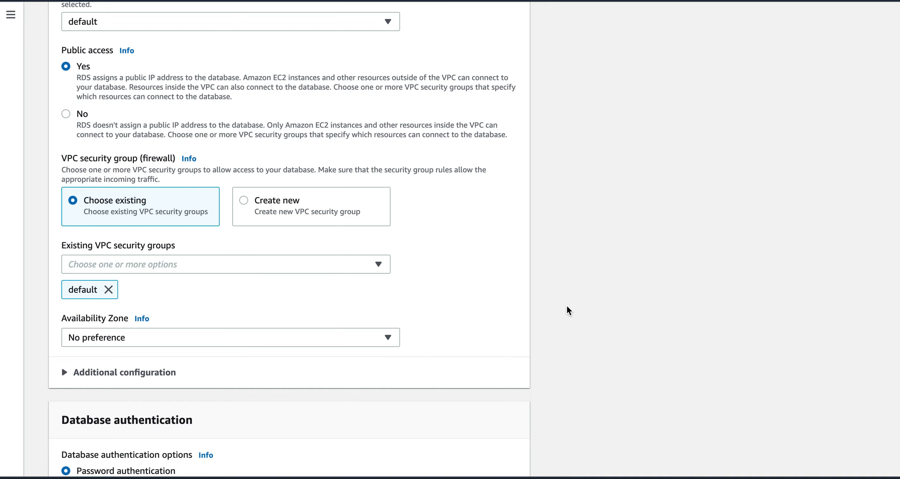
pyautogui.scroll(-4, 543, 338)
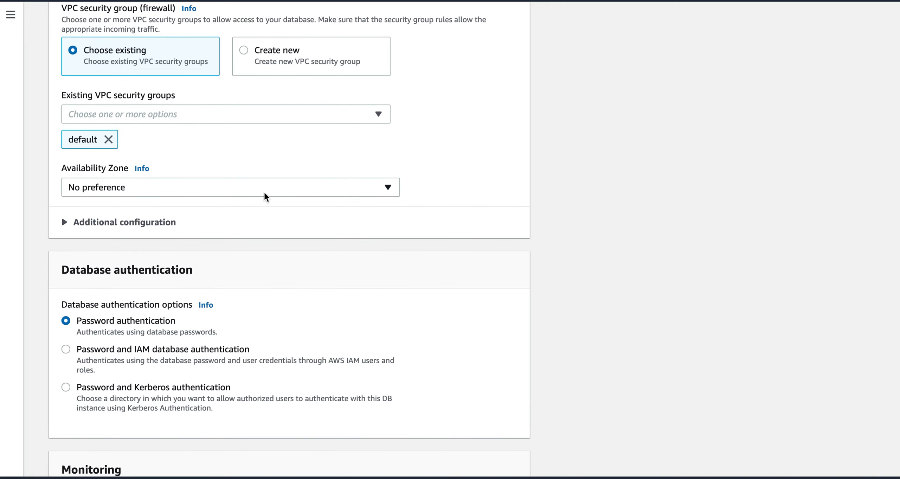
pyautogui.click(264, 190)
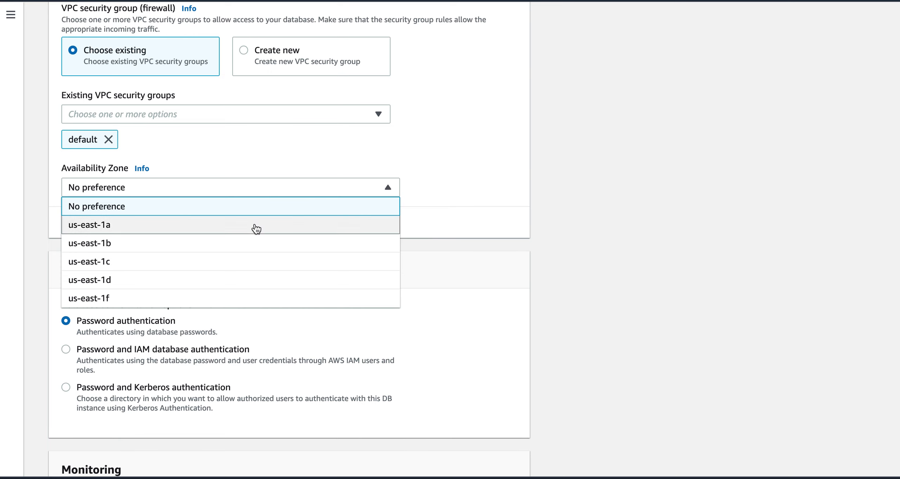
pyautogui.click(256, 226)
pyautogui.click(264, 193)
pyautogui.click(261, 244)
pyautogui.click(268, 192)
pyautogui.click(264, 213)
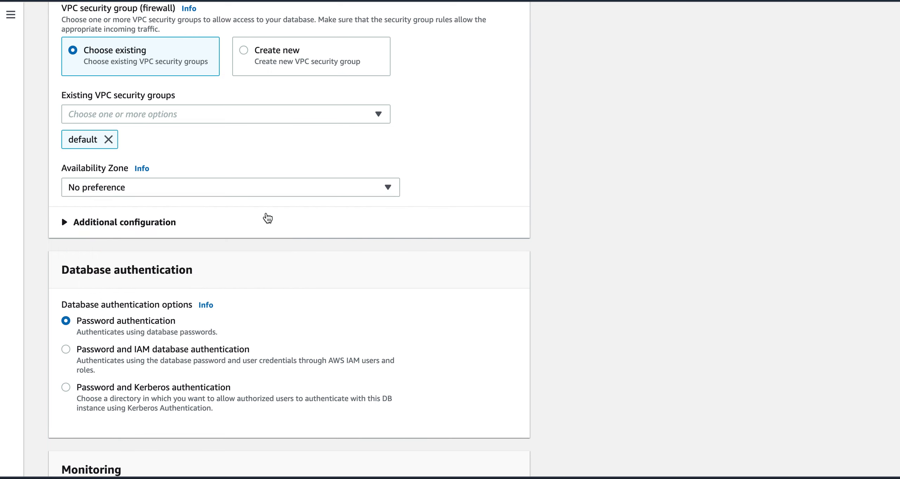
pyautogui.click(66, 223)
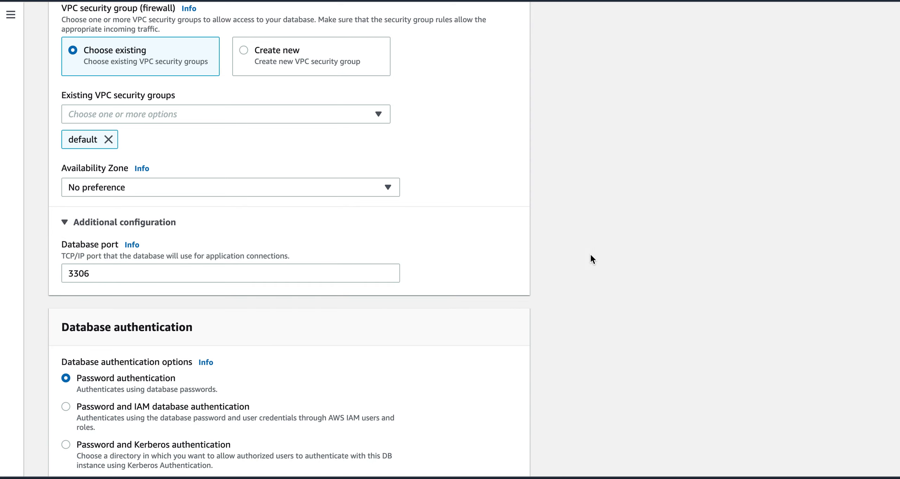
# Step: Expand the enhanced monitoring settings, keeping granularity at 60 seconds
pyautogui.scroll(-4, 591, 255)
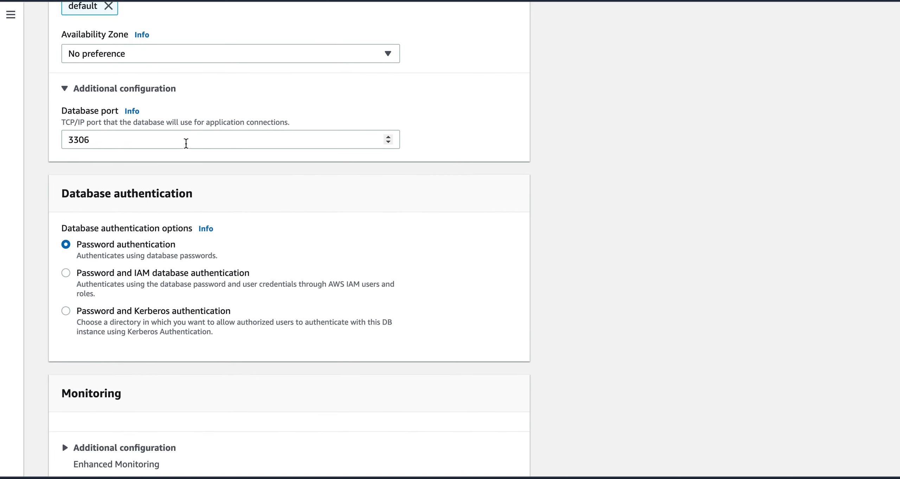
pyautogui.scroll(-3, 541, 269)
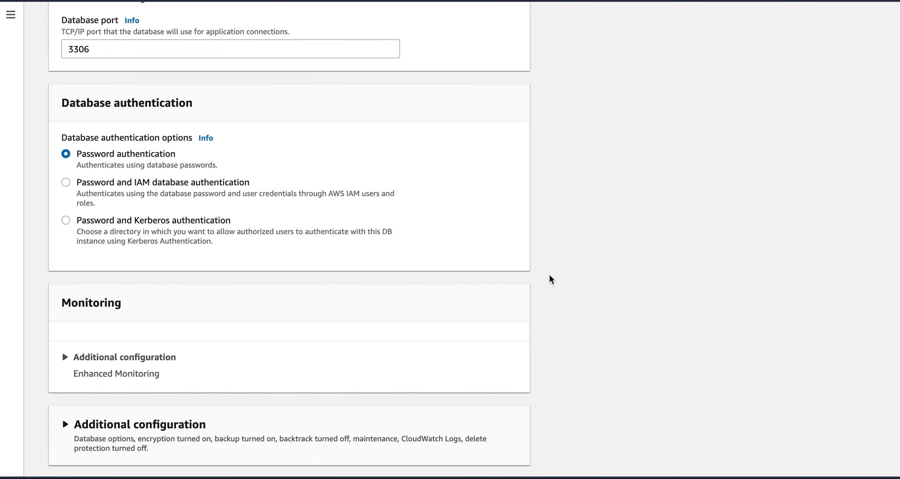
pyautogui.scroll(-2, 555, 295)
pyautogui.scroll(-2, 556, 295)
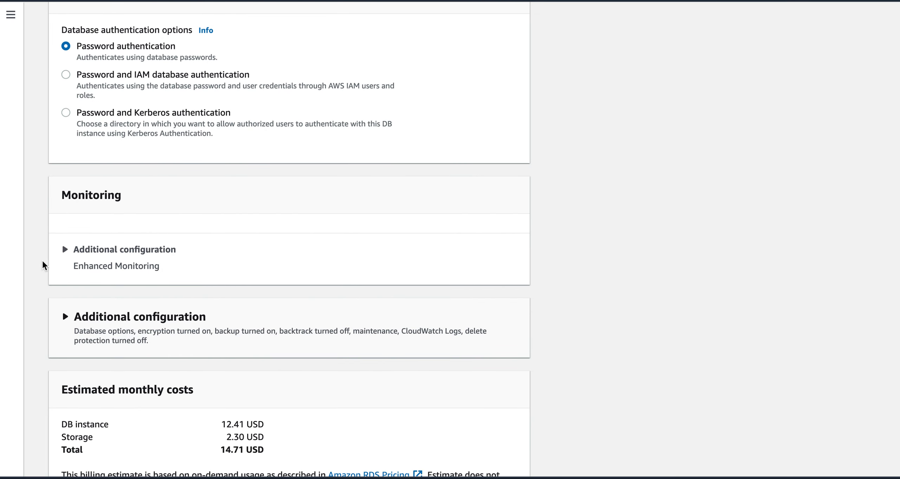
pyautogui.click(65, 250)
pyautogui.scroll(-3, 549, 265)
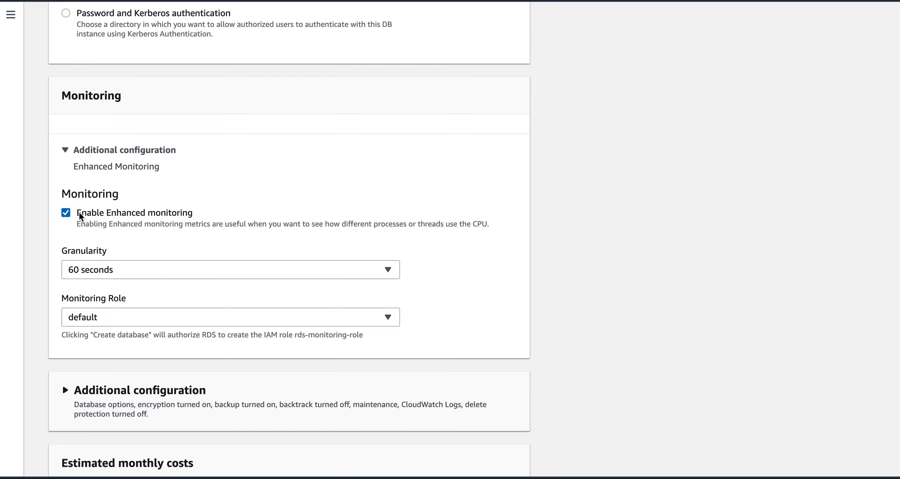
pyautogui.click(97, 270)
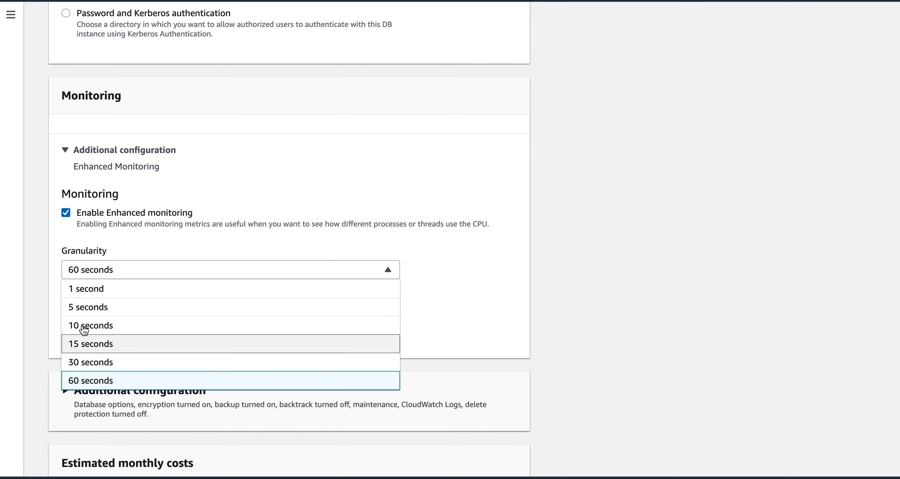
pyautogui.click(357, 204)
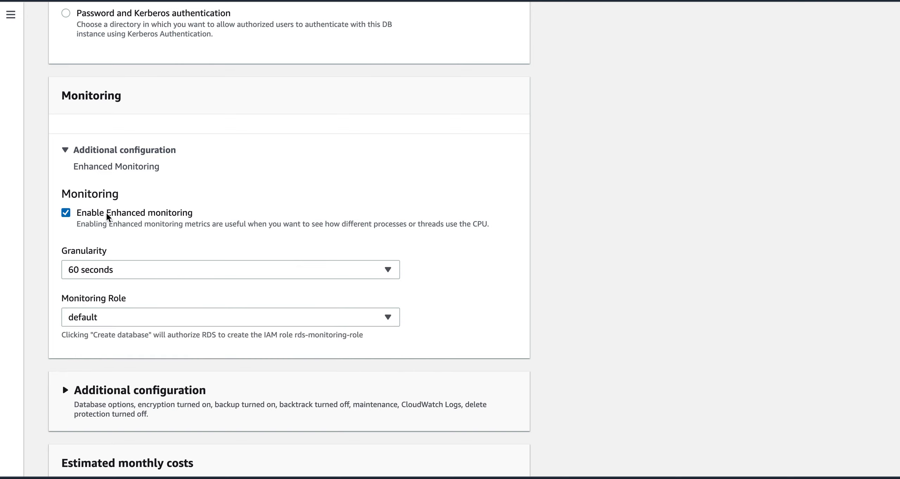
# Step: Turn off Enhanced monitoring and expand the additional database options
pyautogui.click(67, 213)
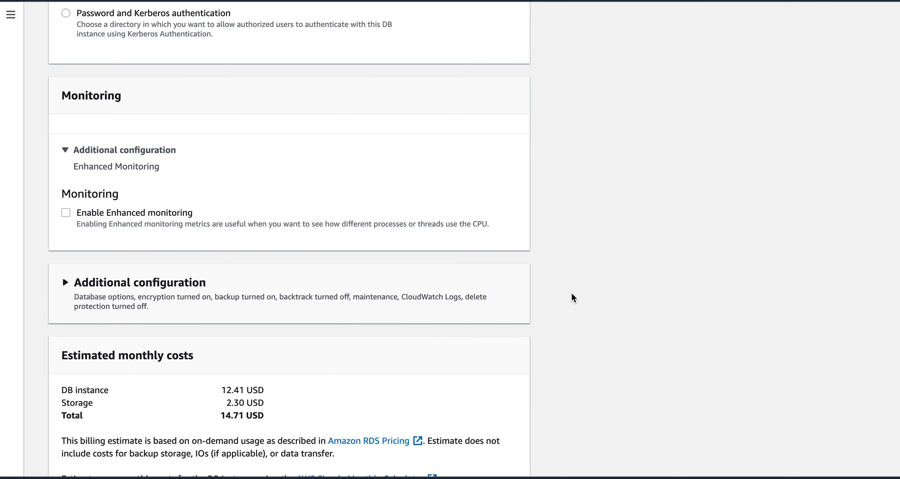
pyautogui.click(65, 284)
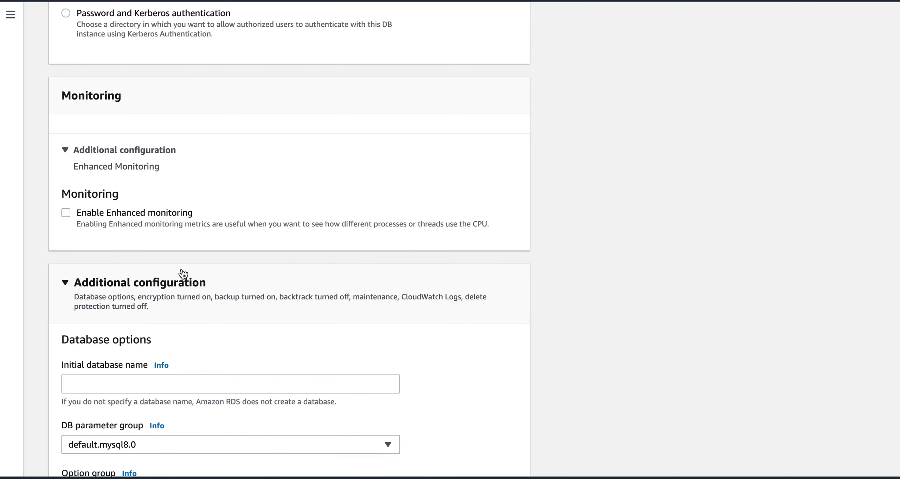
pyautogui.scroll(-2, 574, 290)
pyautogui.scroll(-3, 573, 294)
# Step: Enter 'test' as the initial database name
pyautogui.click(283, 235)
pyautogui.write('test')
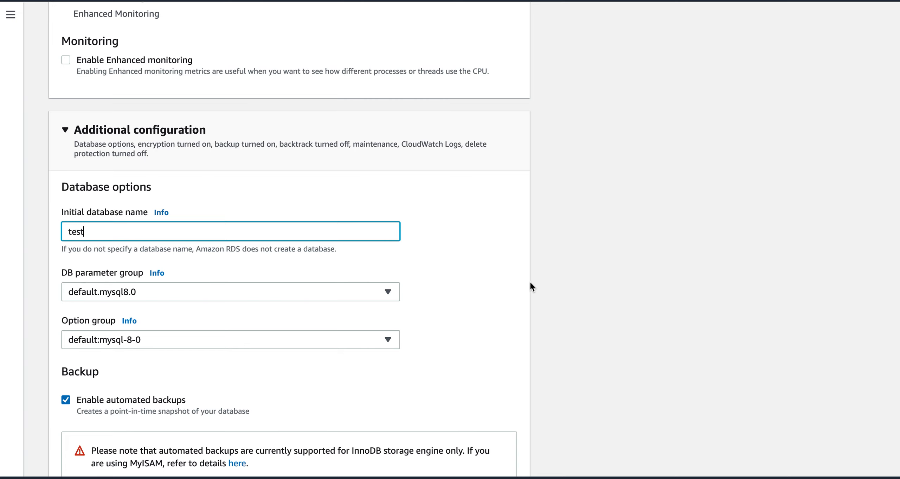
pyautogui.scroll(-3, 536, 296)
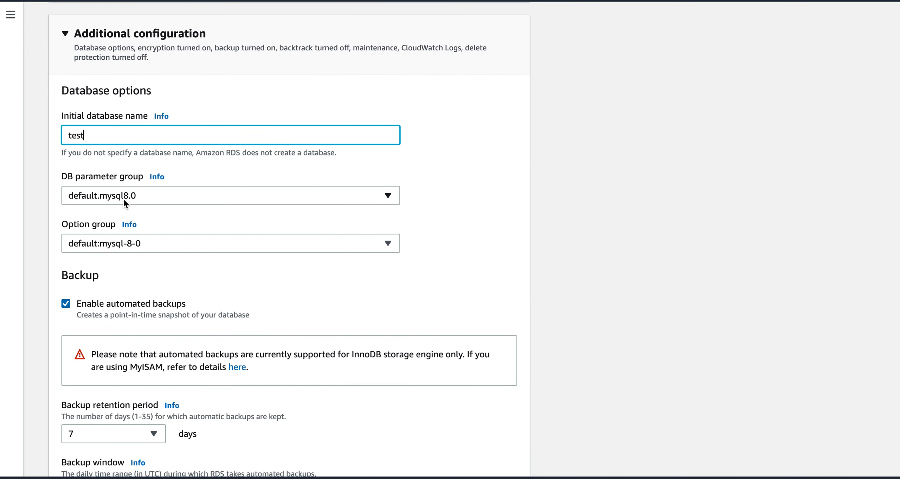
# Step: Keep the default.mysql8.0 parameter group and the default:mysql-8-0 option group
pyautogui.click(157, 201)
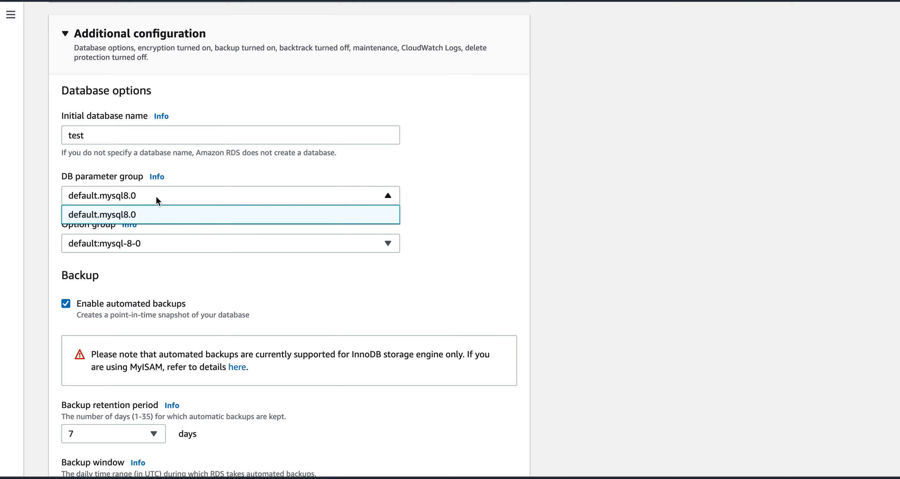
pyautogui.click(157, 200)
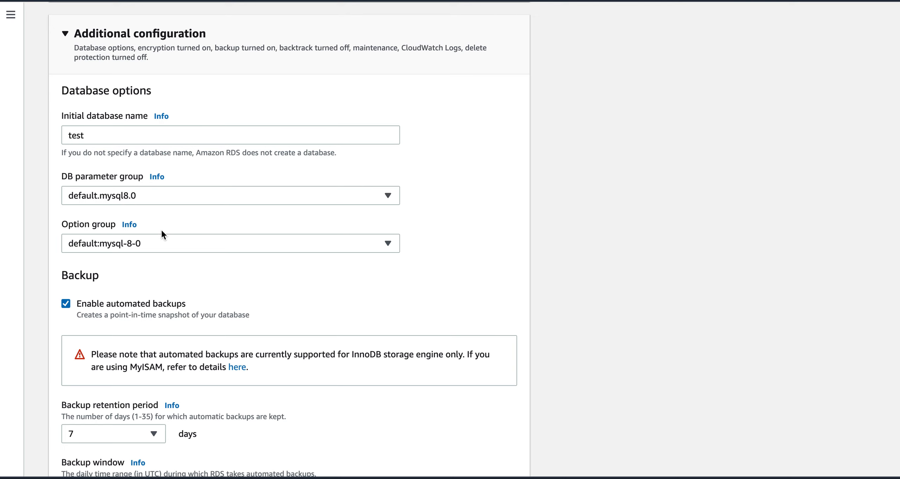
pyautogui.click(162, 243)
pyautogui.click(163, 243)
# Step: Set automated backup retention to 1 day and choose a specific daily backup window
pyautogui.scroll(-3, 548, 319)
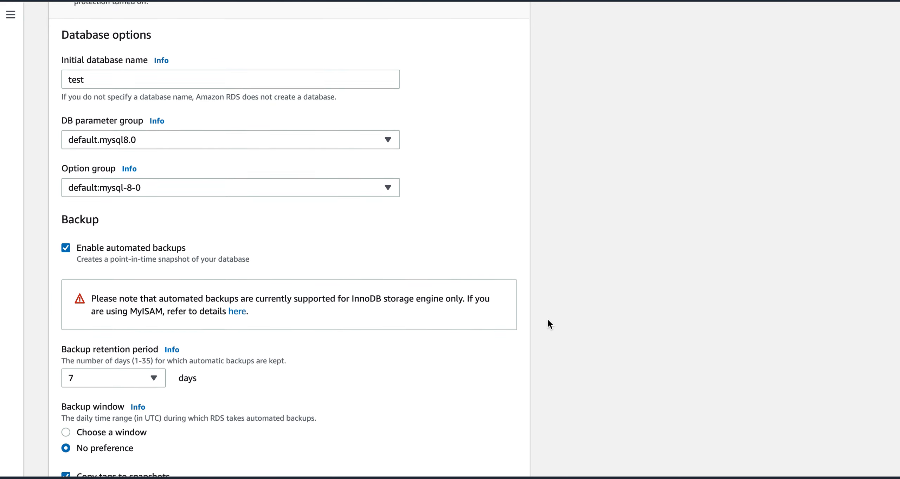
pyautogui.scroll(-1, 548, 320)
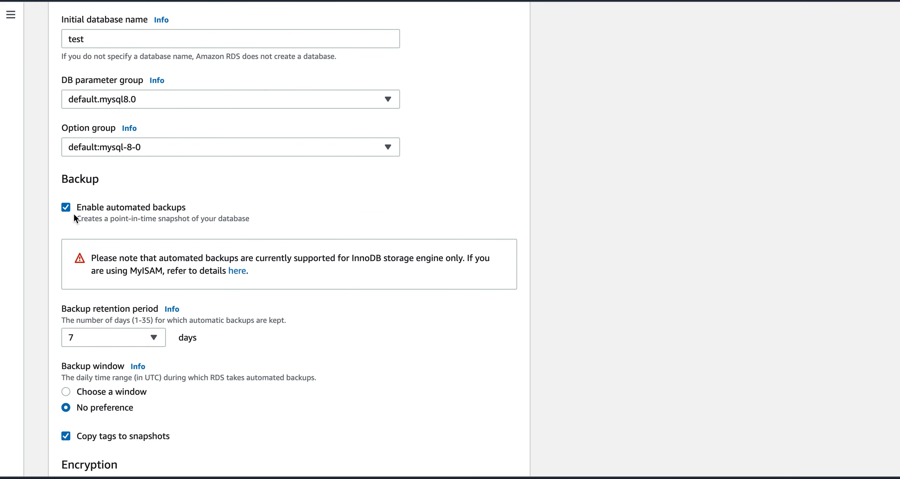
pyautogui.click(116, 336)
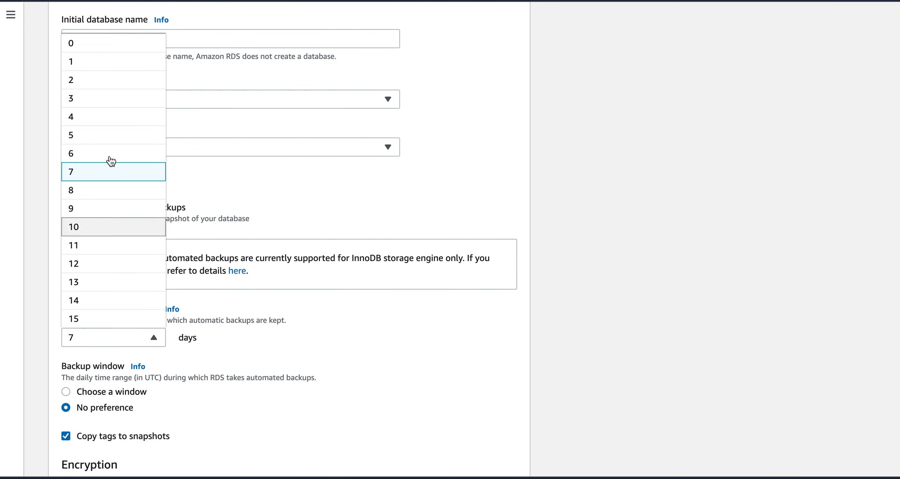
pyautogui.click(104, 67)
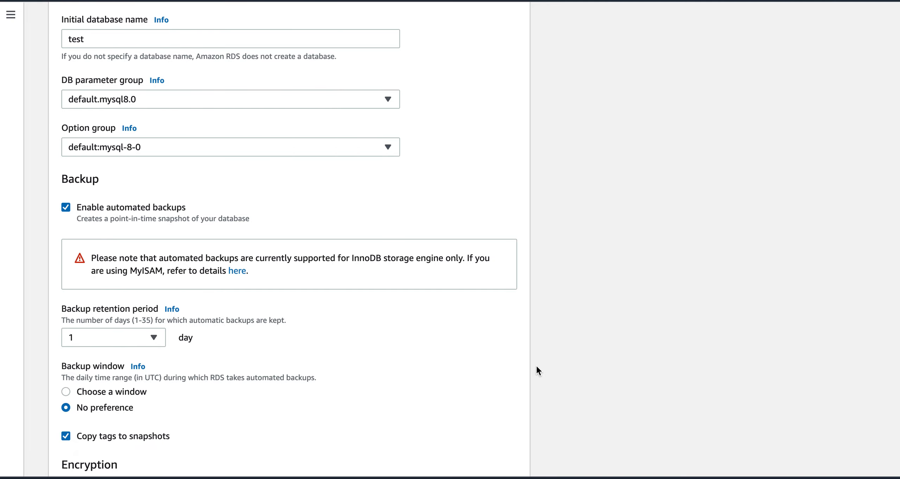
pyautogui.scroll(-9, 536, 364)
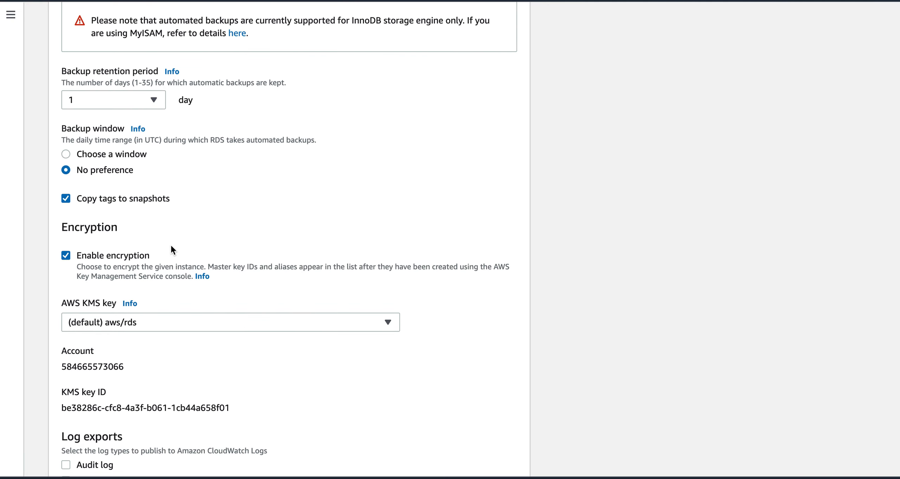
pyautogui.click(65, 155)
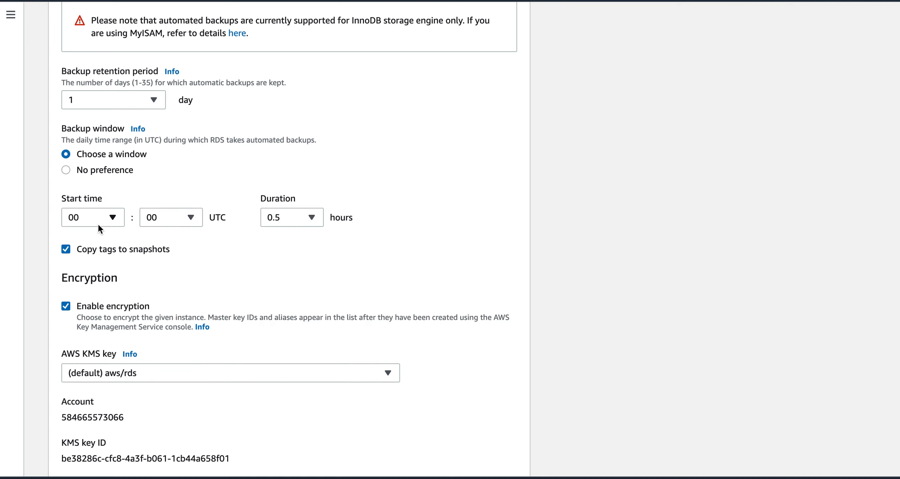
# Step: Try a specific maintenance window, then leave it at No preference
pyautogui.scroll(-3, 547, 305)
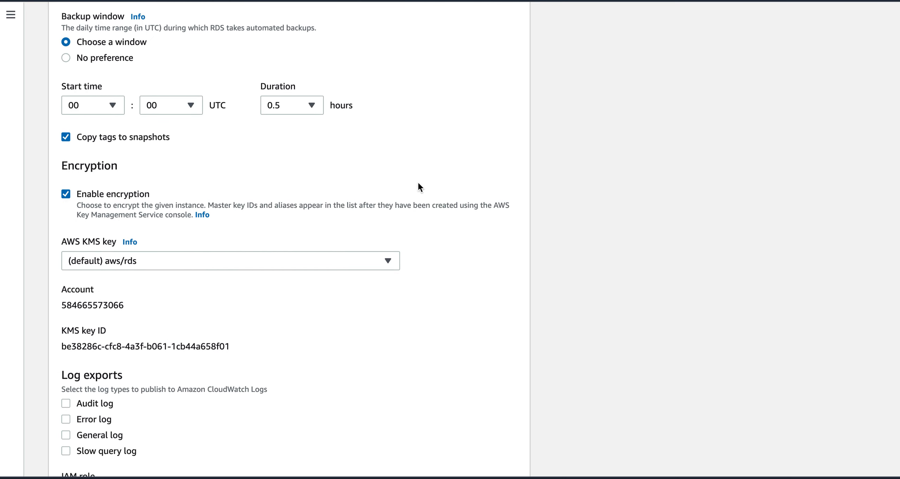
pyautogui.scroll(-4, 544, 290)
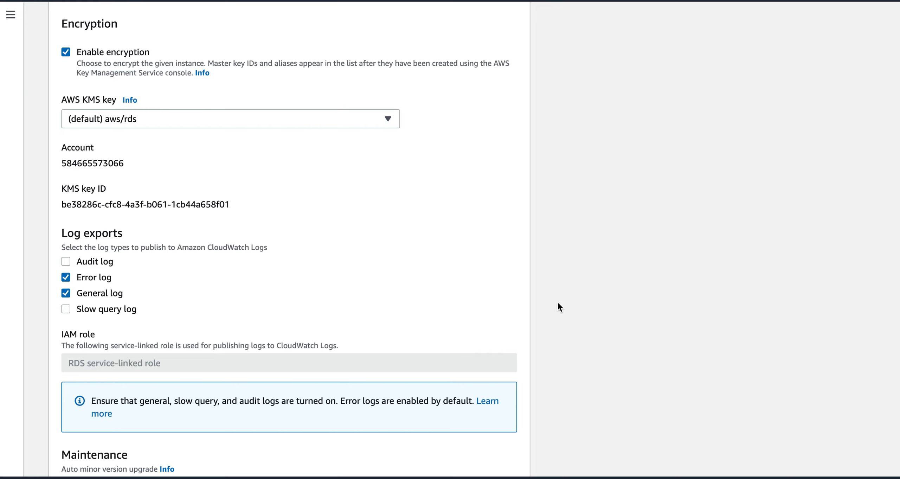
pyautogui.scroll(-3, 540, 333)
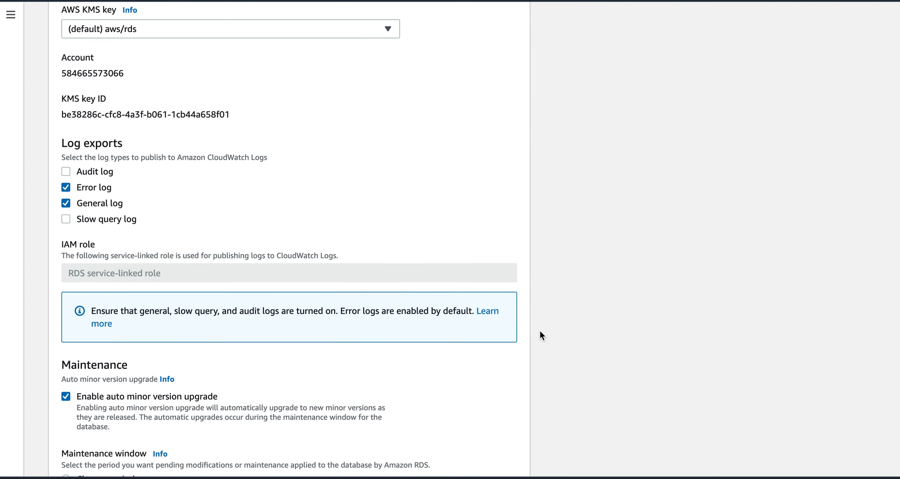
pyautogui.scroll(-5, 539, 329)
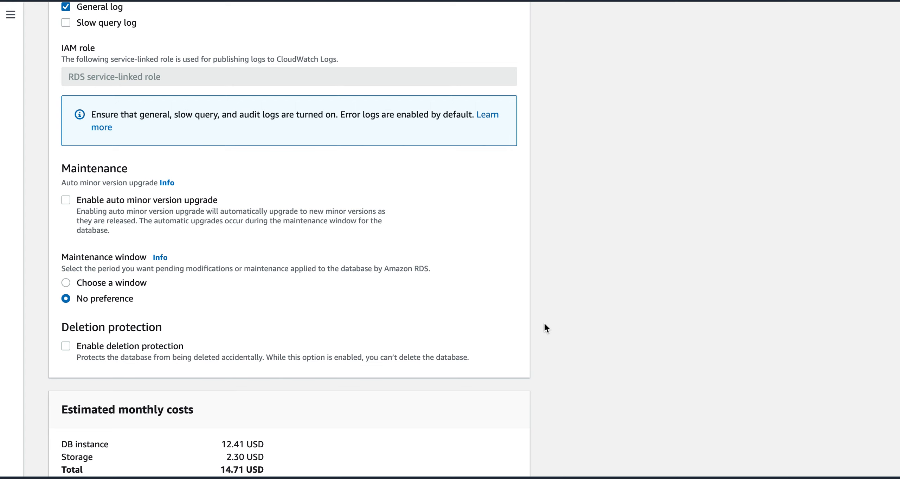
pyautogui.scroll(-1, 545, 324)
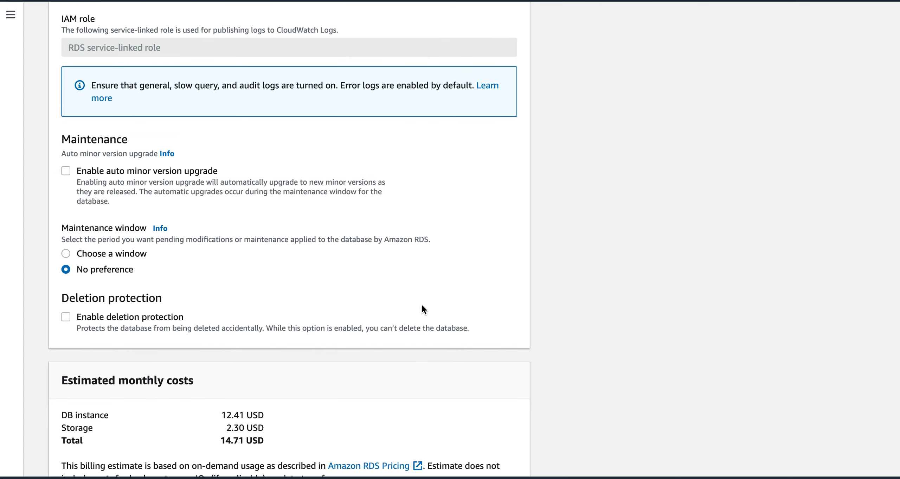
pyautogui.click(65, 256)
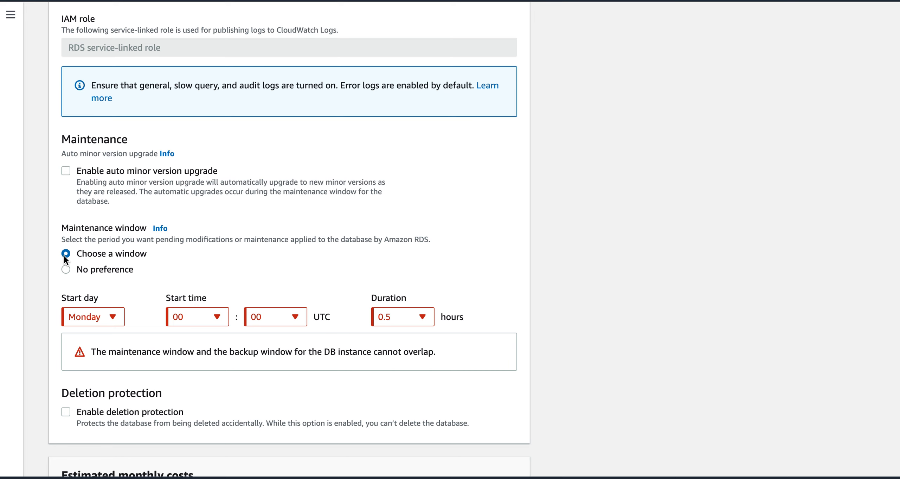
pyautogui.click(66, 270)
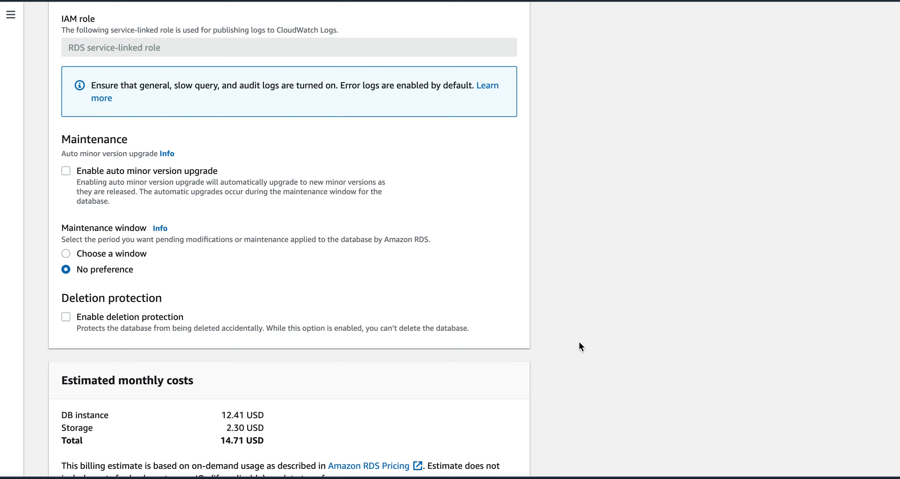
pyautogui.scroll(-3, 579, 342)
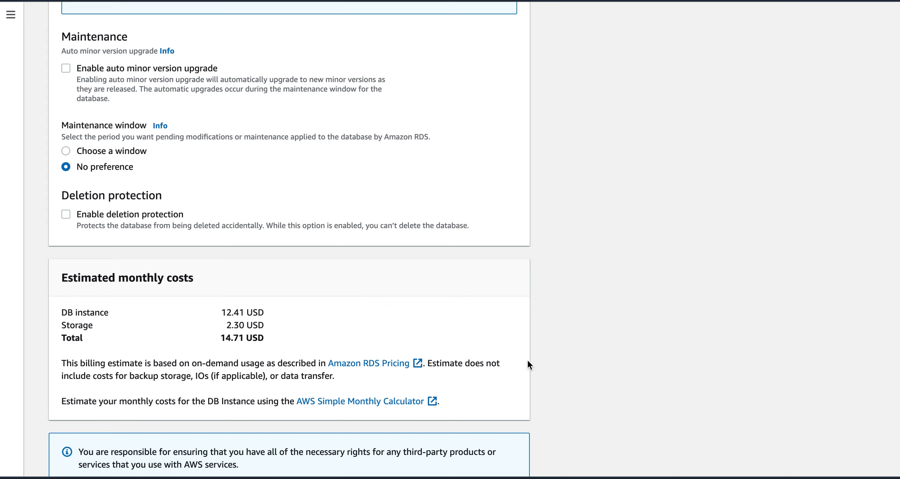
# Step: Review the settings back up to Engine options, then create database-1 with them
pyautogui.scroll(-3, 545, 352)
pyautogui.scroll(20, 546, 352)
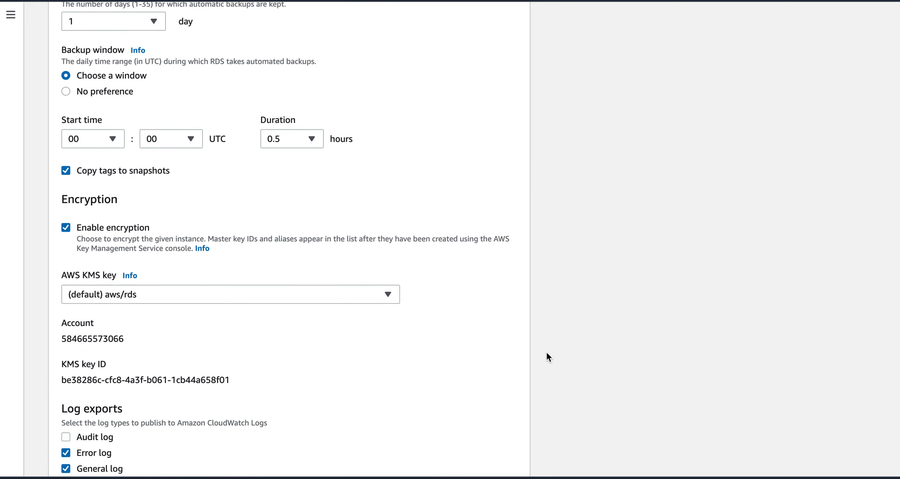
pyautogui.scroll(15, 547, 353)
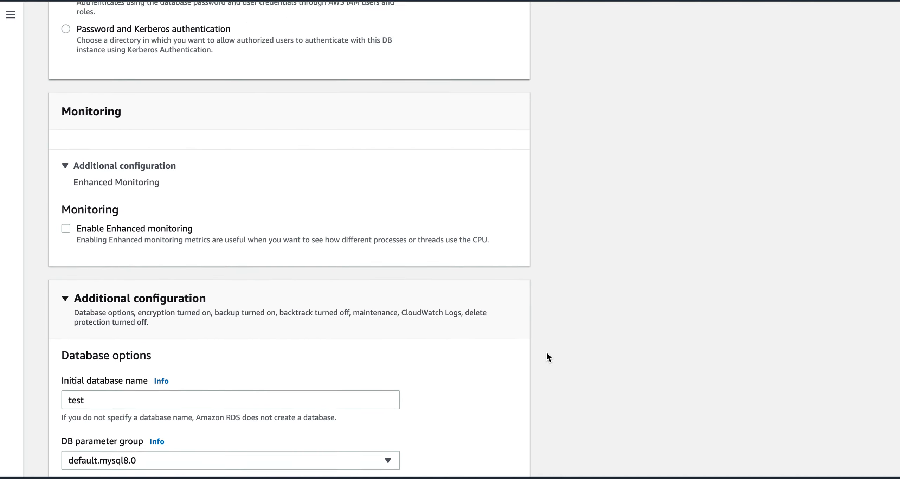
pyautogui.scroll(15, 547, 353)
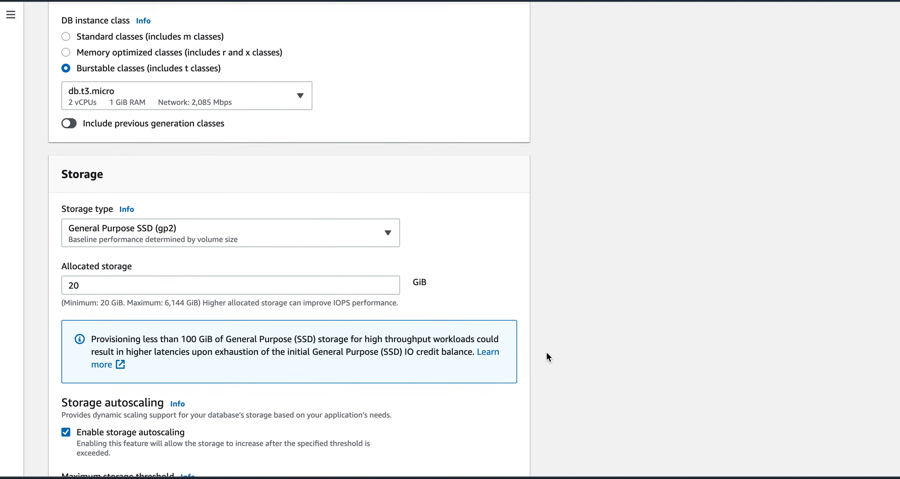
pyautogui.scroll(15, 547, 357)
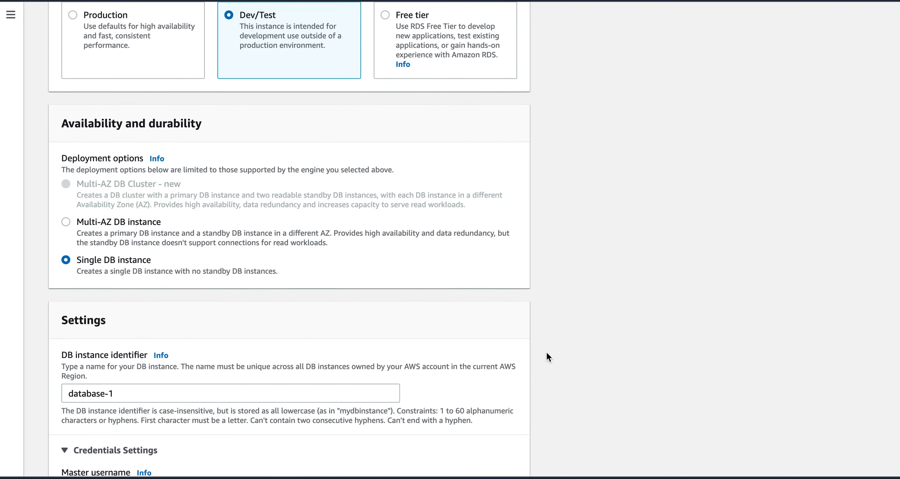
pyautogui.scroll(10, 547, 353)
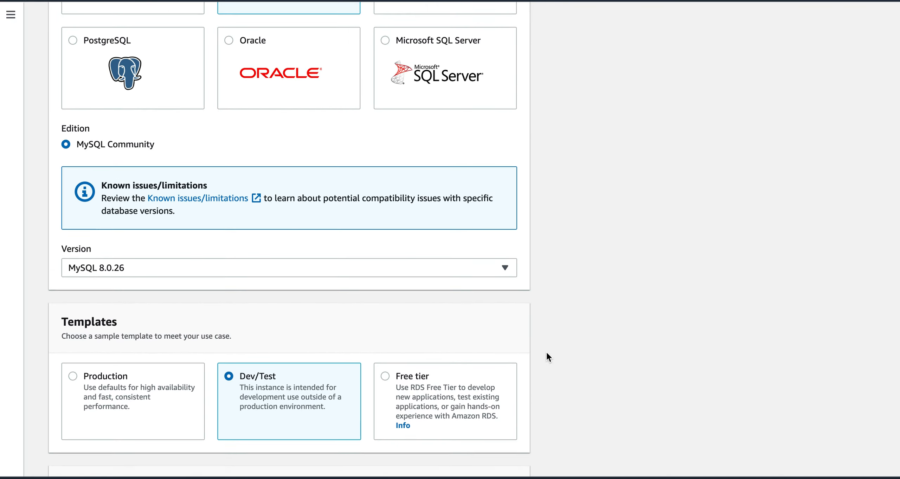
pyautogui.scroll(-20, 547, 353)
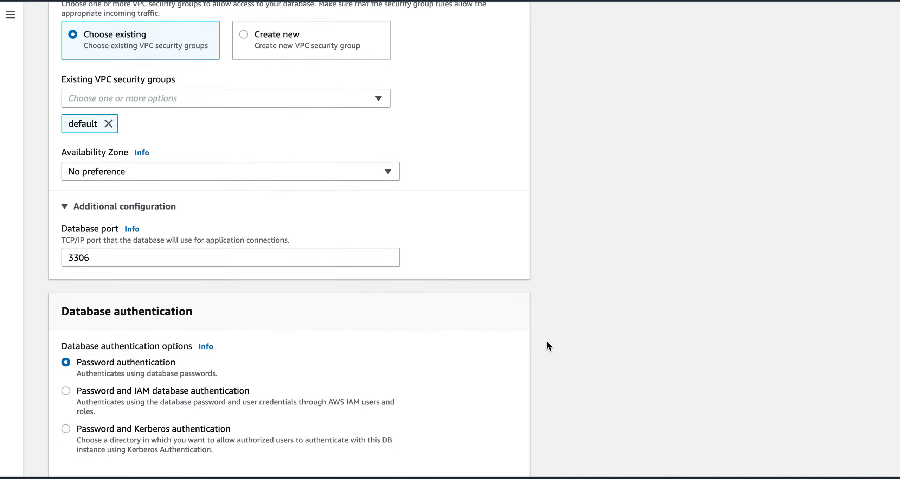
pyautogui.scroll(-15, 547, 341)
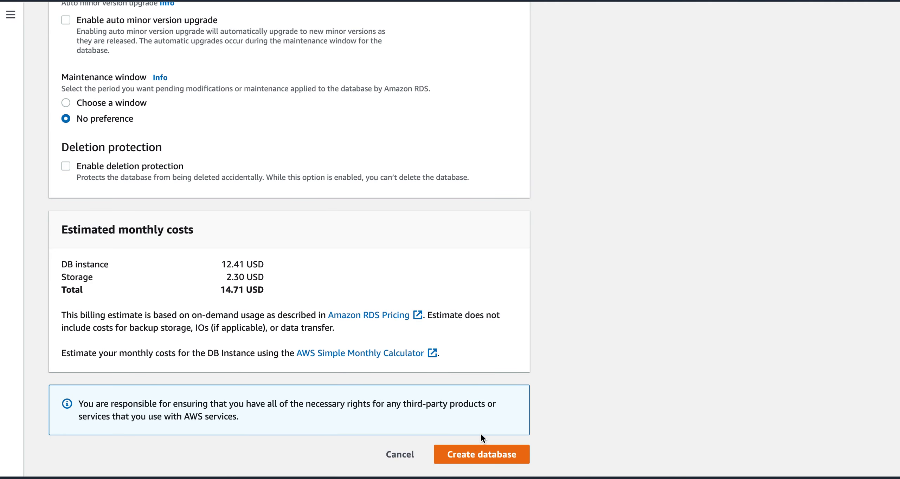
pyautogui.click(475, 455)
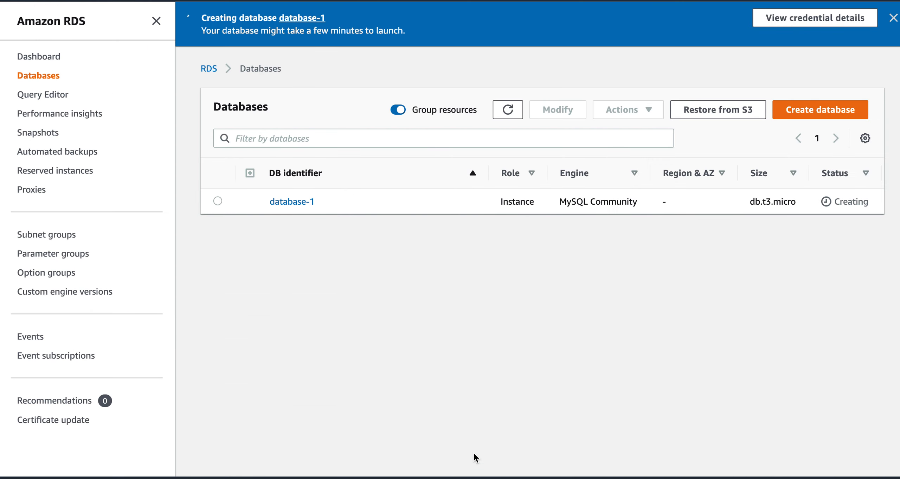
# Step: Refresh the Databases list, select database-1 and scan its columns across the table
pyautogui.click(505, 110)
pyautogui.click(218, 201)
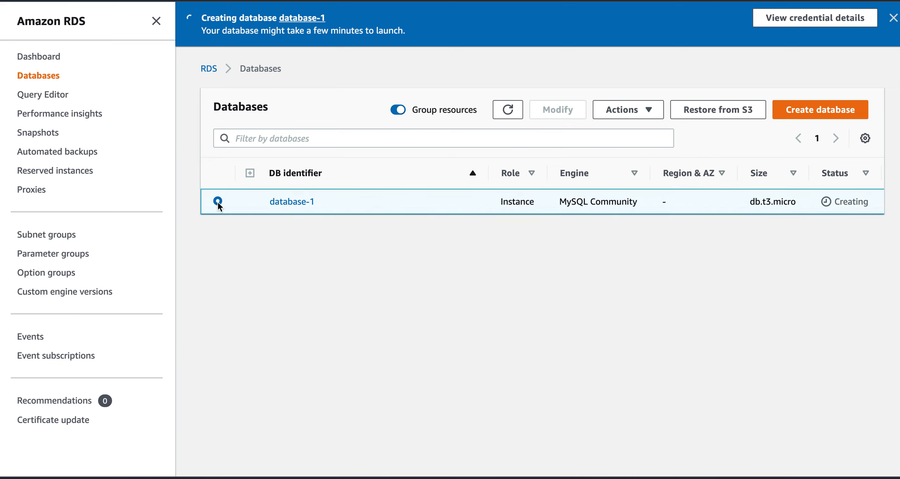
pyautogui.click(508, 110)
pyautogui.hscroll(4, 645, 201)
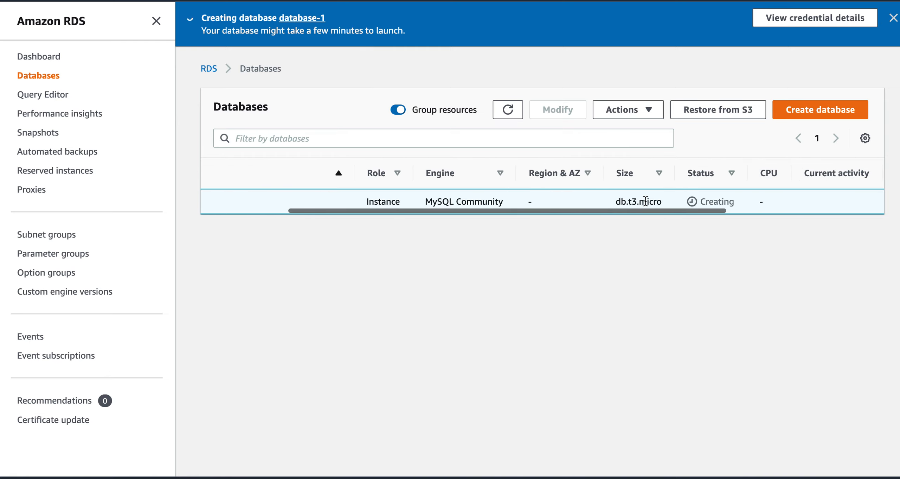
pyautogui.hscroll(6, 711, 201)
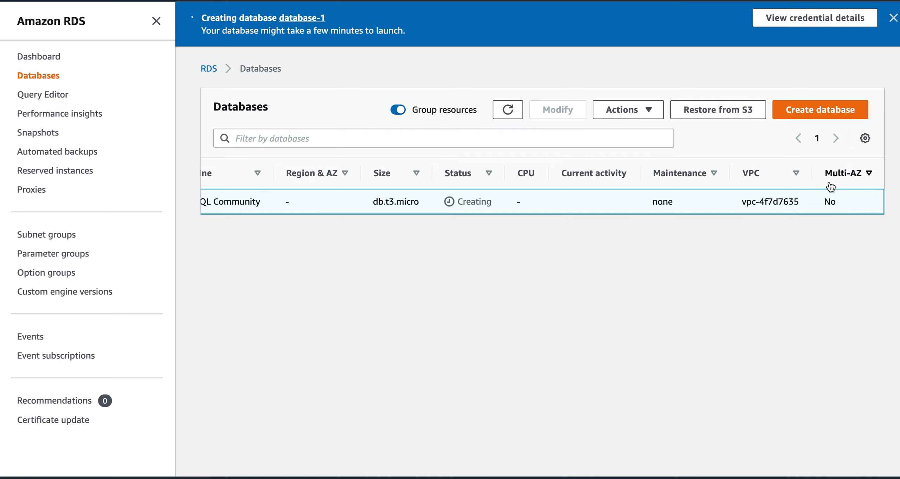
pyautogui.hscroll(-10, 418, 206)
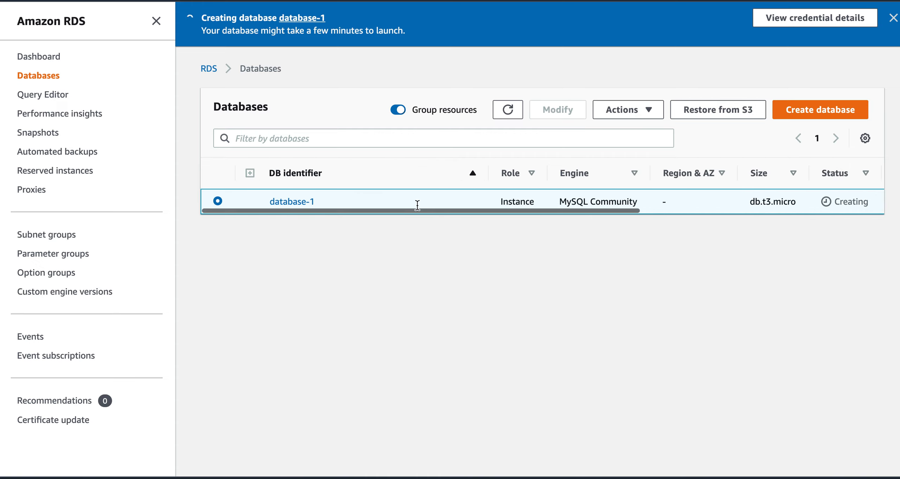
# Step: Open database-1's details and look over connectivity, security group rules and replication, then Monitoring
pyautogui.click(292, 202)
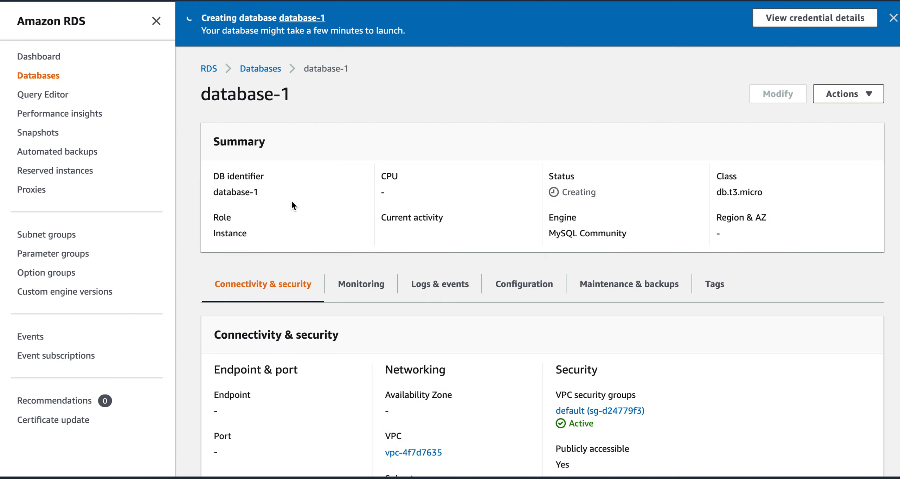
pyautogui.scroll(-3, 526, 377)
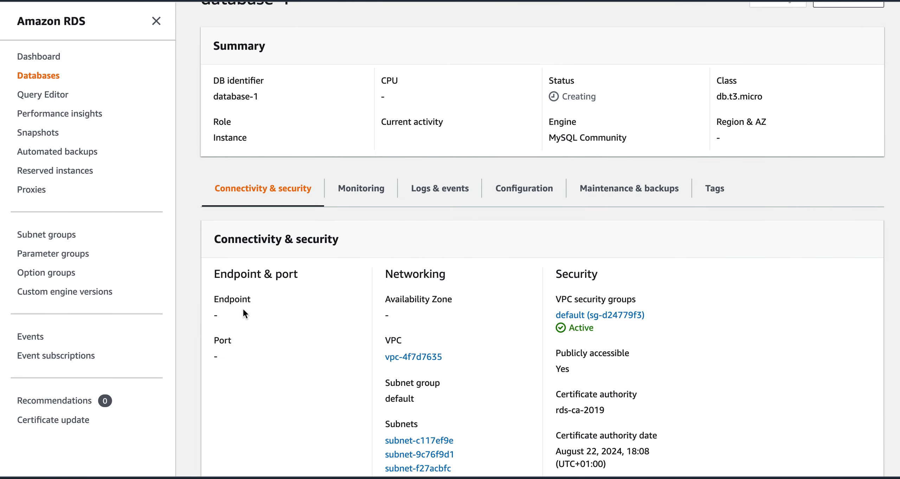
pyautogui.scroll(3, 286, 320)
pyautogui.scroll(-2, 286, 321)
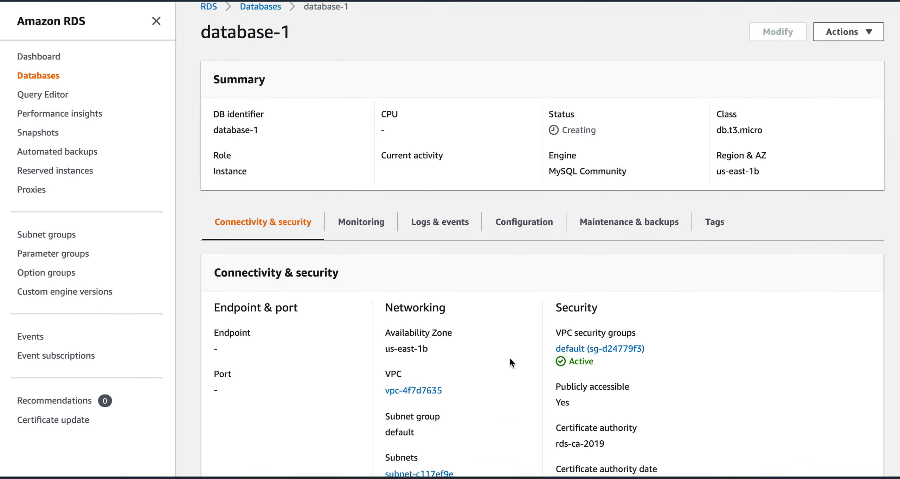
pyautogui.scroll(-5, 510, 358)
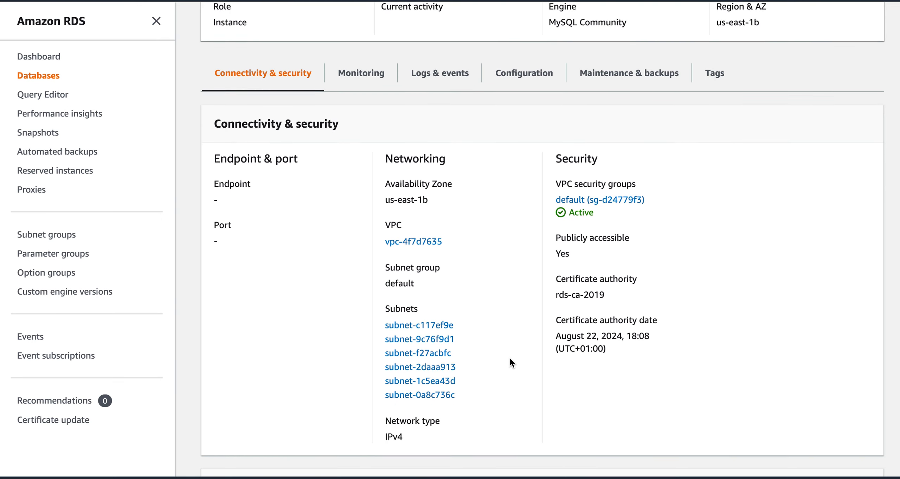
pyautogui.scroll(-3, 510, 359)
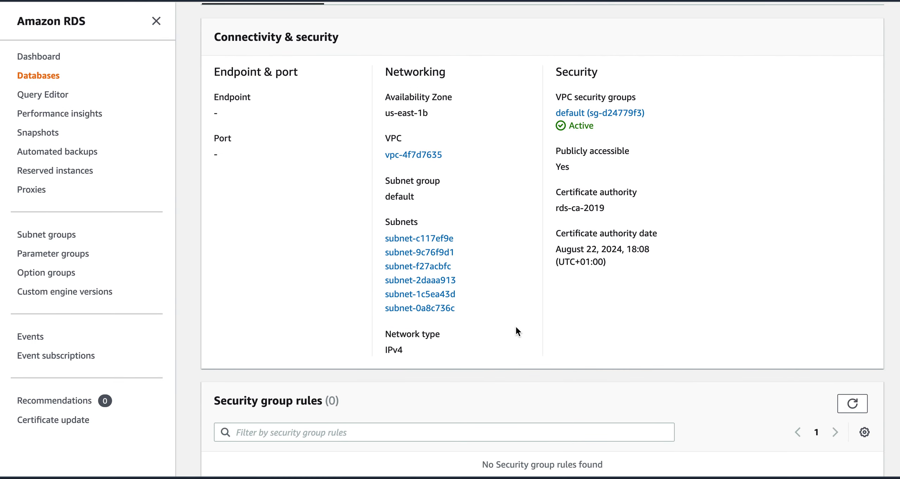
pyautogui.scroll(-7, 516, 328)
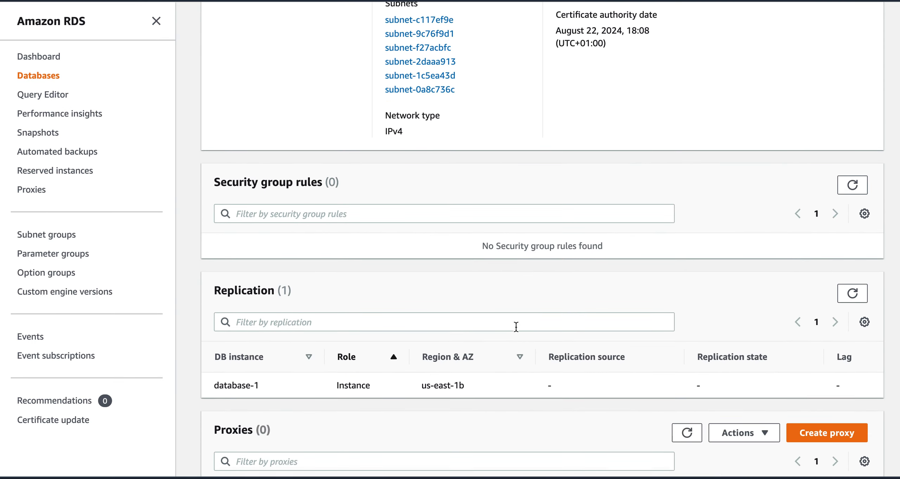
pyautogui.scroll(-1, 516, 327)
pyautogui.scroll(-1, 515, 332)
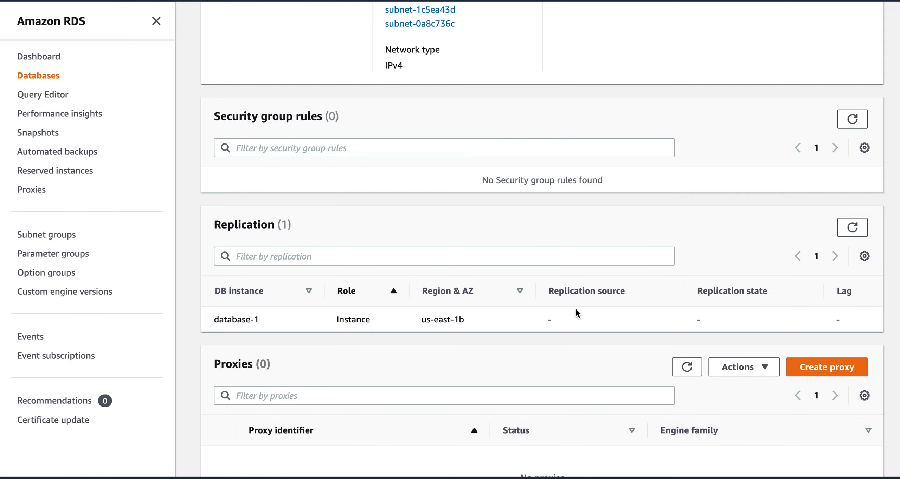
pyautogui.scroll(15, 575, 311)
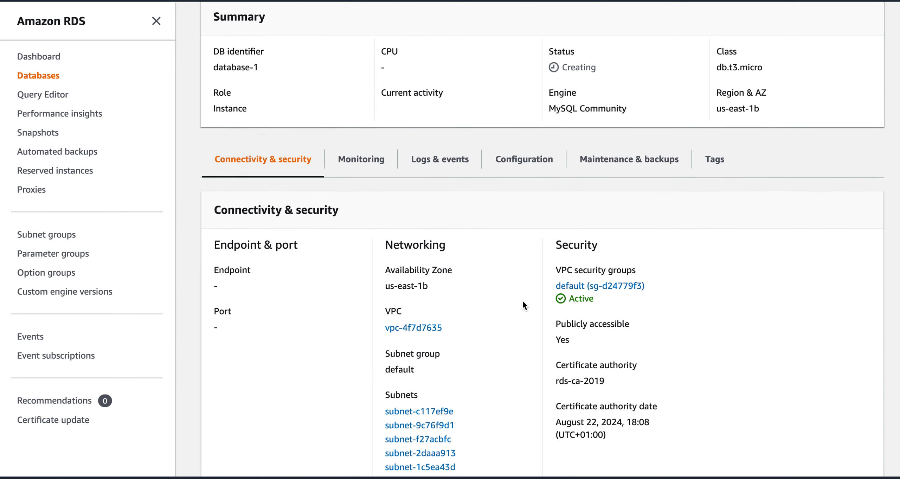
pyautogui.scroll(3, 522, 299)
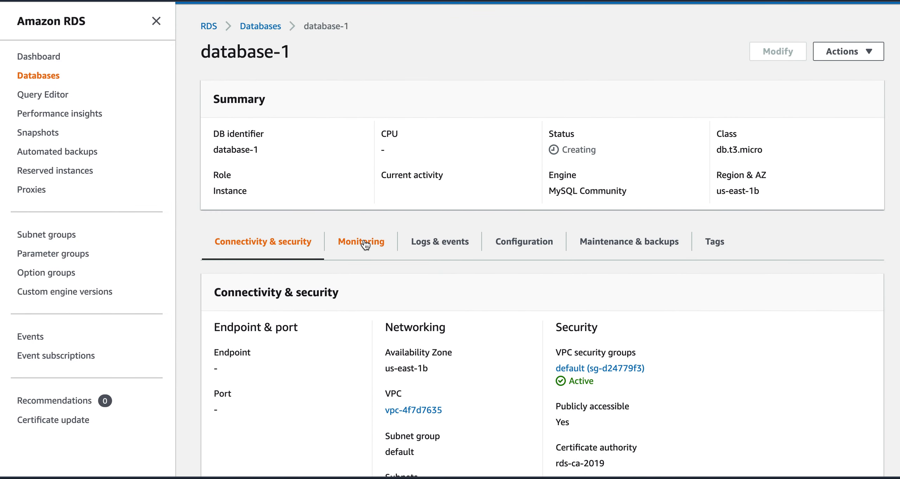
pyautogui.click(364, 243)
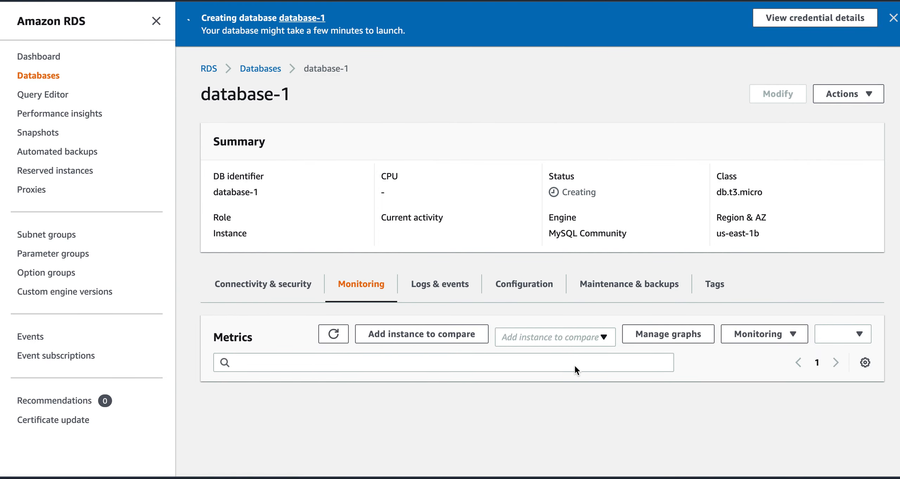
# Step: Enlarge the DB Connections (Count) chart on database-1's Monitoring tab
pyautogui.scroll(-5, 532, 387)
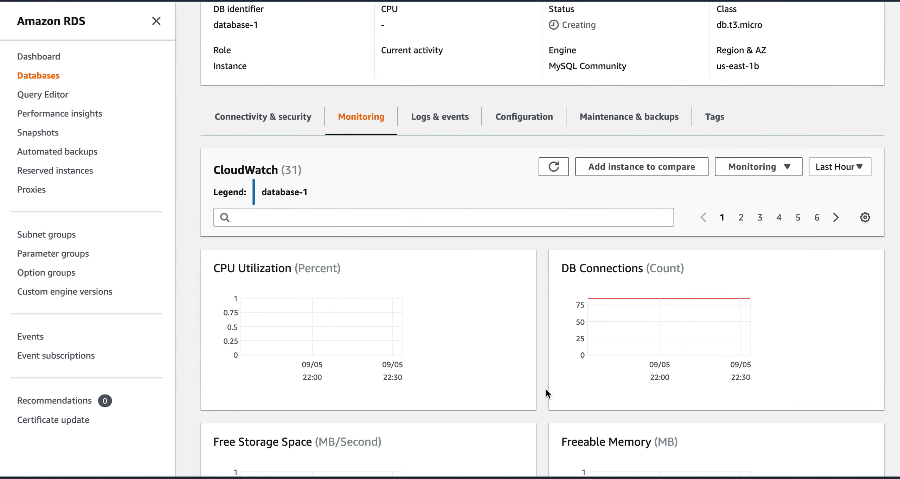
pyautogui.scroll(-3, 546, 387)
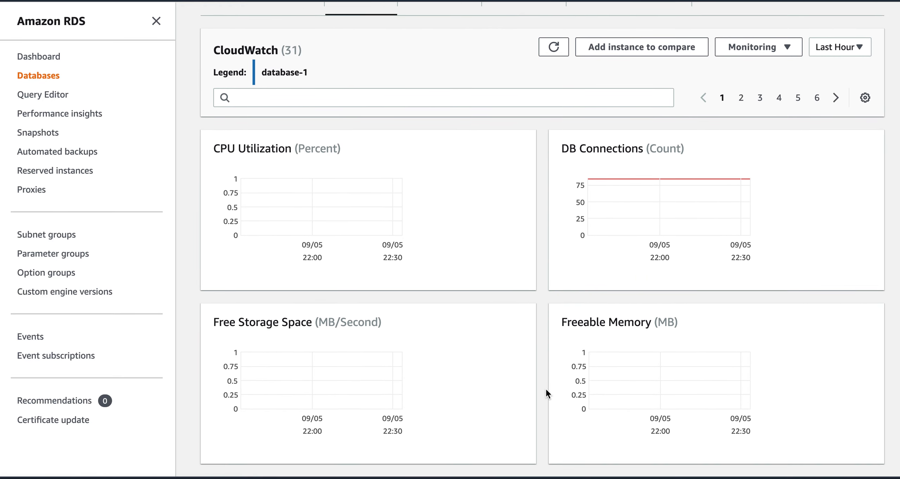
pyautogui.scroll(-2, 546, 387)
pyautogui.click(625, 168)
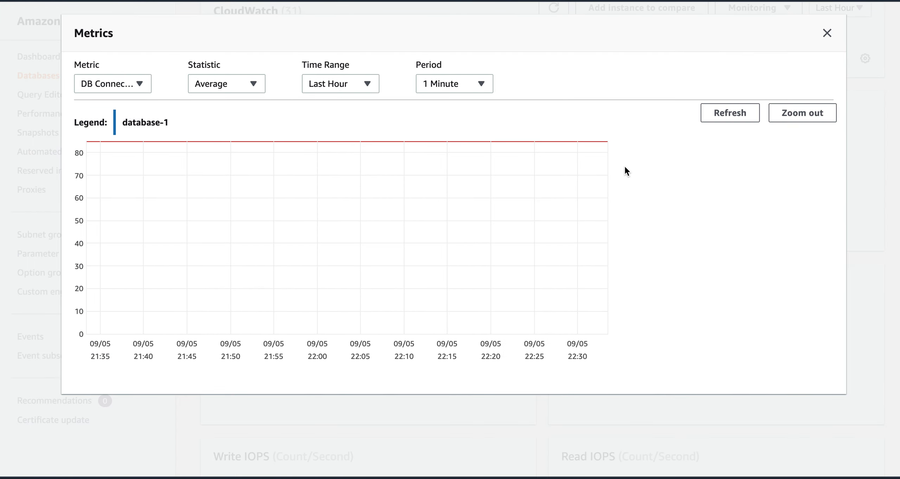
# Step: Chart DB Connections for the last 6 hours, then the last 2 weeks at 15-minute periods, and close it
pyautogui.click(113, 84)
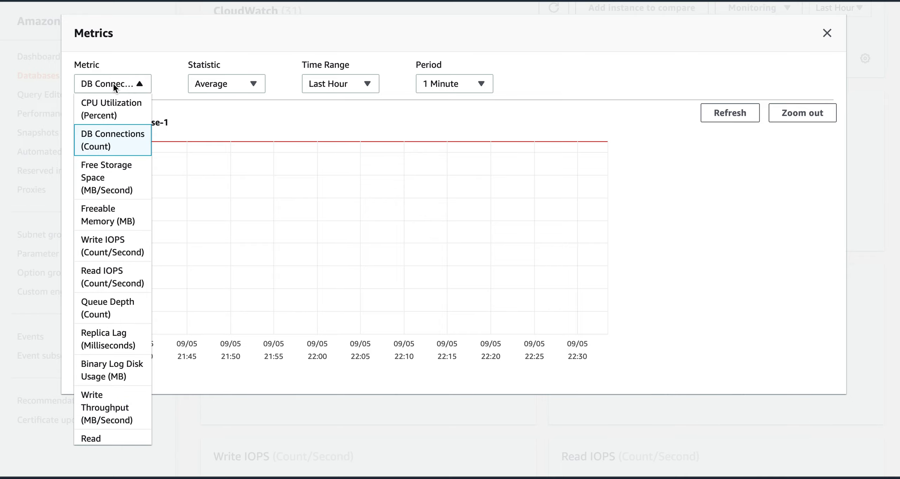
pyautogui.click(234, 86)
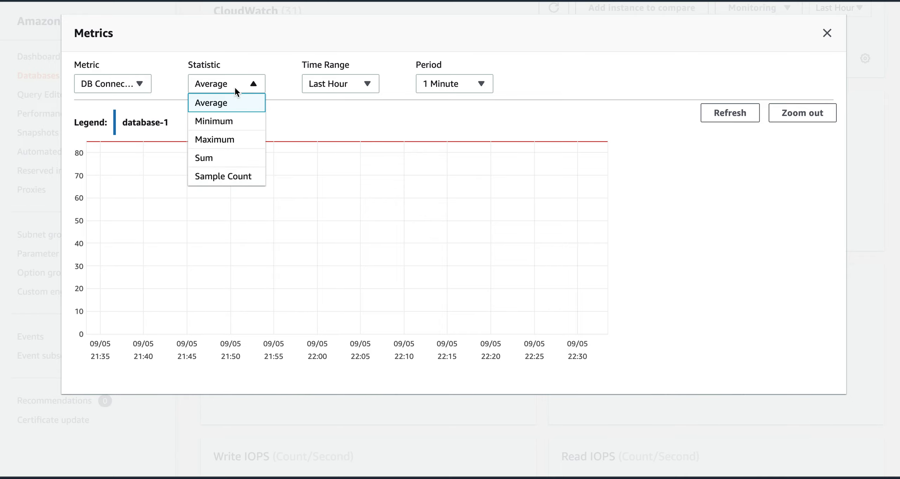
pyautogui.click(332, 87)
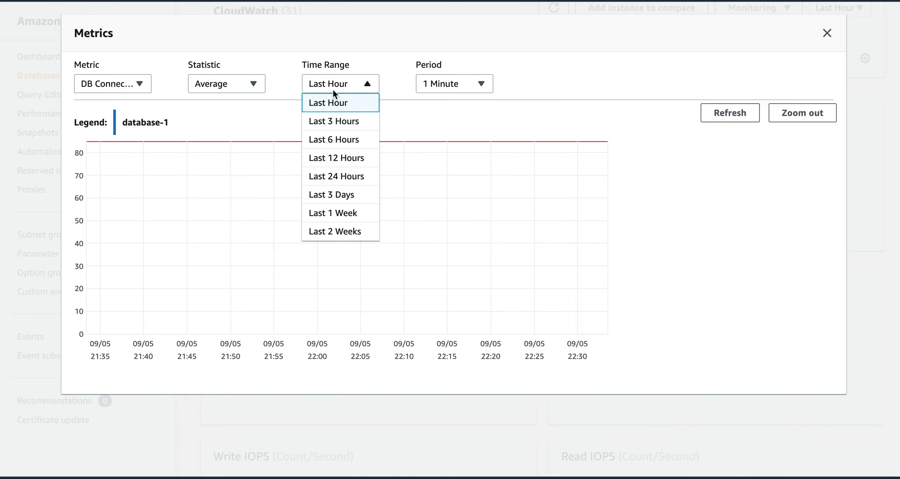
pyautogui.click(340, 141)
pyautogui.click(441, 83)
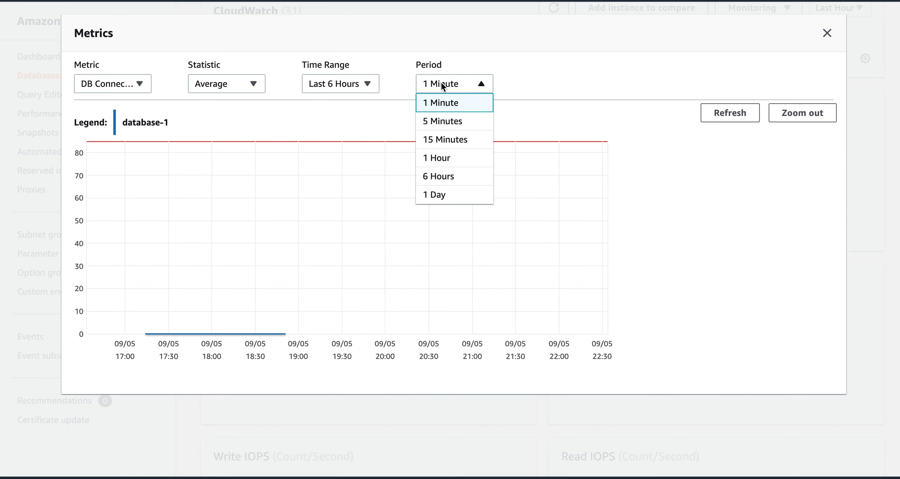
pyautogui.click(447, 137)
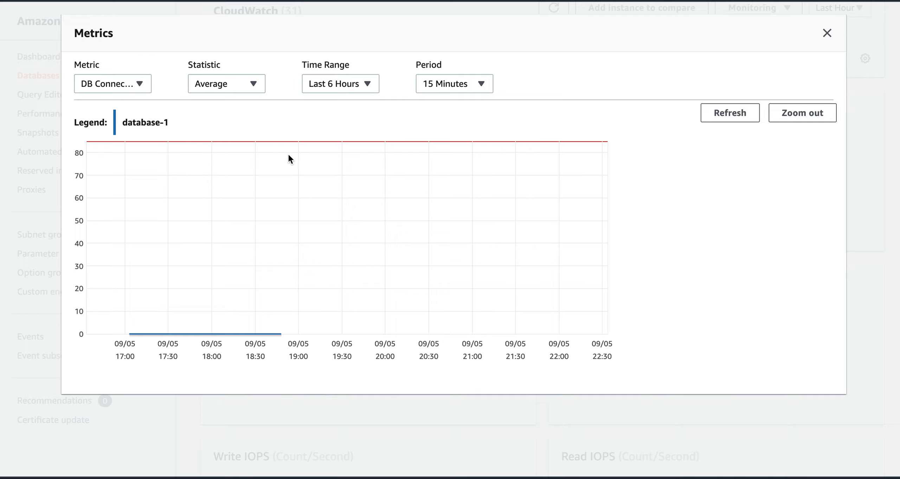
pyautogui.click(329, 84)
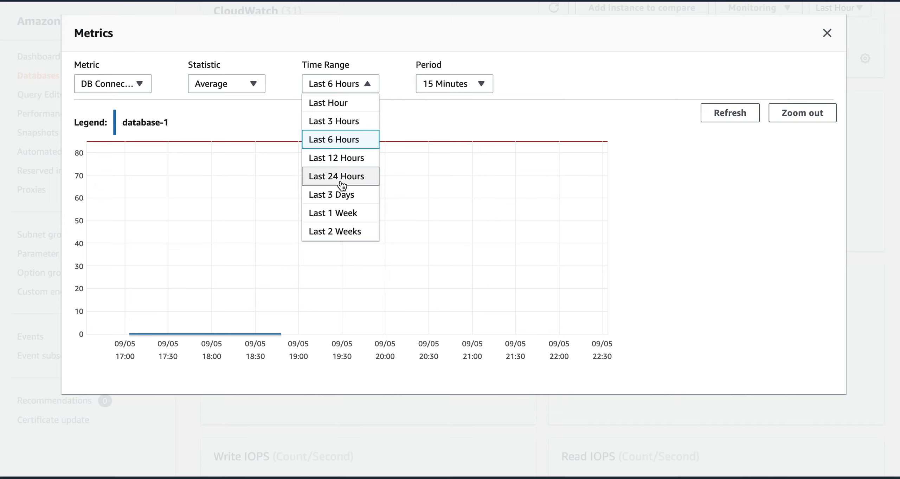
pyautogui.click(341, 231)
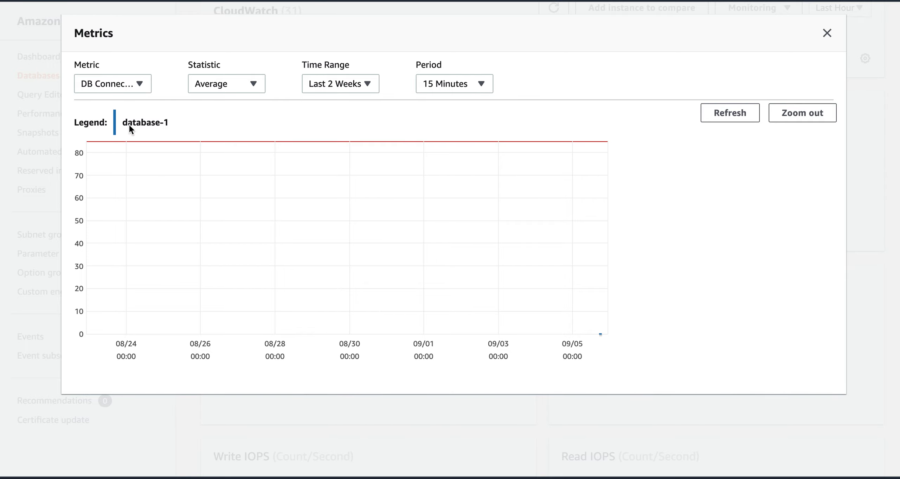
pyautogui.click(827, 33)
pyautogui.scroll(-2, 548, 346)
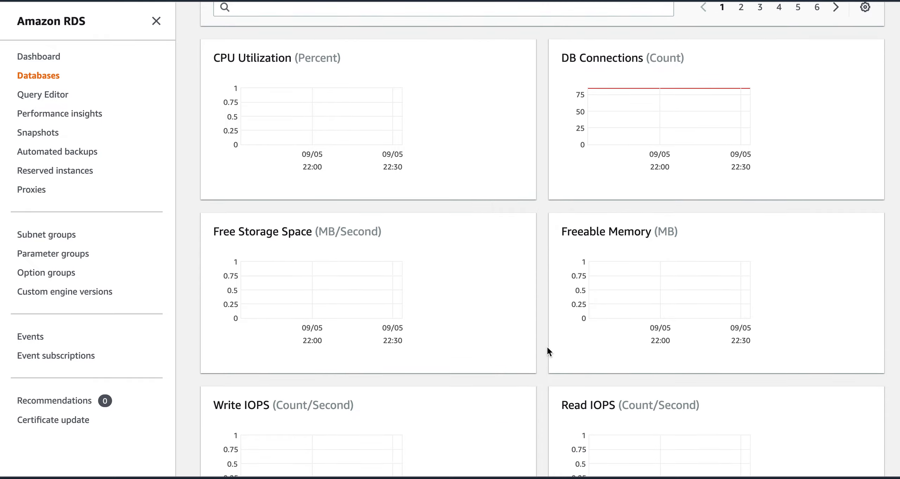
# Step: Enlarge the Free Storage Space chart and close it again
pyautogui.click(355, 291)
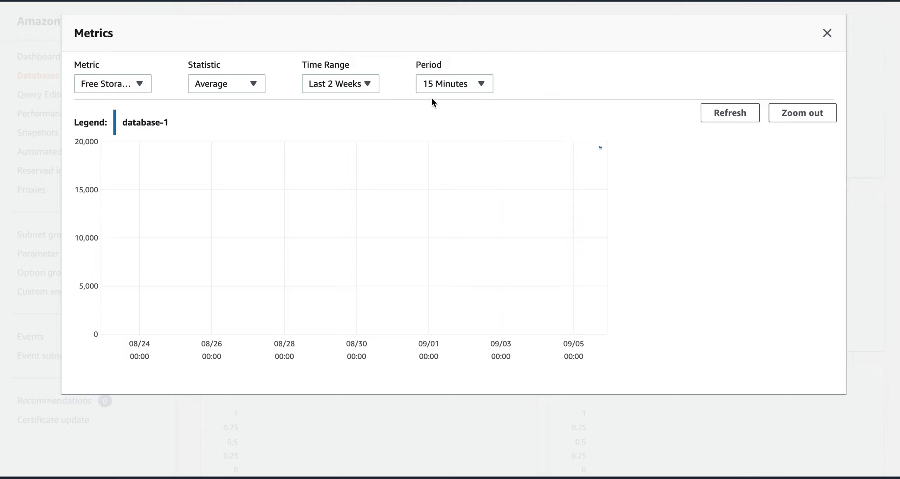
pyautogui.click(828, 33)
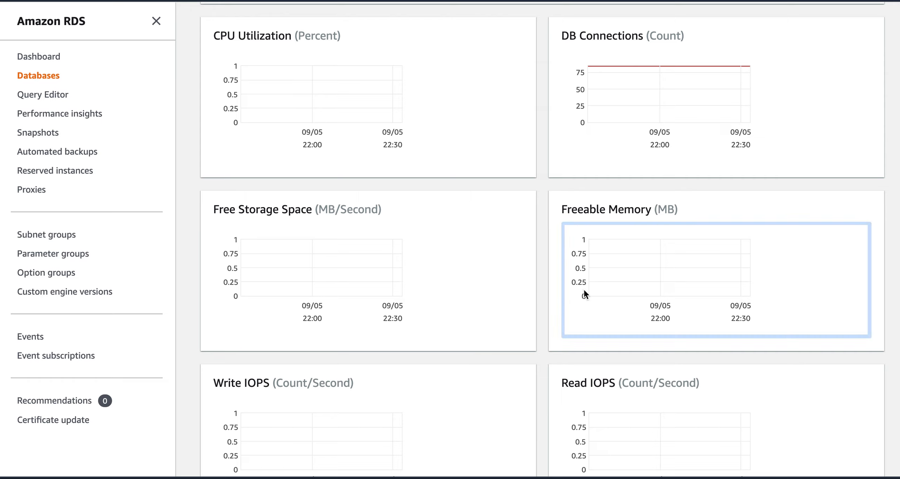
pyautogui.scroll(-2, 541, 335)
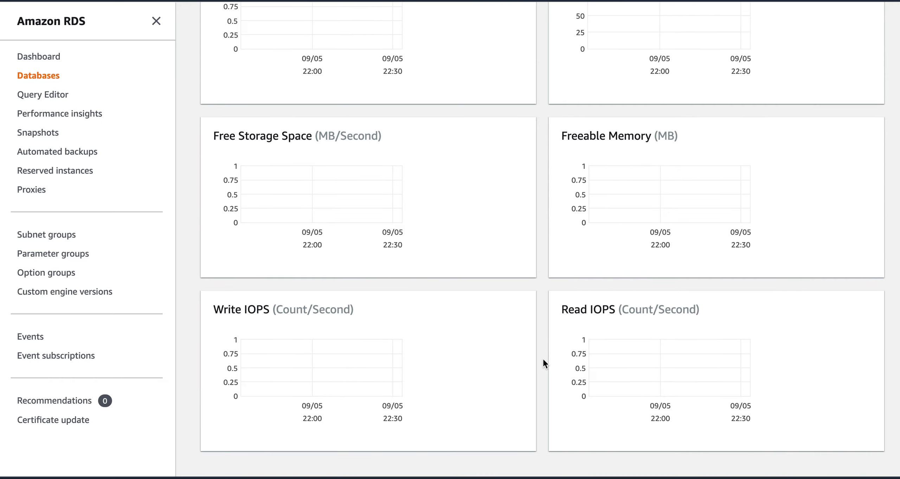
pyautogui.scroll(1, 543, 359)
pyautogui.scroll(6, 543, 357)
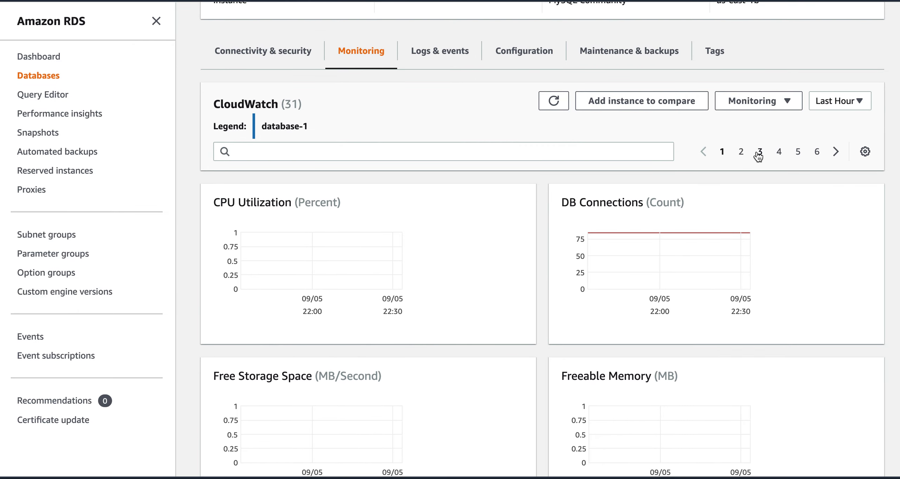
# Step: Show the second page of CloudWatch charts and inspect the enlarged Replica Lag chart
pyautogui.click(741, 152)
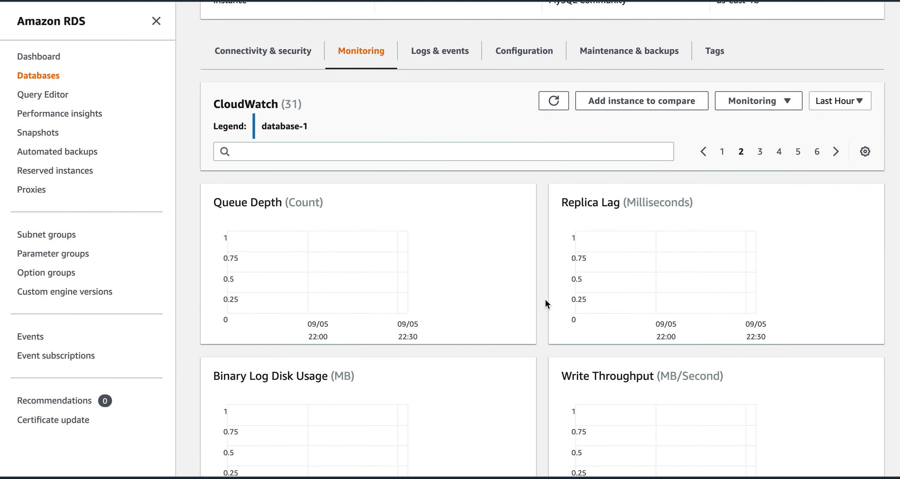
pyautogui.scroll(-2, 545, 302)
pyautogui.scroll(3, 545, 302)
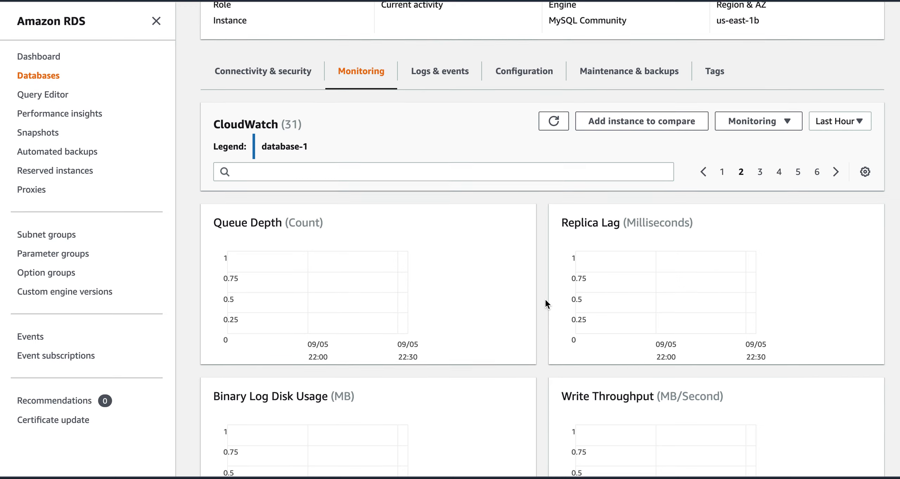
pyautogui.scroll(1, 545, 303)
pyautogui.scroll(3, 546, 301)
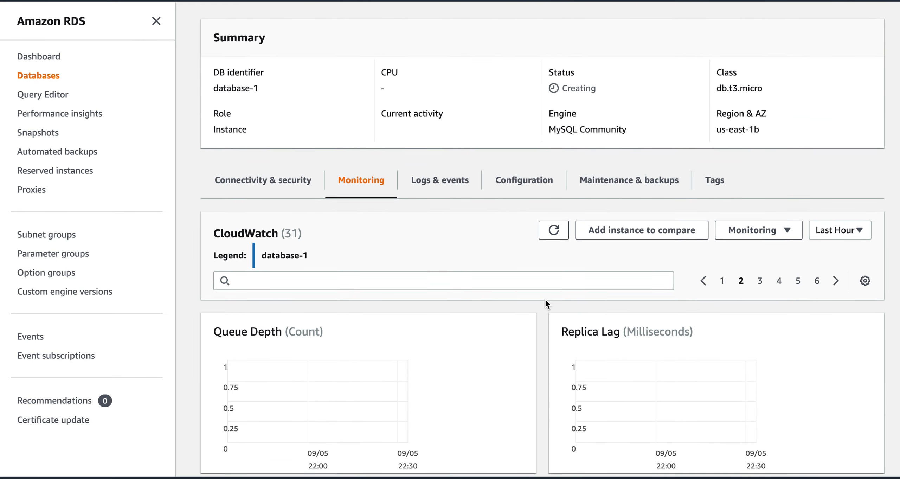
pyautogui.scroll(-3, 537, 369)
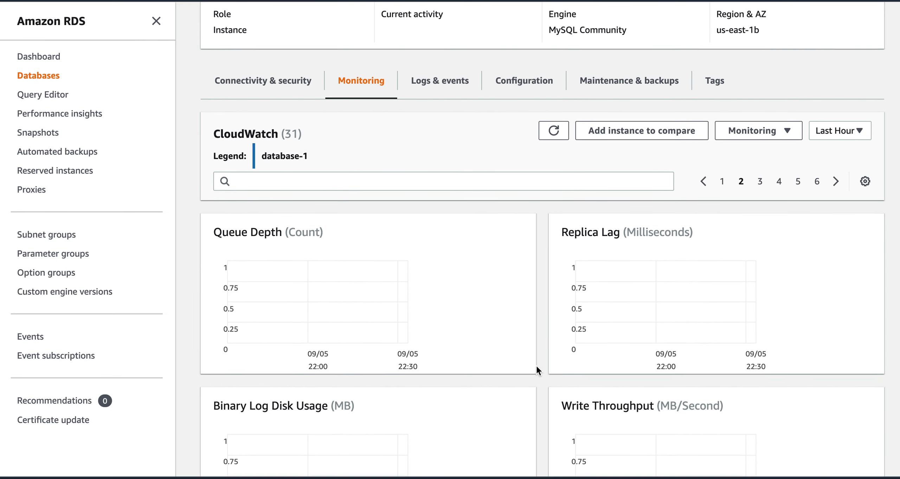
pyautogui.scroll(-1, 536, 364)
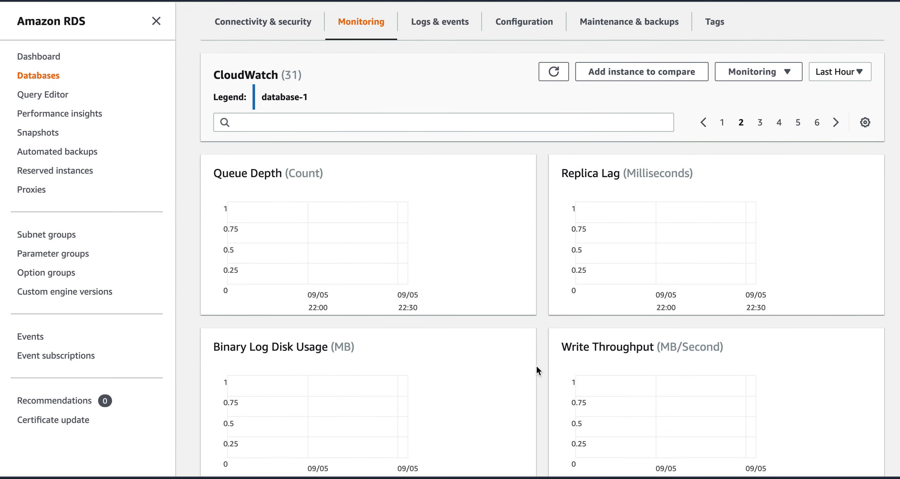
pyautogui.click(640, 240)
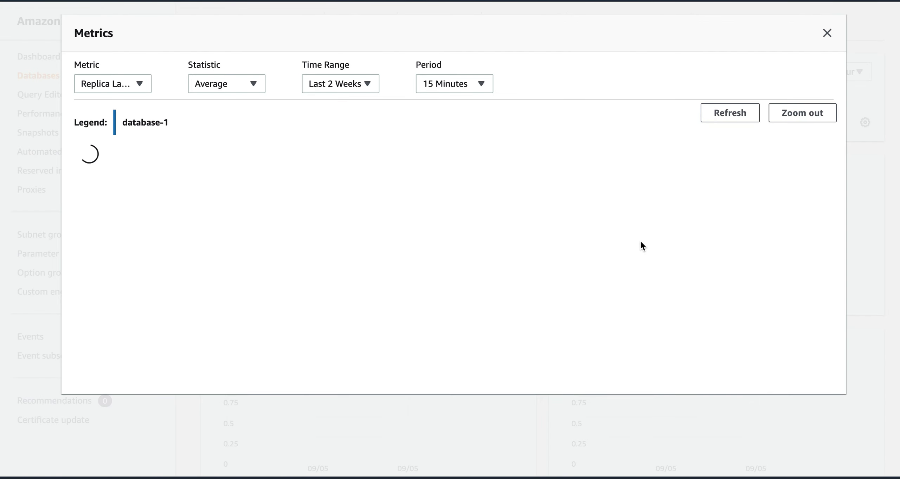
pyautogui.click(828, 34)
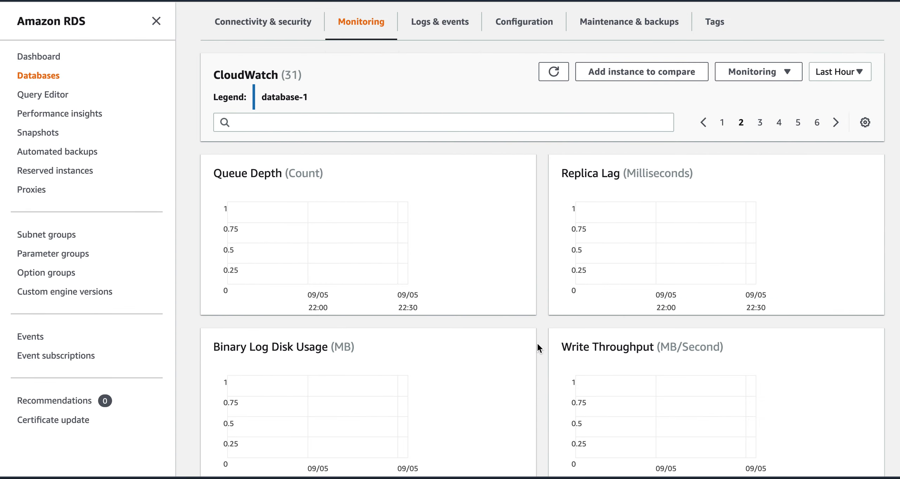
# Step: Show the third chart page and inspect the enlarged CPU Credit Usage and CPU Credit Balance charts
pyautogui.scroll(-5, 547, 360)
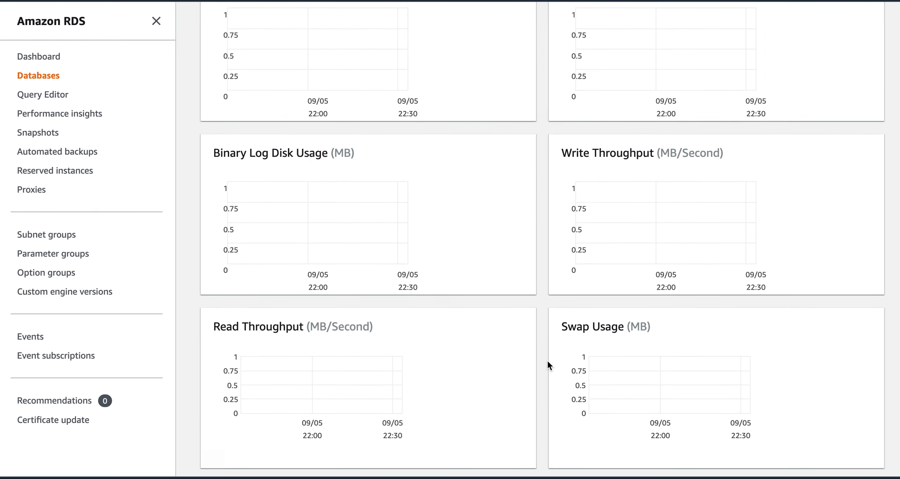
pyautogui.scroll(8, 547, 360)
pyautogui.scroll(1, 547, 360)
pyautogui.click(759, 224)
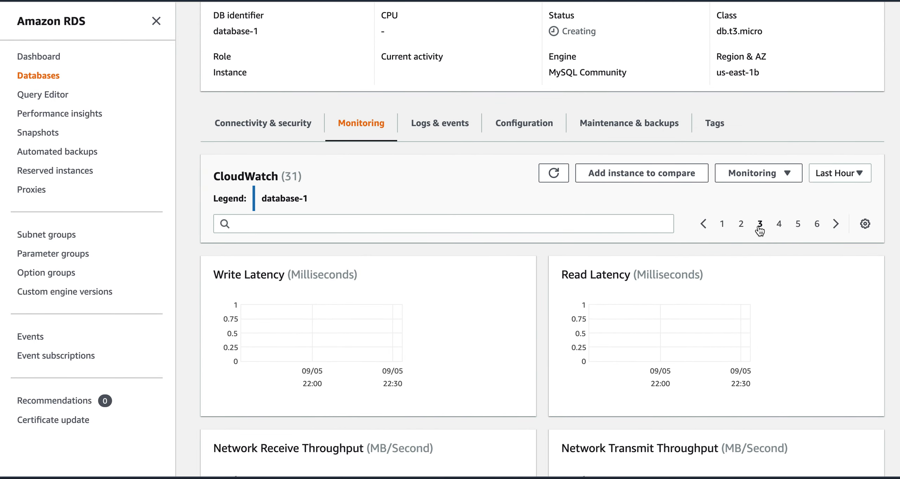
pyautogui.scroll(-3, 546, 346)
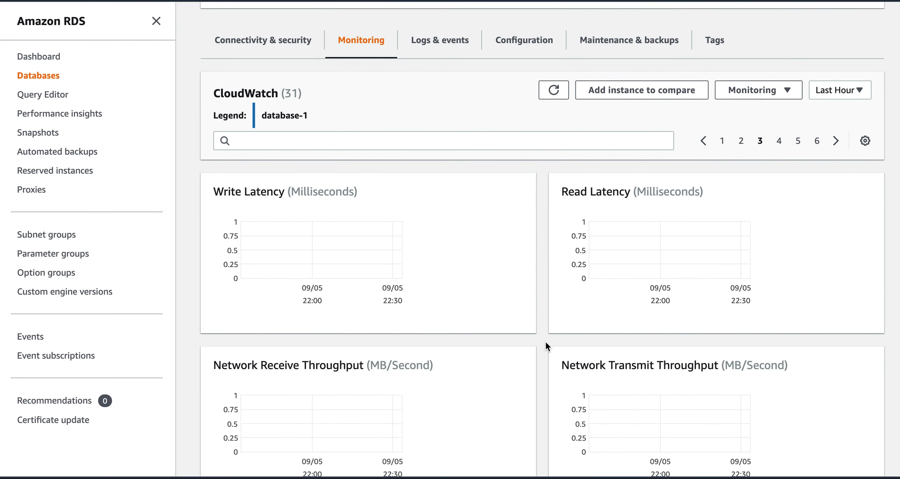
pyautogui.scroll(-8, 546, 342)
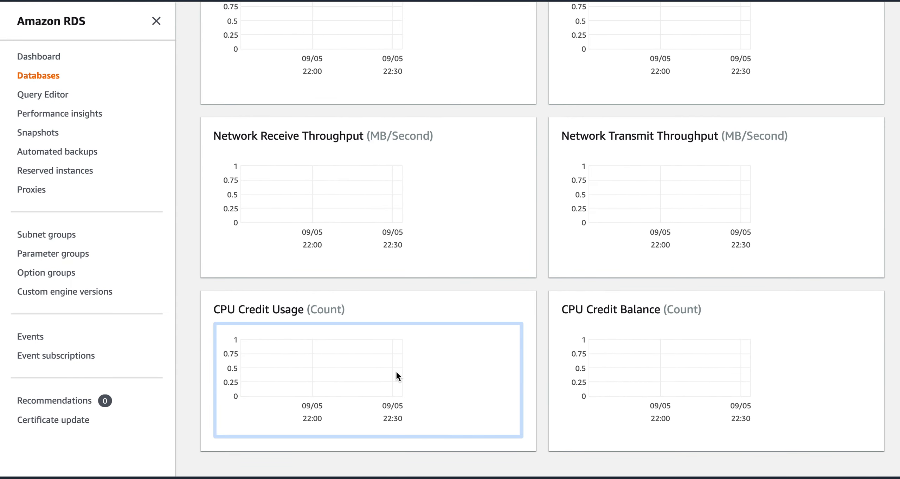
pyautogui.click(397, 377)
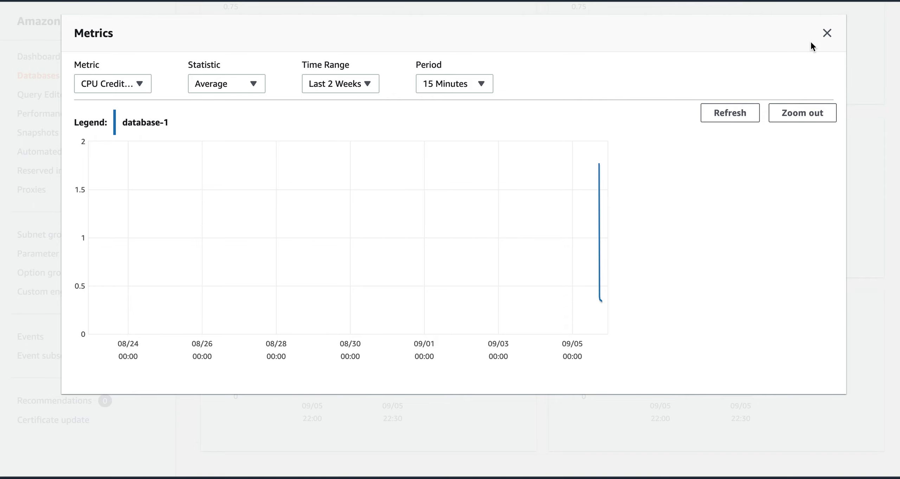
pyautogui.click(827, 34)
pyautogui.click(688, 356)
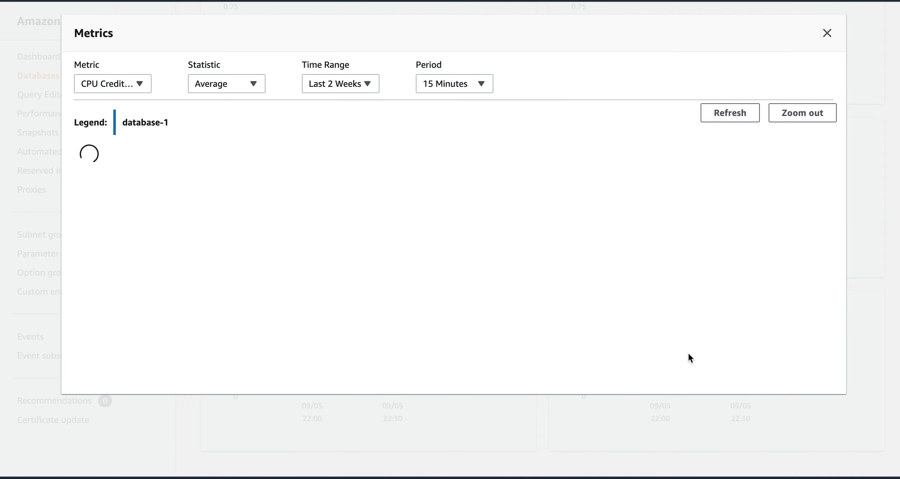
pyautogui.click(827, 33)
# Step: Page through chart pages 4 and 5 to the final page 6
pyautogui.scroll(7, 549, 303)
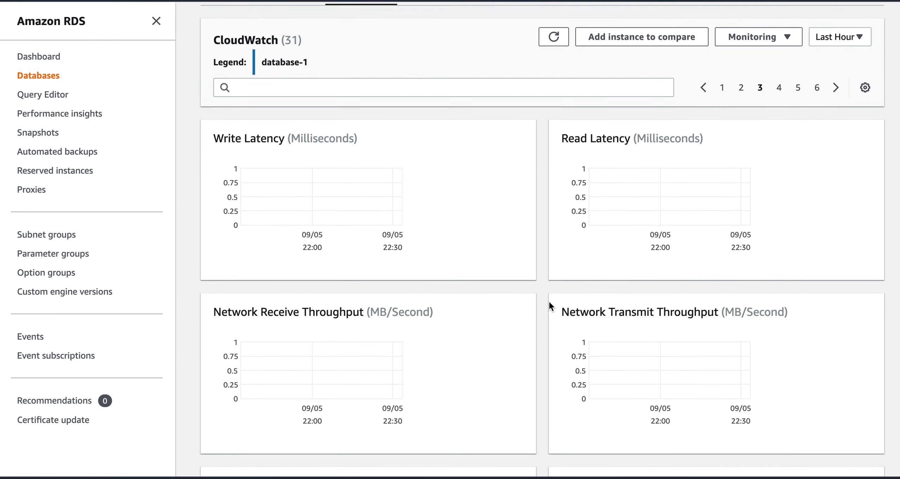
pyautogui.click(779, 162)
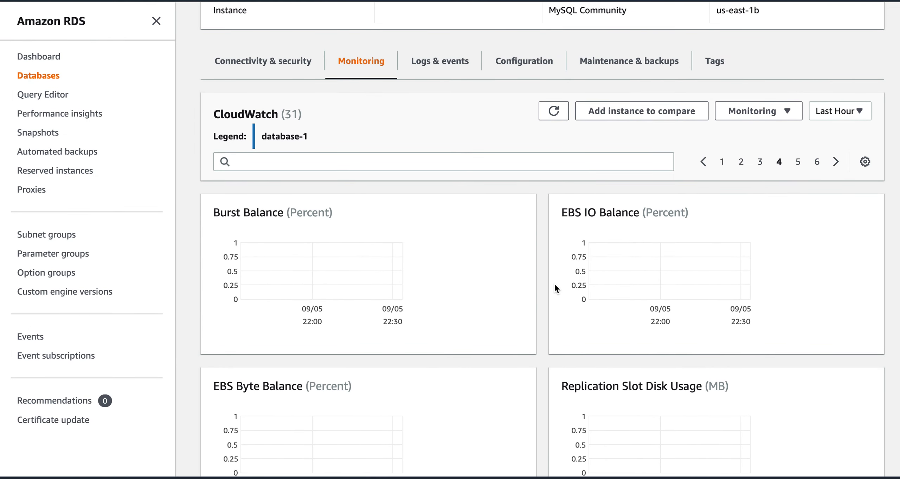
pyautogui.scroll(-3, 548, 320)
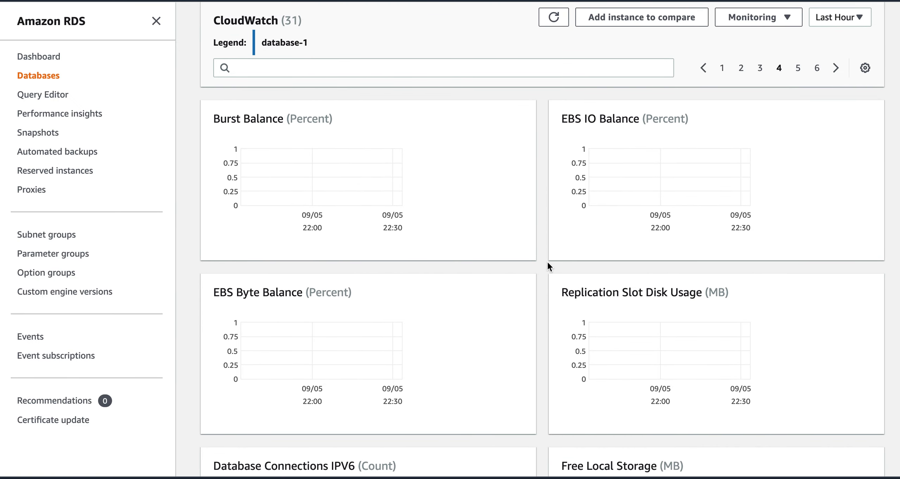
pyautogui.scroll(-5, 541, 309)
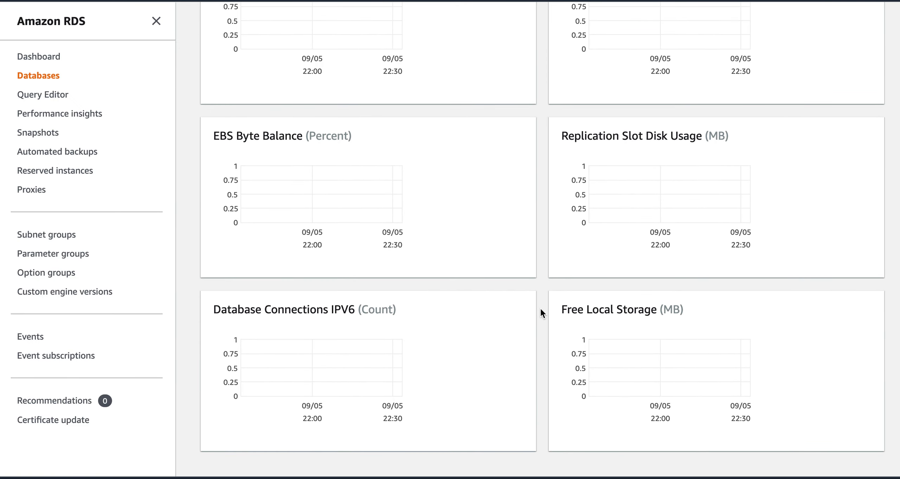
pyautogui.scroll(10, 541, 307)
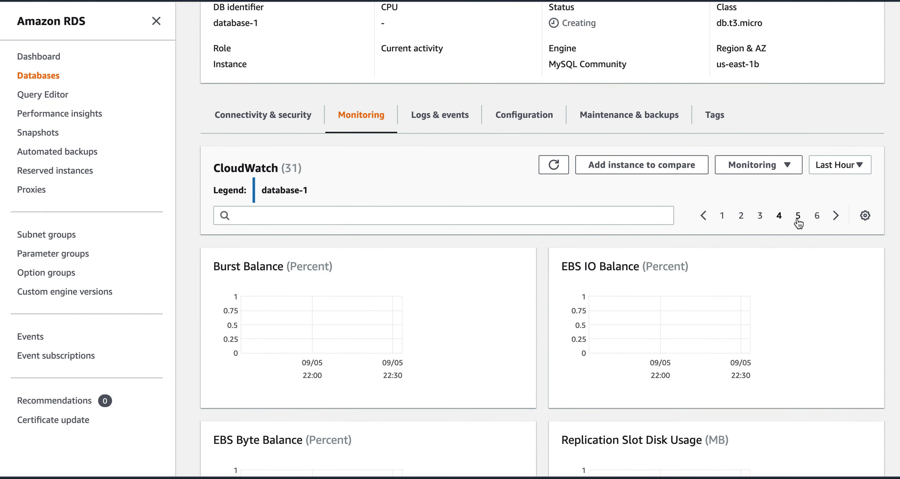
pyautogui.click(798, 216)
pyautogui.scroll(-10, 546, 366)
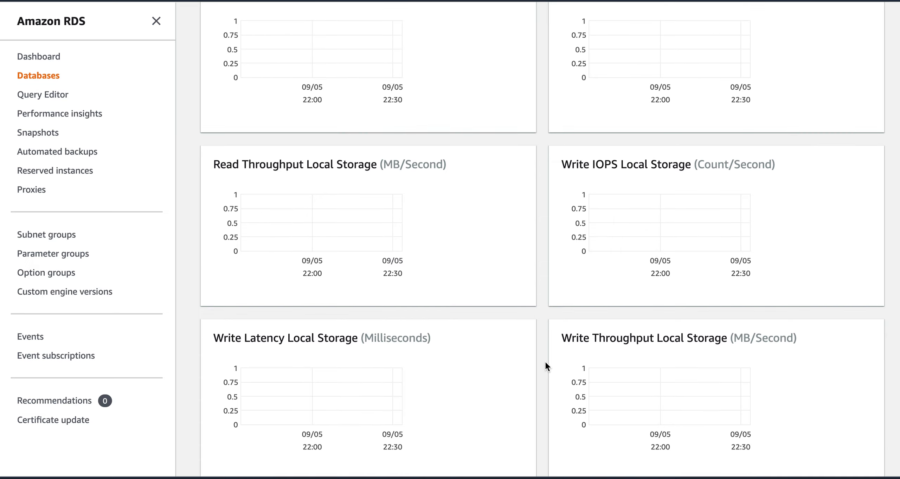
pyautogui.scroll(14, 544, 360)
pyautogui.click(816, 331)
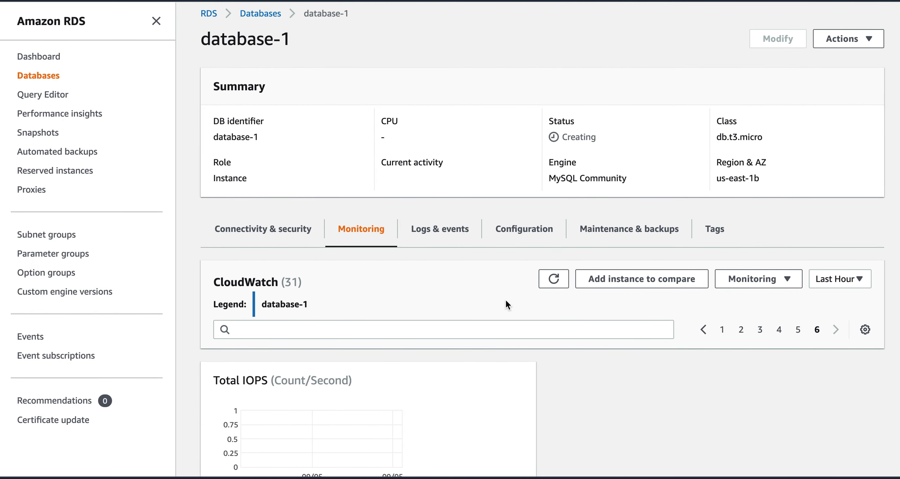
# Step: Open Logs & events and browse the recent events across pages 1 and 2, refreshing the list
pyautogui.click(450, 229)
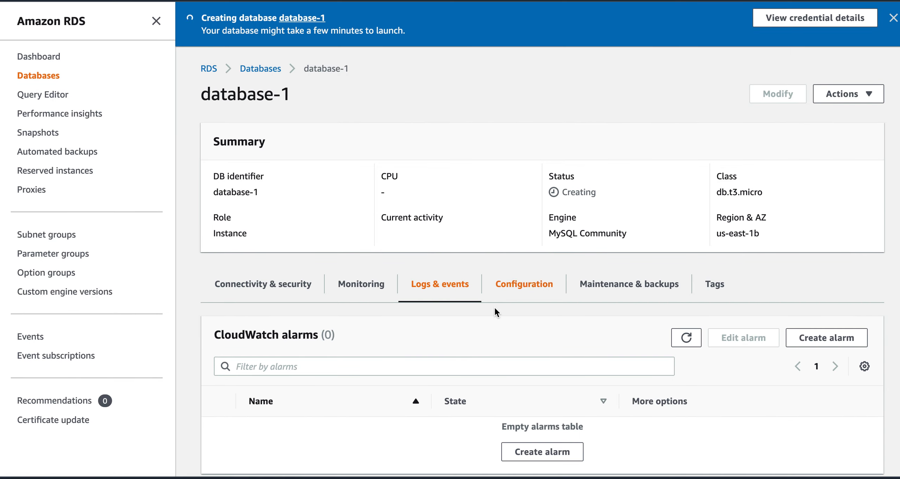
pyautogui.scroll(-5, 541, 331)
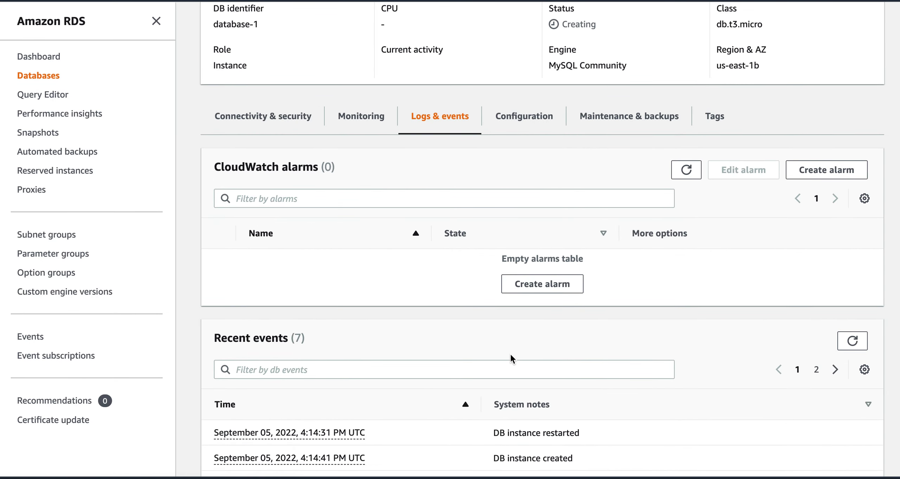
pyautogui.scroll(-3, 573, 367)
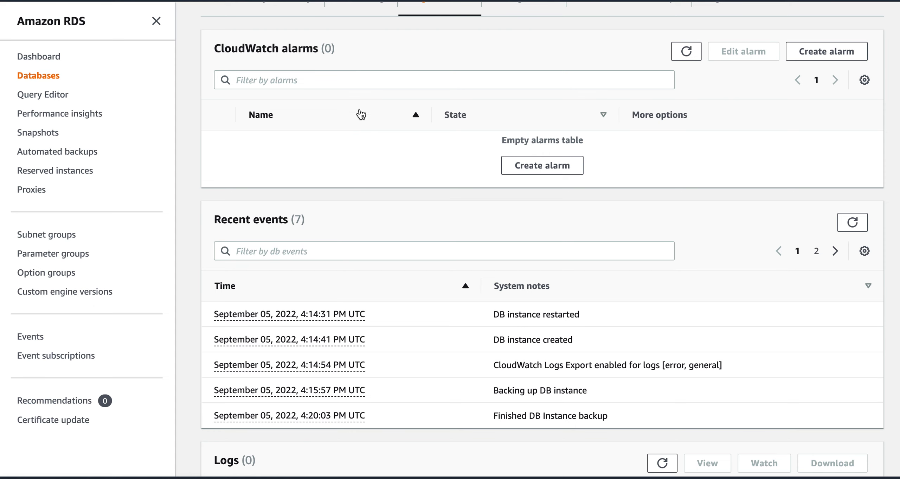
pyautogui.scroll(-2, 573, 299)
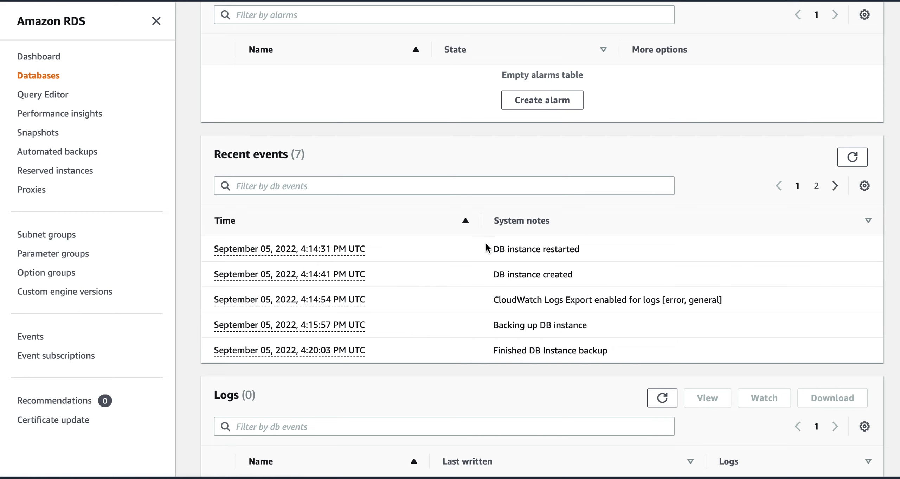
pyautogui.click(816, 186)
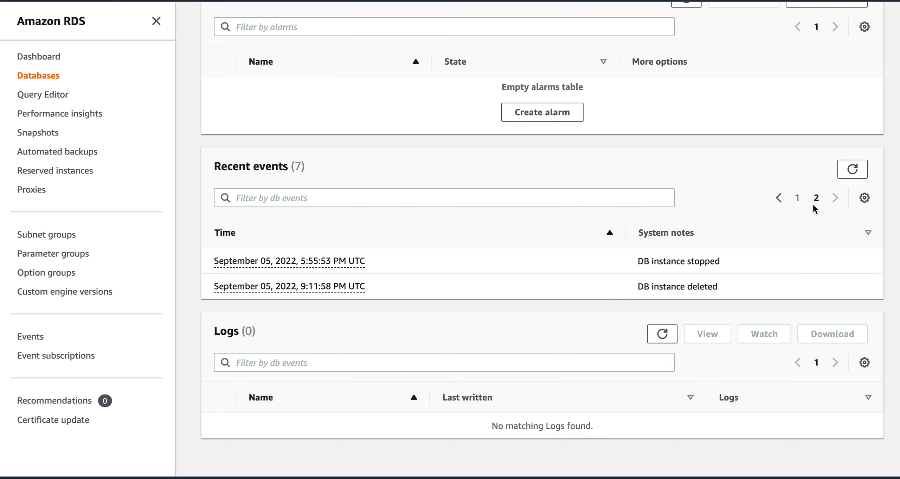
pyautogui.click(798, 199)
pyautogui.click(852, 169)
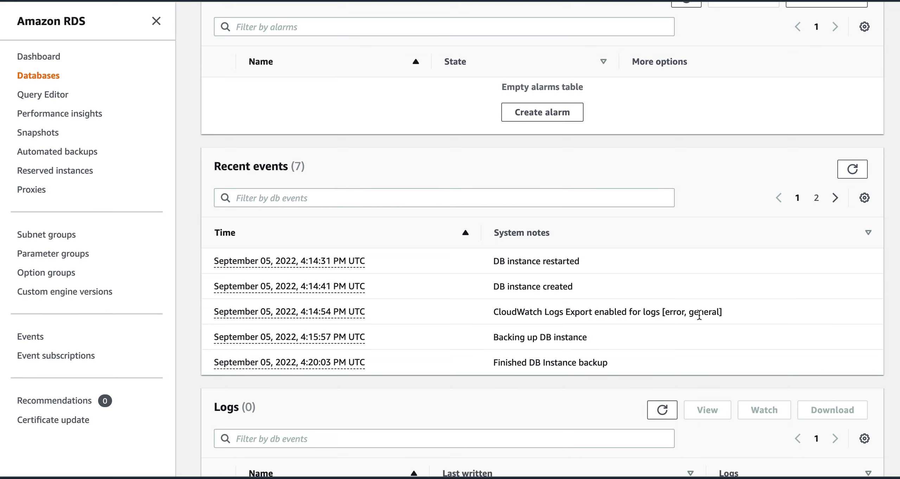
pyautogui.click(817, 198)
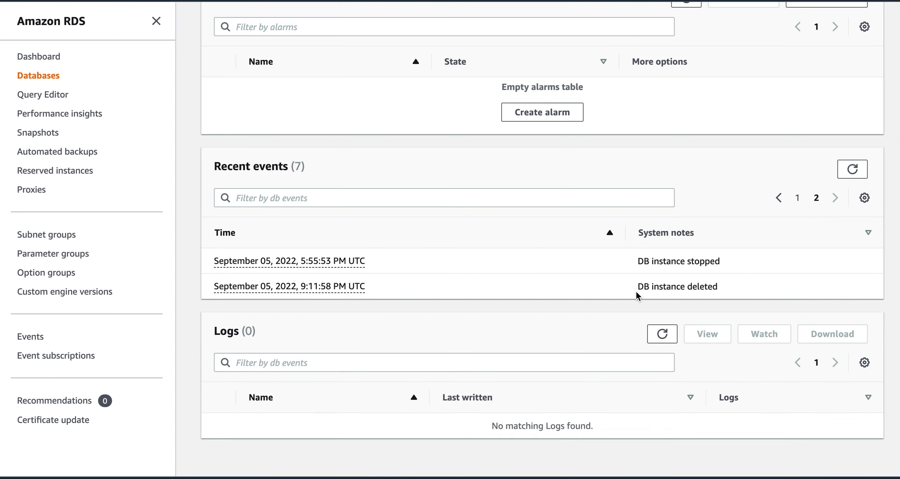
pyautogui.click(853, 169)
pyautogui.scroll(5, 613, 405)
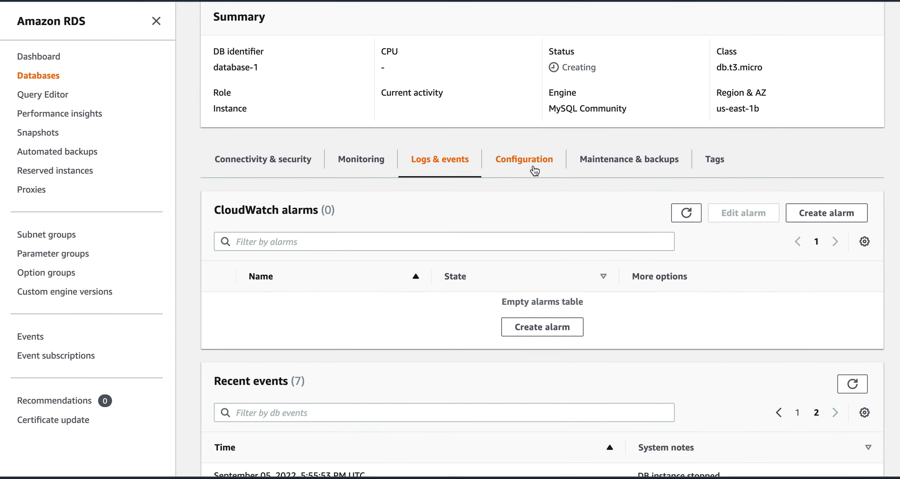
# Step: On the Configuration tab, highlight engine version 8.0.26, db.t3.micro, 2 vCPU and 1 GB RAM
pyautogui.click(533, 163)
pyautogui.scroll(-7, 535, 442)
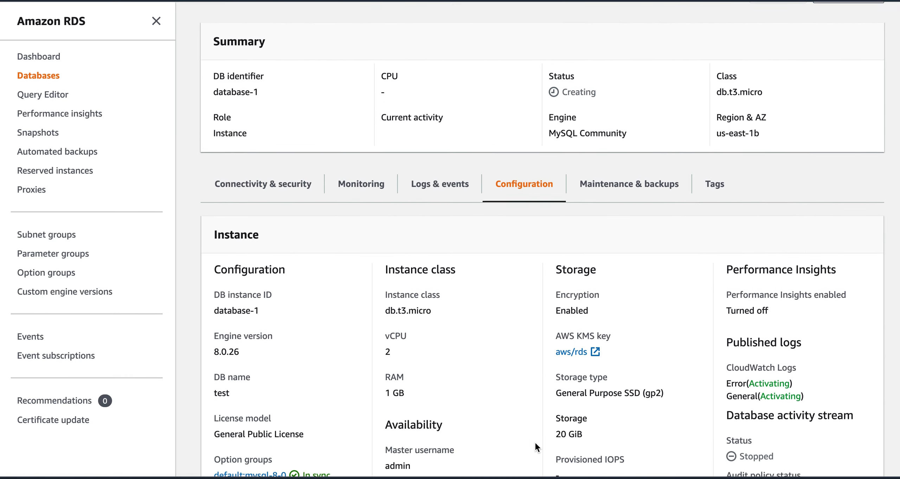
pyautogui.scroll(-1, 535, 442)
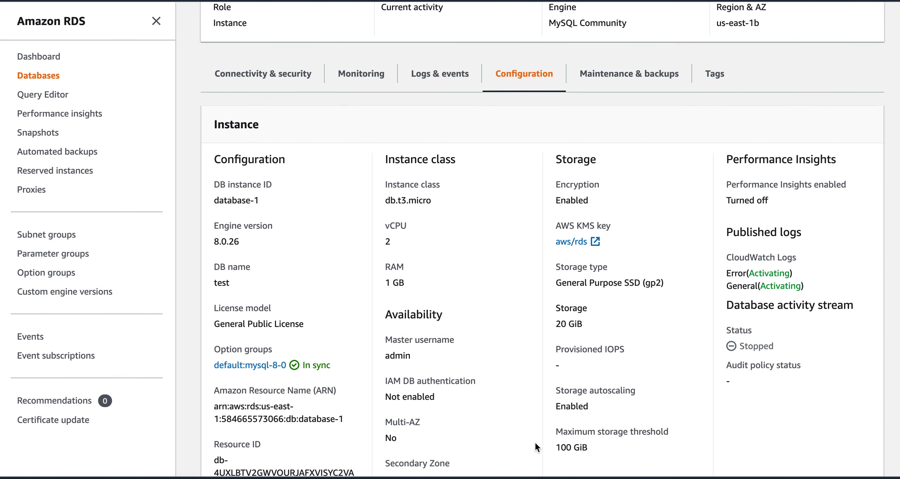
pyautogui.moveTo(243, 246); pyautogui.dragTo(217, 234)
pyautogui.click(250, 245)
pyautogui.click(263, 249)
pyautogui.moveTo(389, 201); pyautogui.dragTo(442, 199)
pyautogui.click(444, 200)
pyautogui.moveTo(394, 243); pyautogui.dragTo(385, 243)
pyautogui.moveTo(385, 283); pyautogui.dragTo(404, 284)
# Step: Highlight the storage details: General Purpose SSD (gp2), 20 GiB, 100 GiB maximum threshold
pyautogui.scroll(-3, 653, 311)
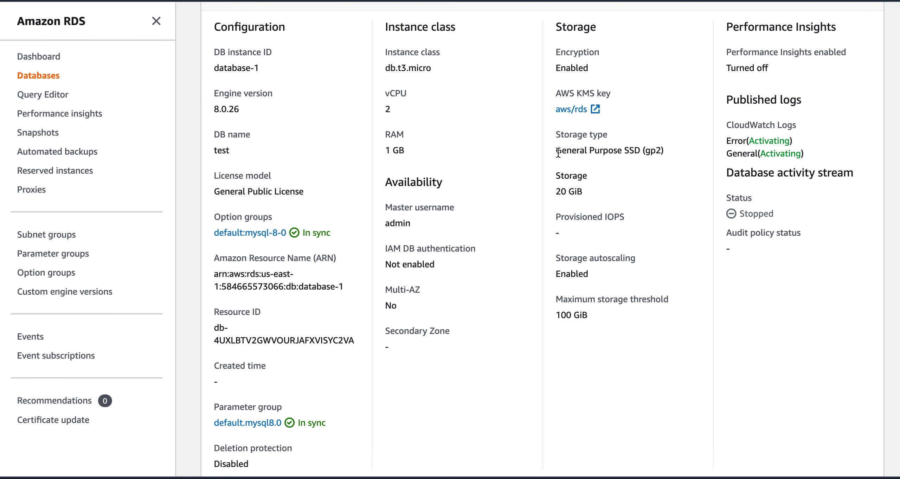
pyautogui.moveTo(556, 152); pyautogui.dragTo(666, 158)
pyautogui.moveTo(596, 192); pyautogui.dragTo(556, 193)
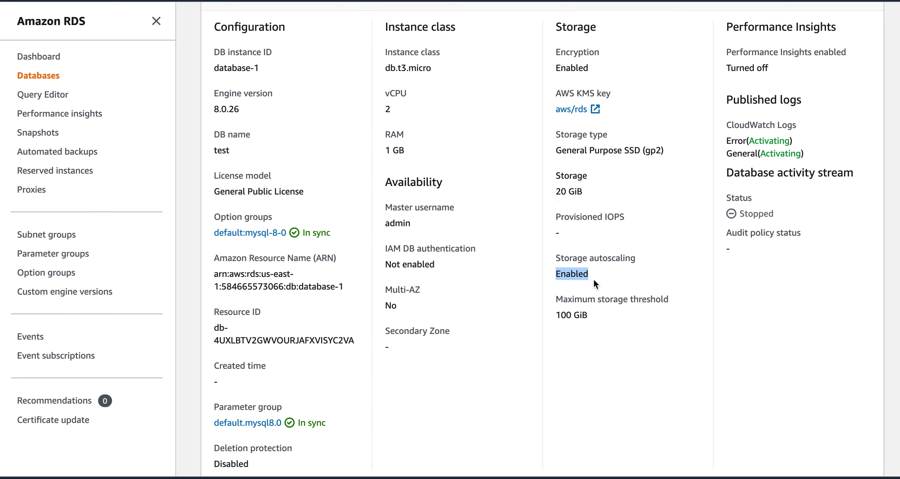
pyautogui.moveTo(590, 316); pyautogui.dragTo(564, 319)
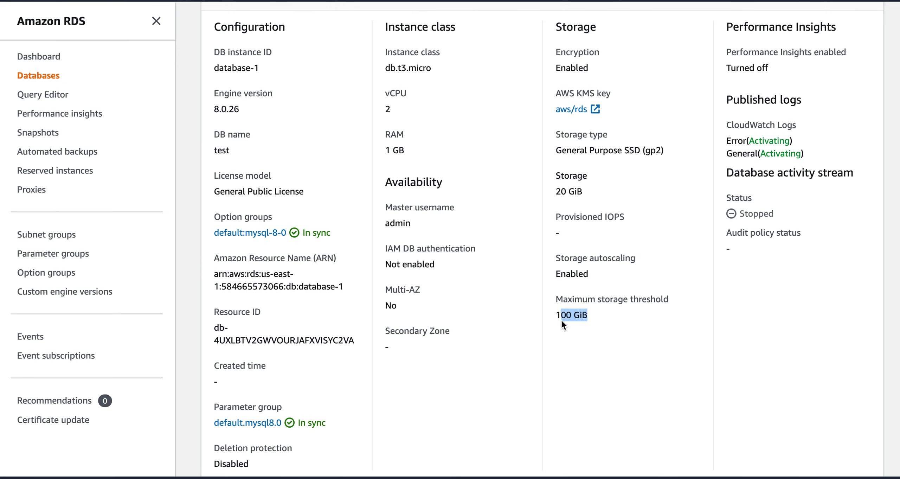
pyautogui.click(586, 352)
pyautogui.scroll(-4, 586, 351)
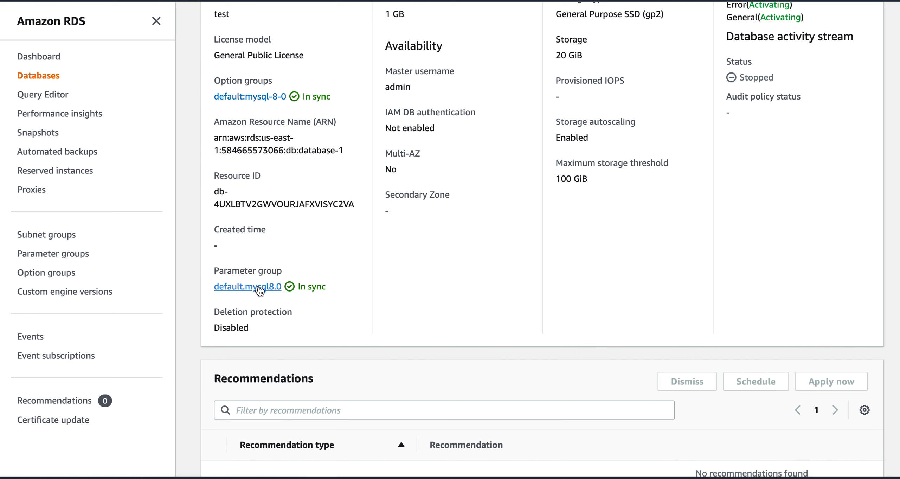
pyautogui.scroll(7, 625, 263)
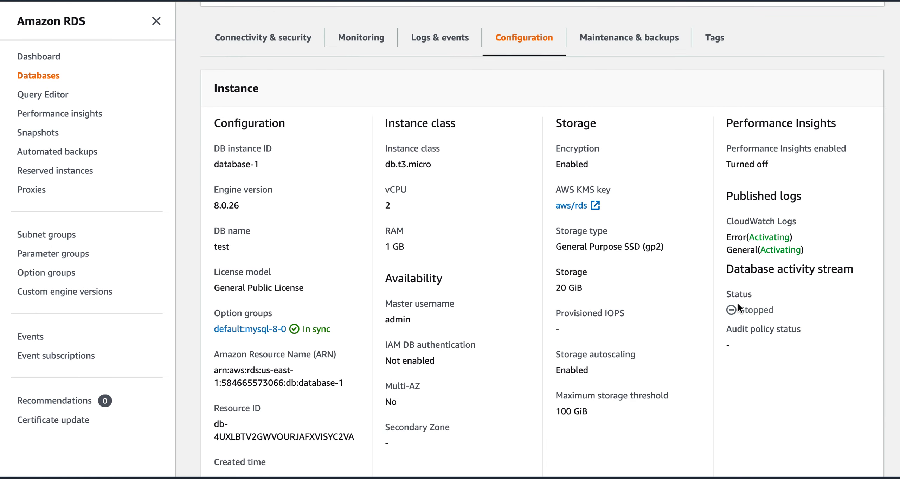
pyautogui.scroll(5, 588, 209)
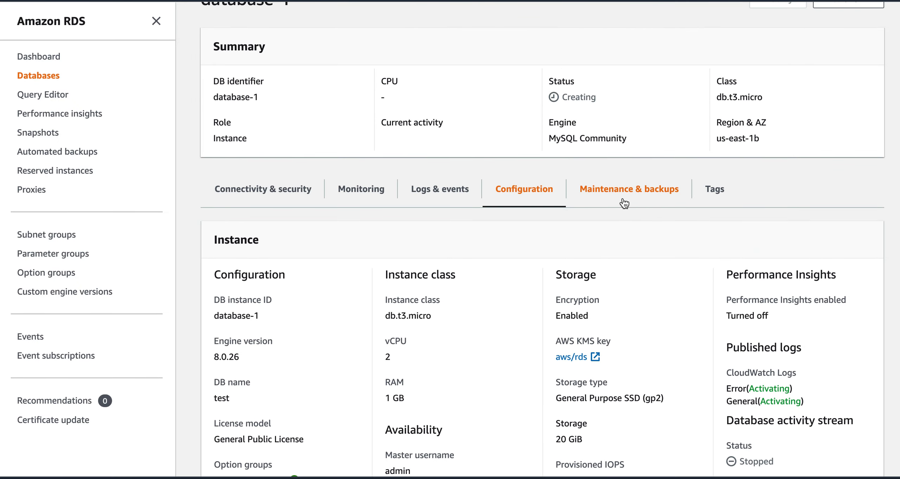
pyautogui.click(623, 200)
pyautogui.scroll(3, 622, 201)
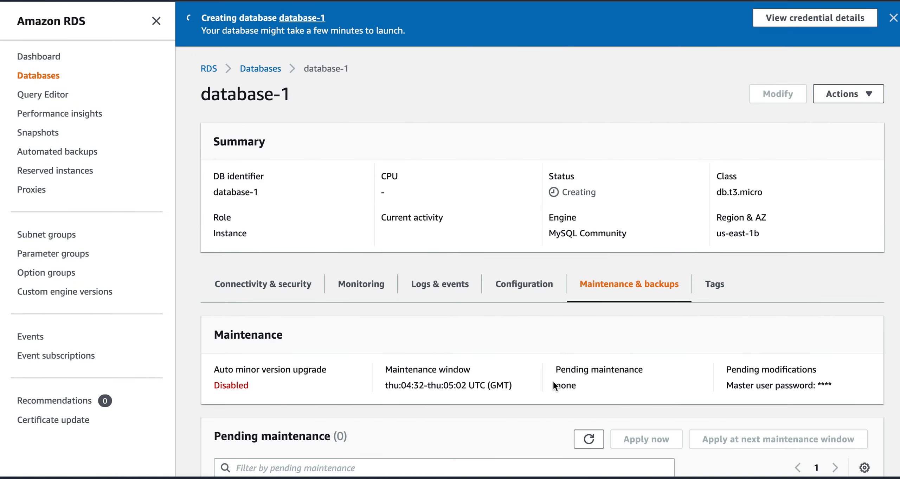
pyautogui.click(260, 65)
pyautogui.click(508, 111)
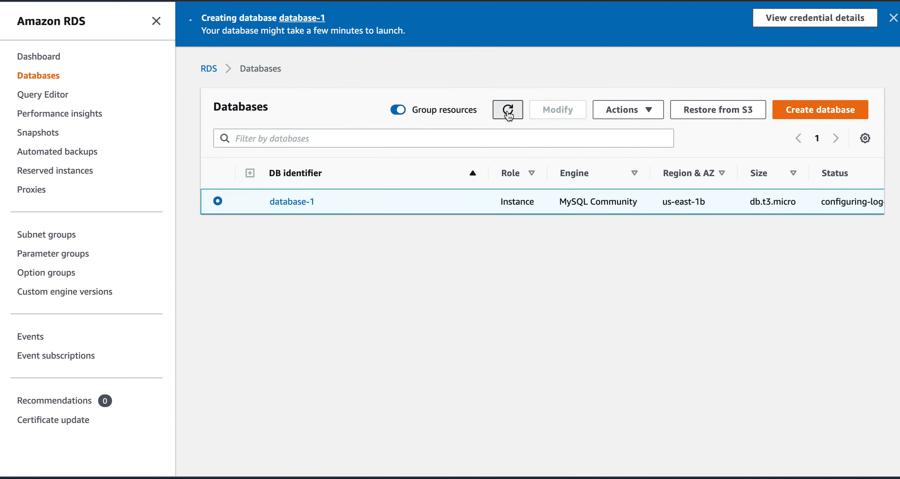
pyautogui.hscroll(3, 669, 203)
pyautogui.hscroll(5, 668, 203)
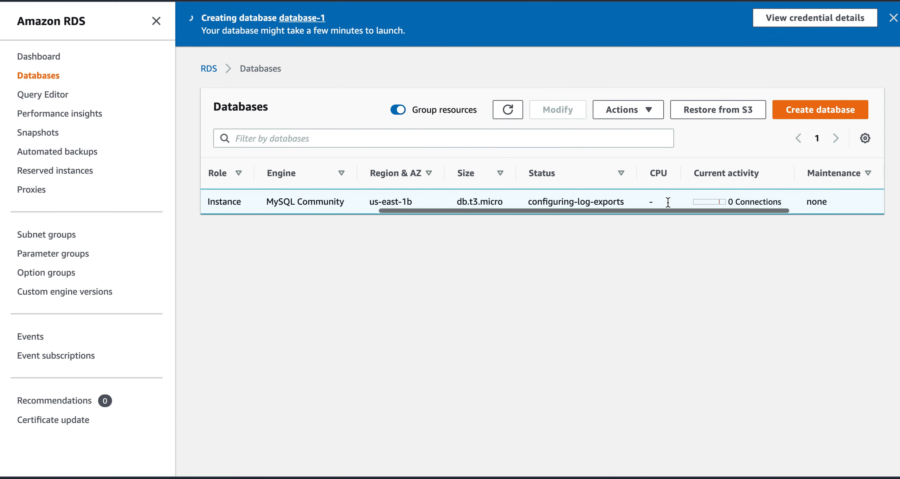
pyautogui.hscroll(-3, 668, 202)
pyautogui.hscroll(-5, 668, 202)
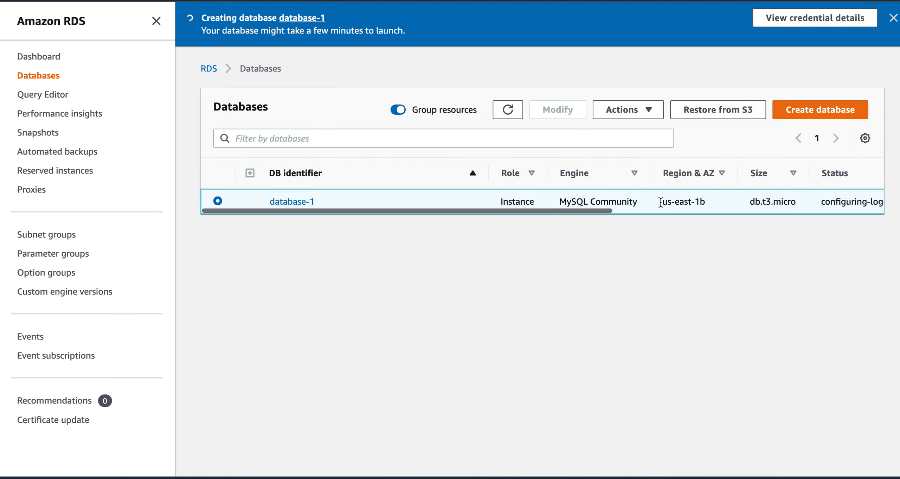
pyautogui.click(297, 202)
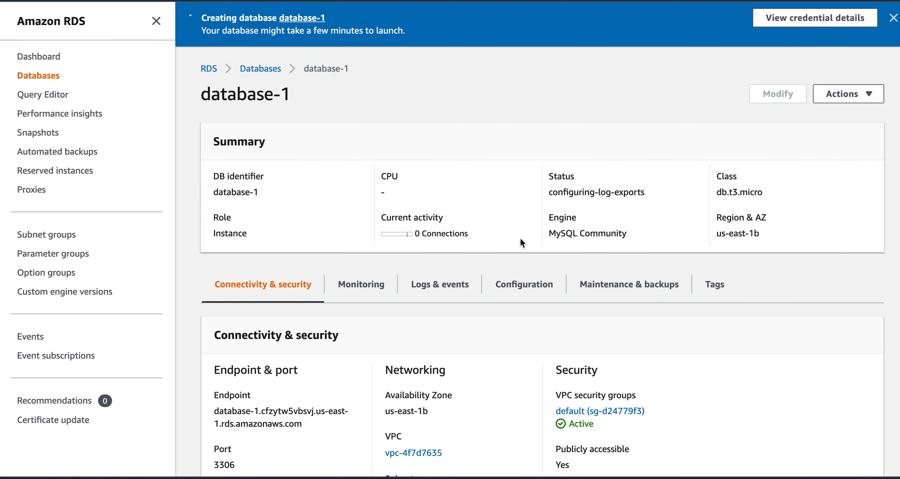
pyautogui.click(640, 292)
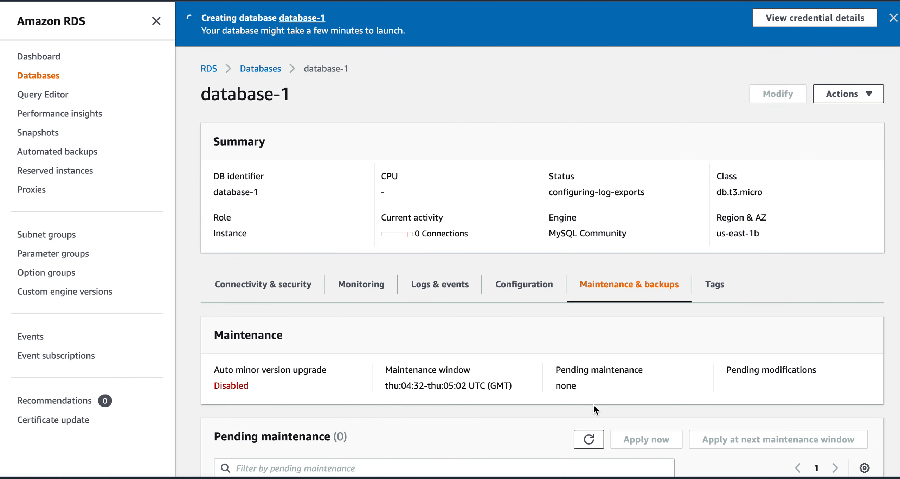
pyautogui.scroll(-4, 594, 404)
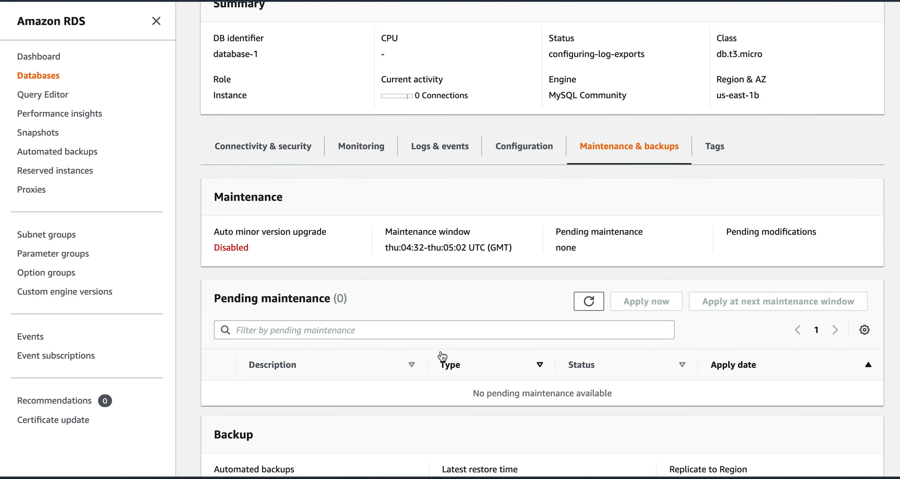
pyautogui.scroll(-4, 440, 356)
pyautogui.moveTo(287, 337); pyautogui.dragTo(225, 336)
pyautogui.click(402, 375)
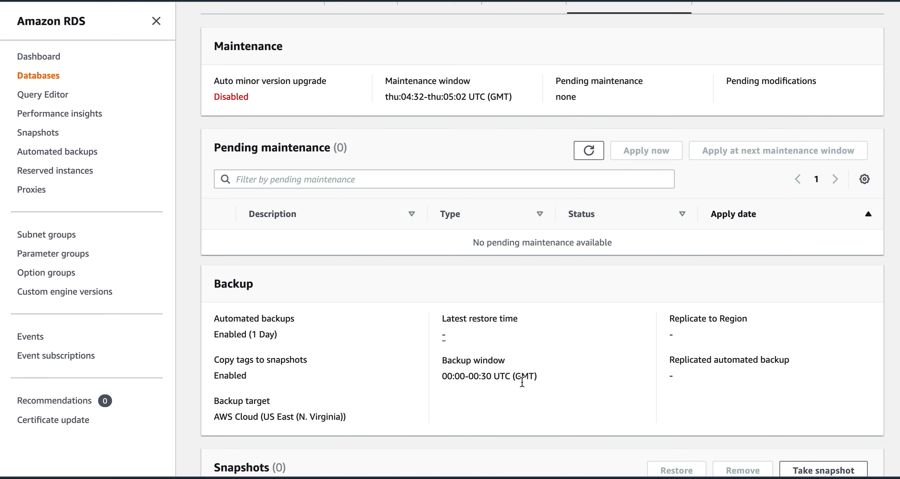
pyautogui.scroll(-2, 536, 380)
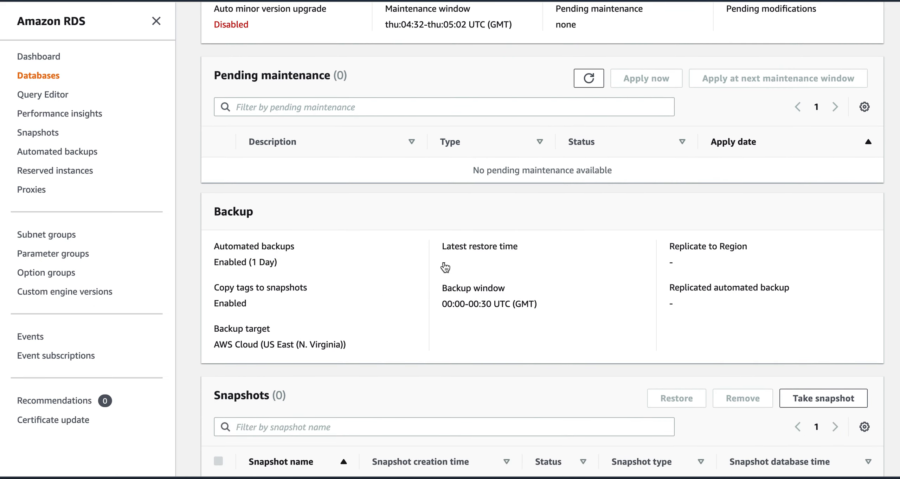
pyautogui.scroll(-2, 587, 319)
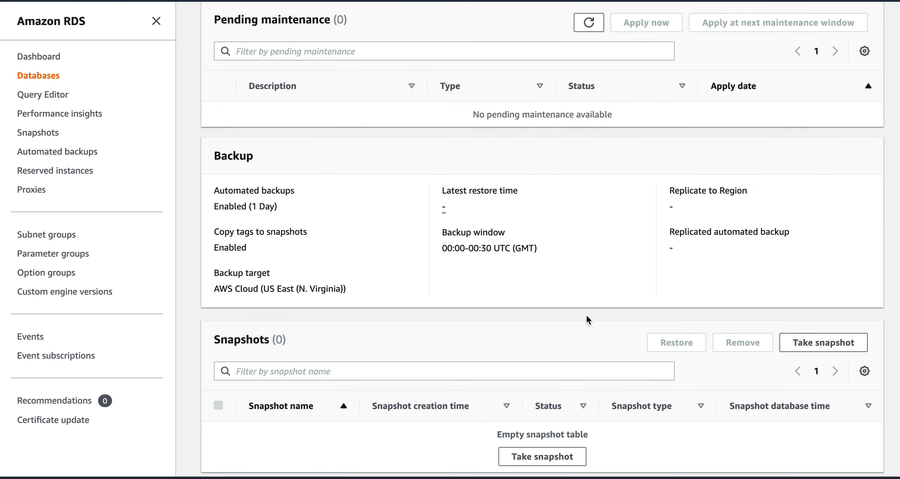
pyautogui.scroll(4, 592, 362)
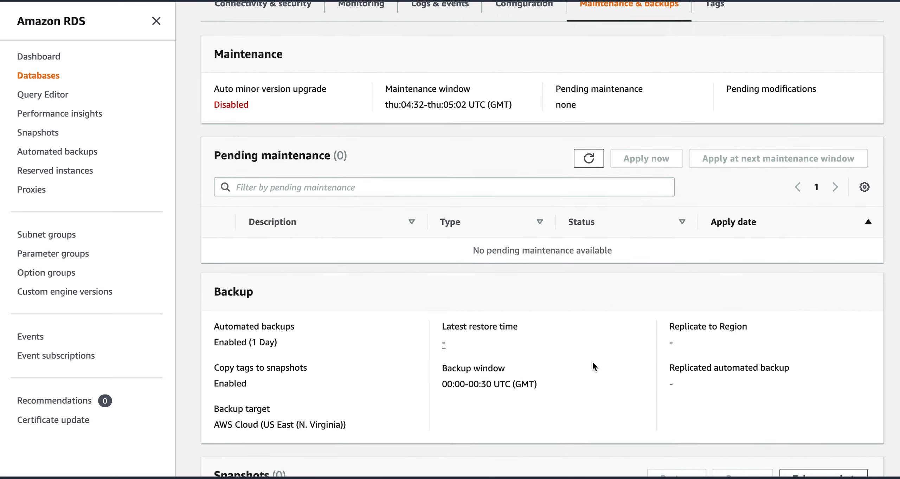
pyautogui.scroll(-4, 592, 366)
pyautogui.scroll(11, 607, 351)
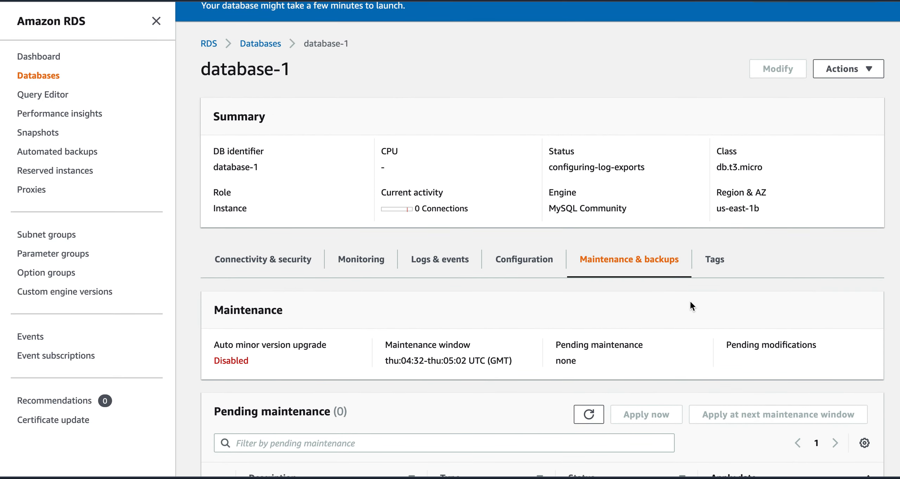
pyautogui.click(716, 260)
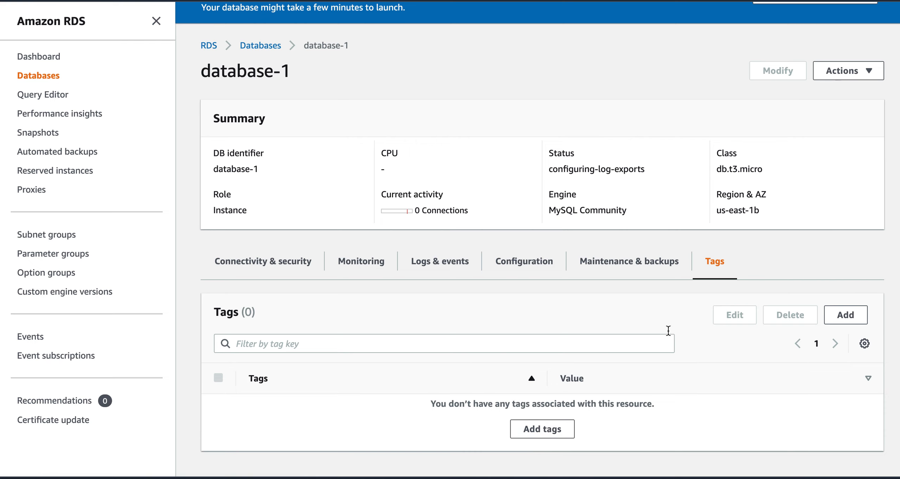
pyautogui.click(619, 270)
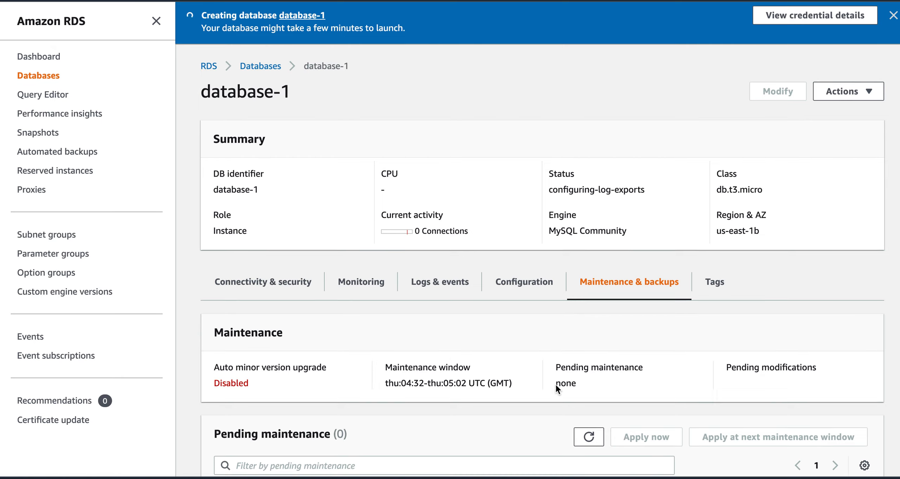
pyautogui.scroll(-6, 556, 383)
pyautogui.scroll(-1, 556, 384)
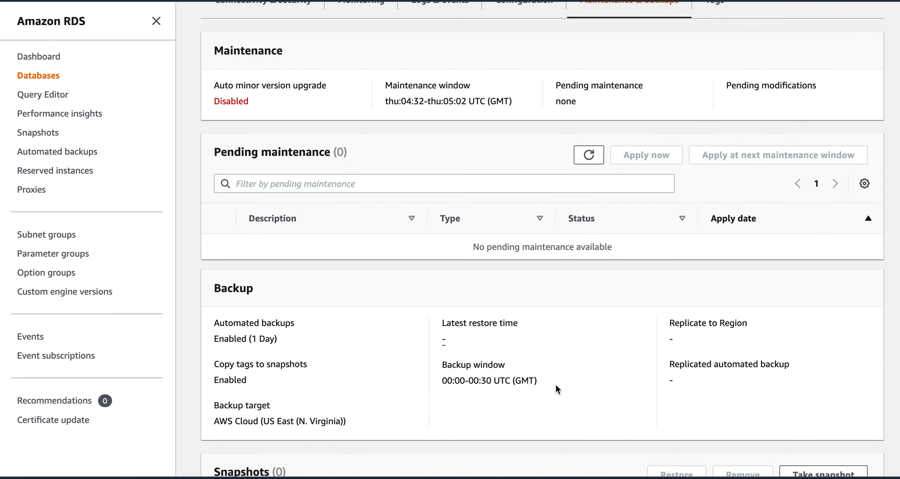
pyautogui.scroll(-4, 555, 384)
pyautogui.scroll(-1, 557, 387)
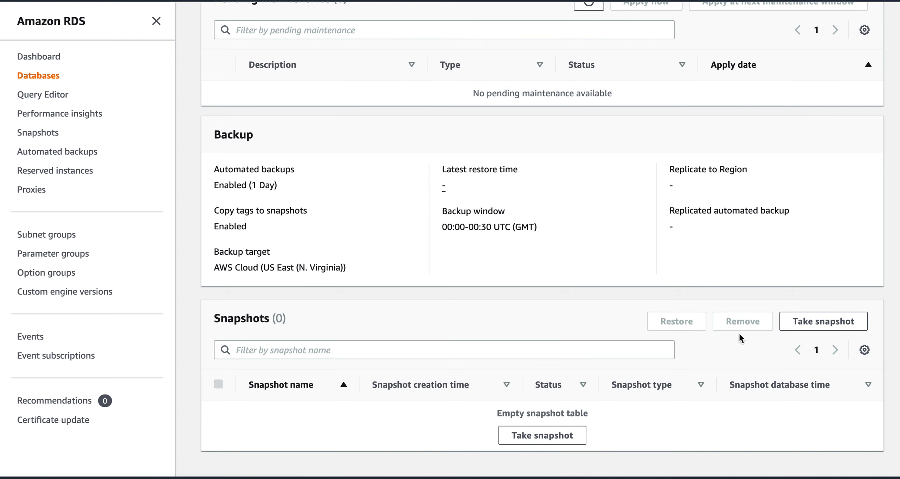
pyautogui.scroll(3, 606, 326)
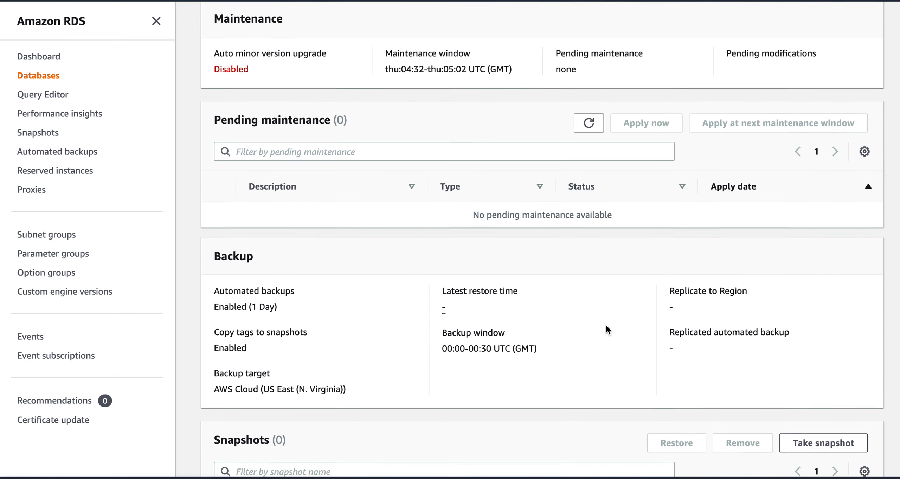
pyautogui.scroll(4, 606, 327)
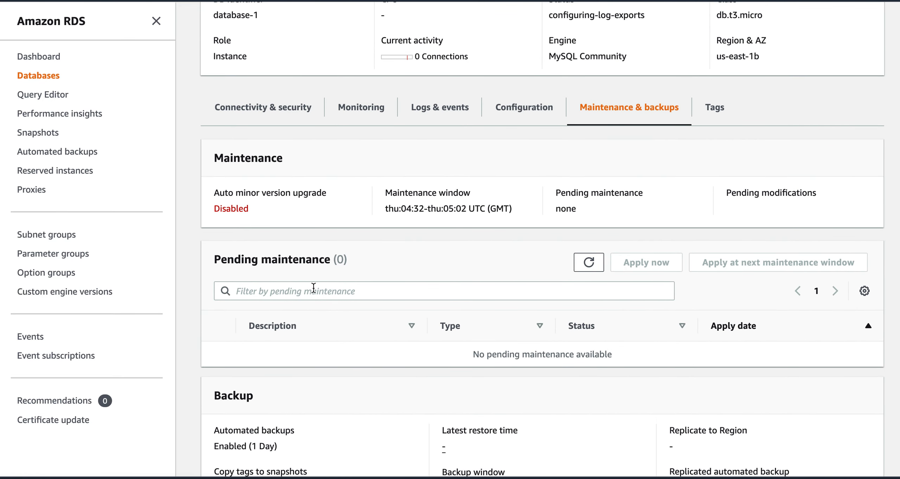
pyautogui.moveTo(213, 258)
pyautogui.mouseDown()
pyautogui.moveTo(366, 260)
pyautogui.moveTo(217, 263)
pyautogui.mouseUp()
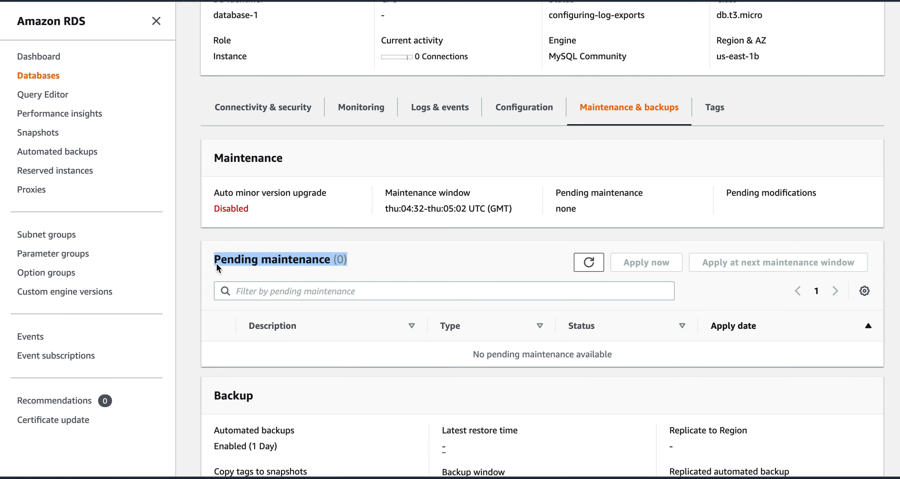
pyautogui.click(455, 261)
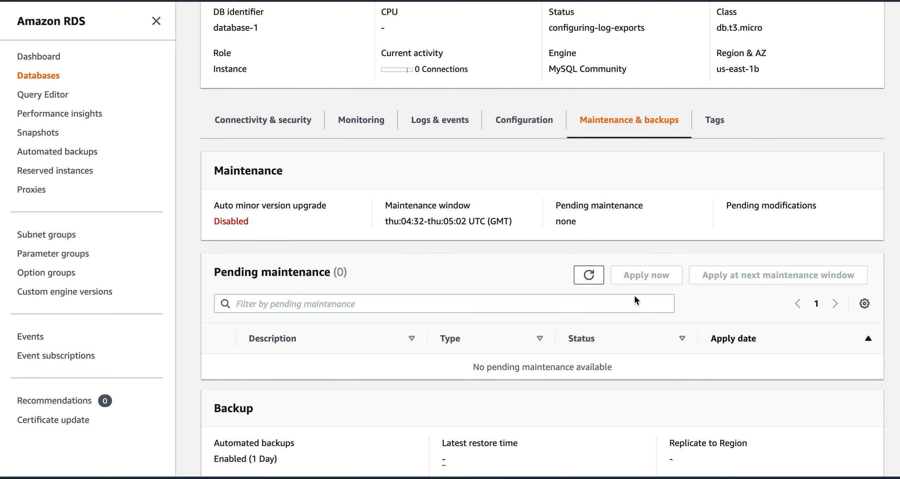
pyautogui.scroll(5, 635, 294)
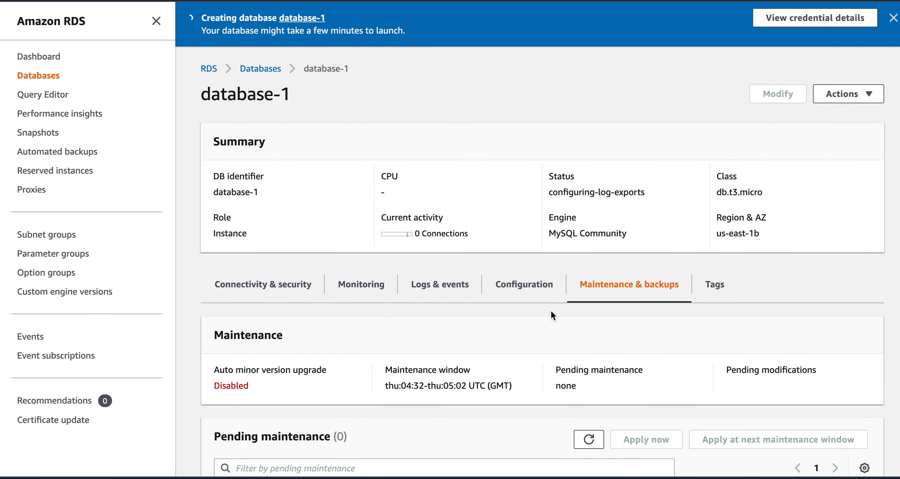
# Step: Look over database-1's instance configuration details
pyautogui.click(525, 298)
pyautogui.scroll(-4, 496, 385)
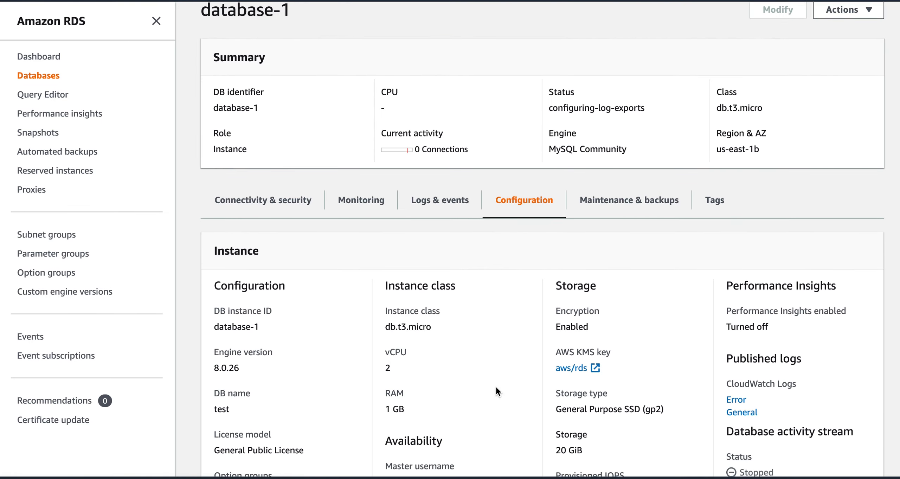
pyautogui.scroll(-4, 496, 386)
pyautogui.scroll(5, 495, 385)
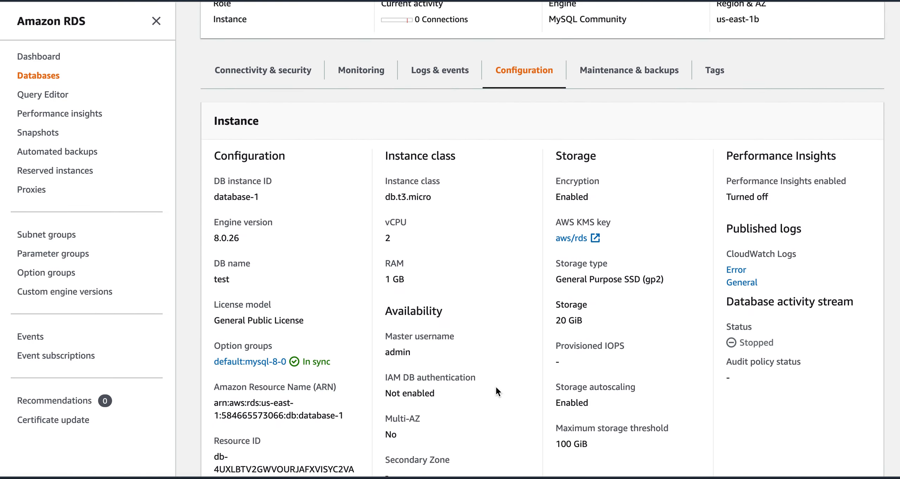
pyautogui.scroll(2, 496, 386)
# Step: Check the endpoint hostname under Connectivity & security, then view Logs & events
pyautogui.click(306, 291)
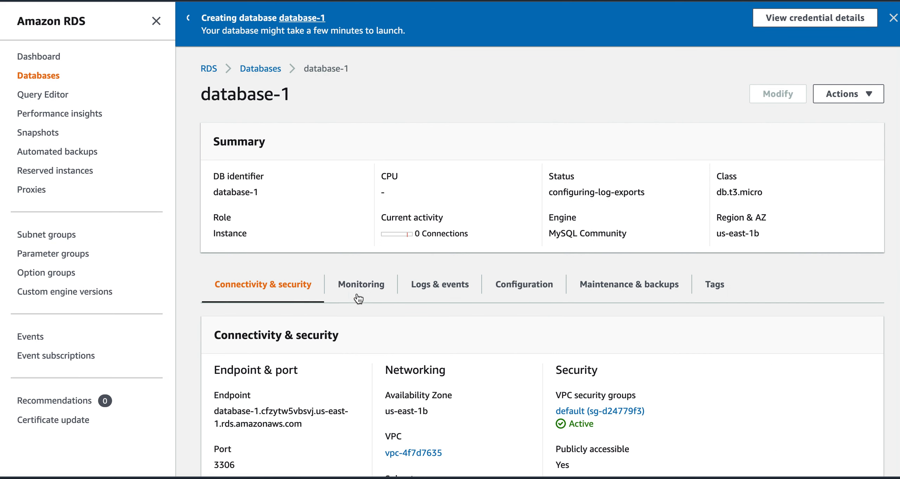
pyautogui.scroll(-4, 522, 329)
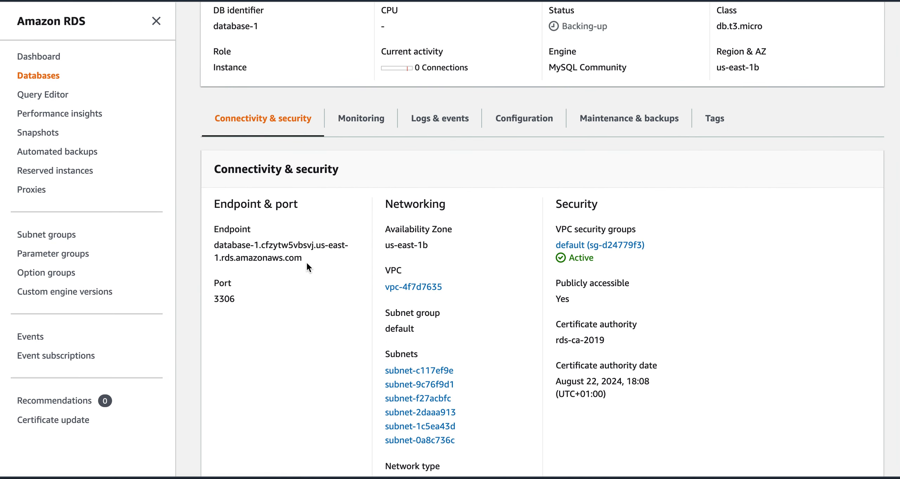
pyautogui.moveTo(303, 259); pyautogui.dragTo(213, 247)
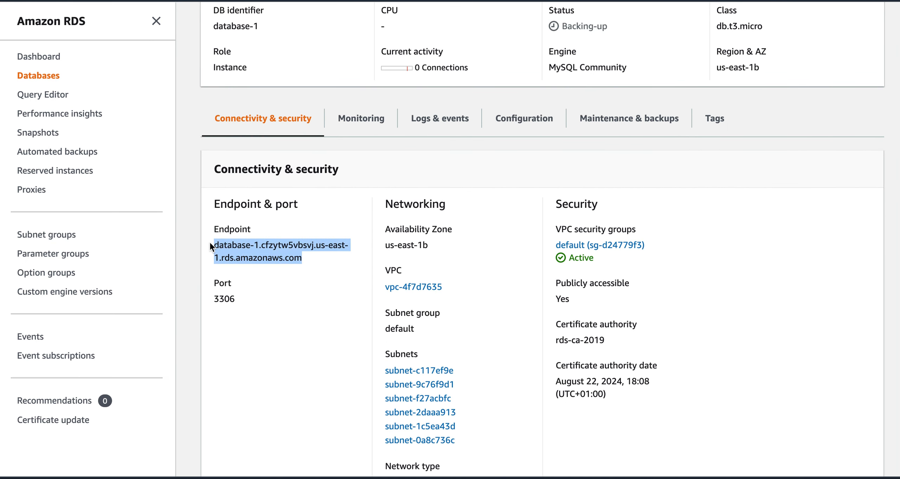
pyautogui.click(252, 258)
pyautogui.scroll(5, 496, 270)
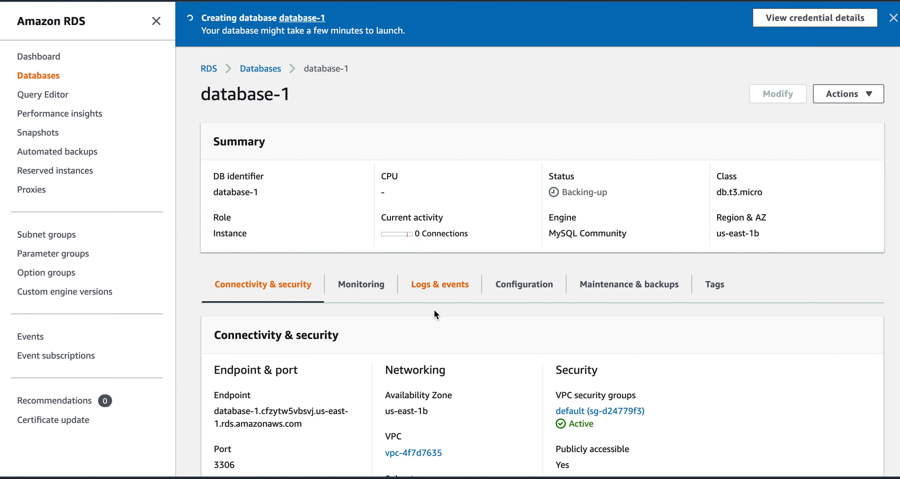
pyautogui.click(436, 288)
# Step: View pages 2 and 3 of database-1's recent events
pyautogui.scroll(-8, 537, 373)
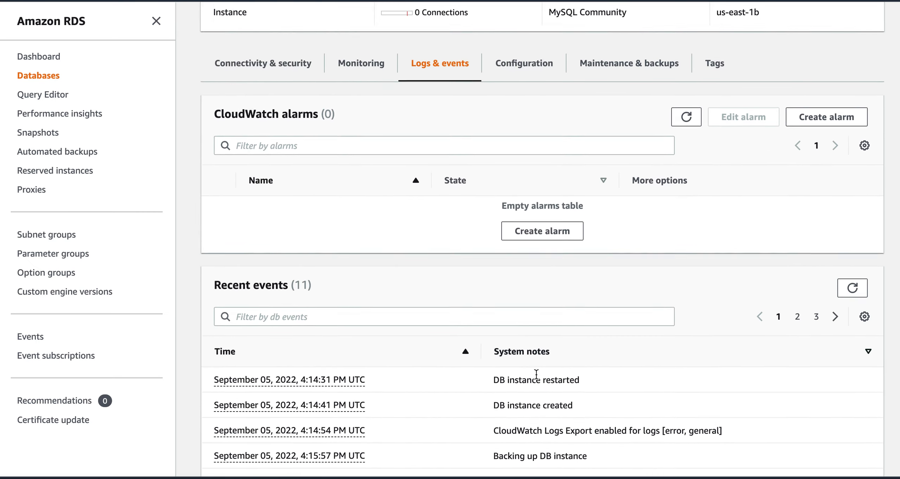
pyautogui.click(798, 216)
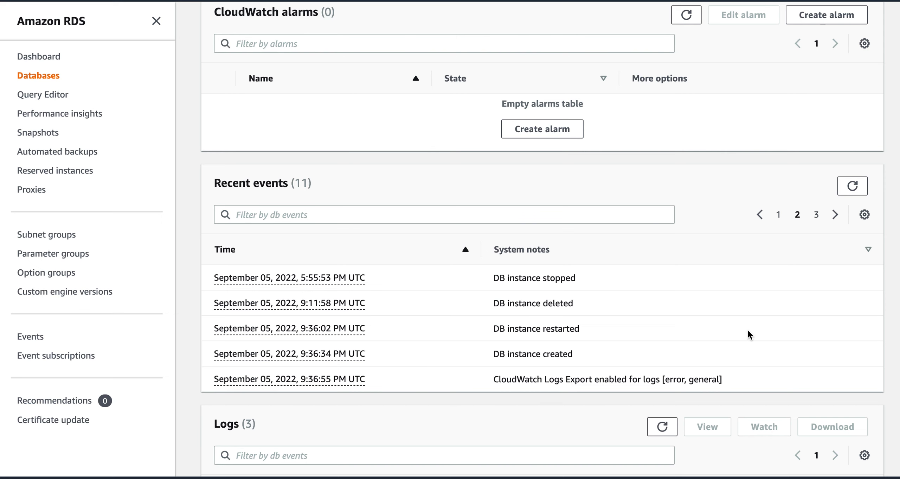
pyautogui.click(817, 216)
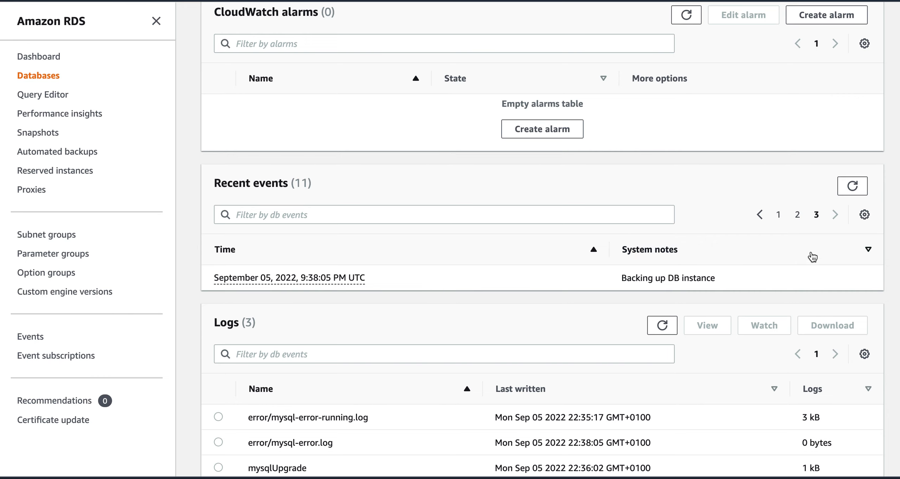
pyautogui.scroll(7, 610, 309)
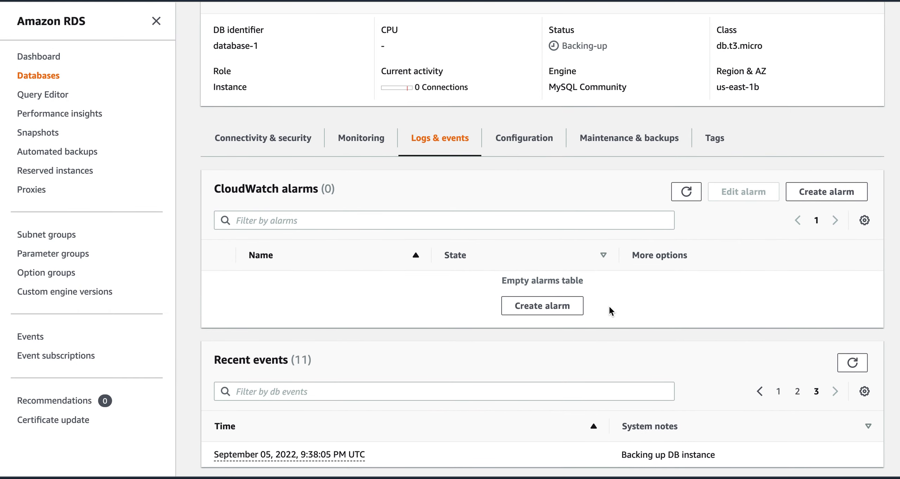
pyautogui.scroll(2, 609, 309)
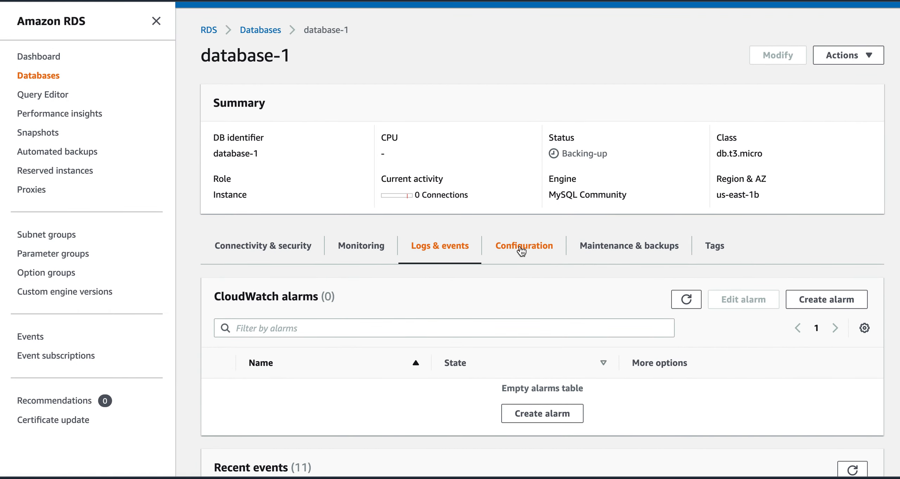
# Step: Revisit event pages 2 and 3, then select the error/mysql-error-running.log file
pyautogui.scroll(-5, 666, 357)
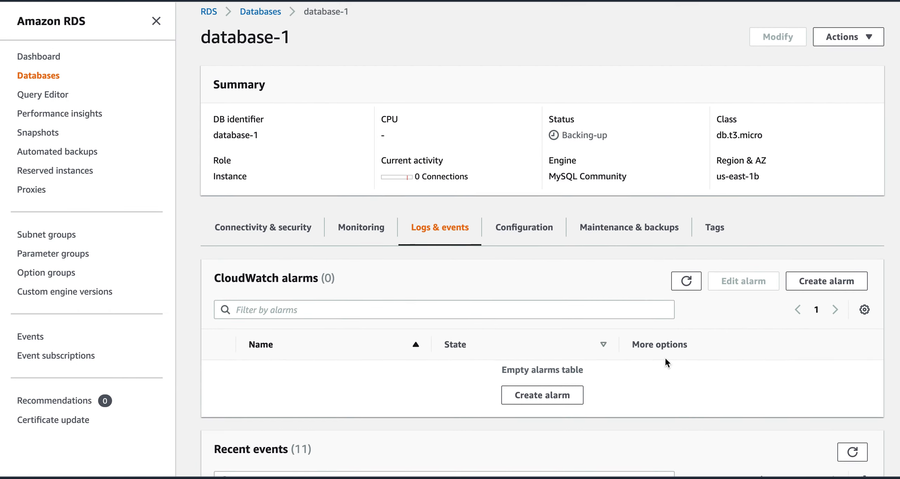
pyautogui.click(798, 300)
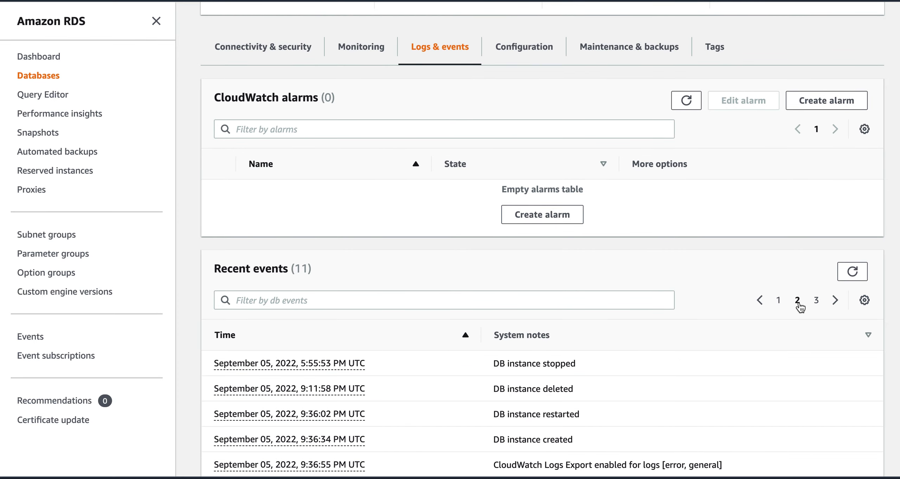
pyautogui.scroll(-2, 660, 401)
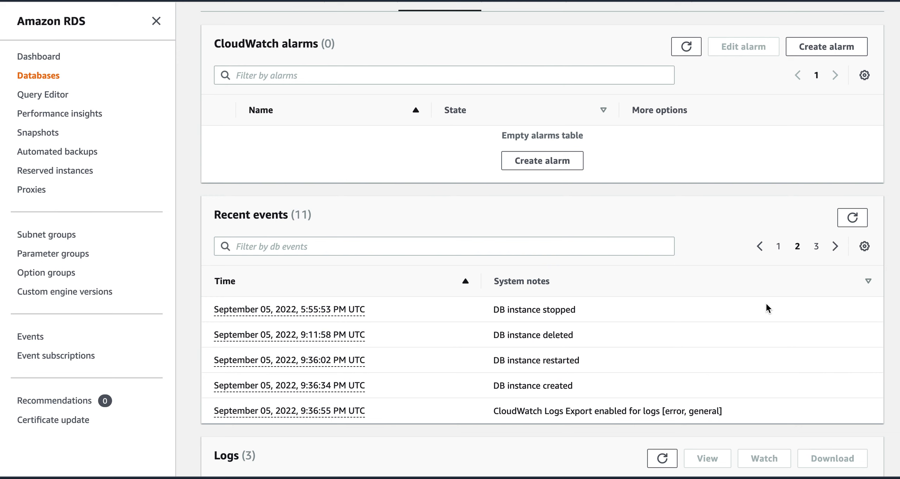
pyautogui.click(817, 247)
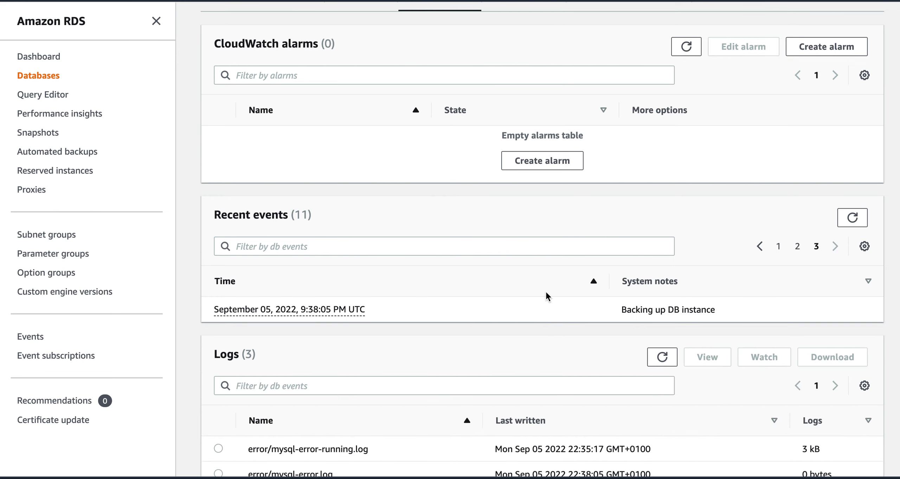
pyautogui.scroll(-3, 477, 318)
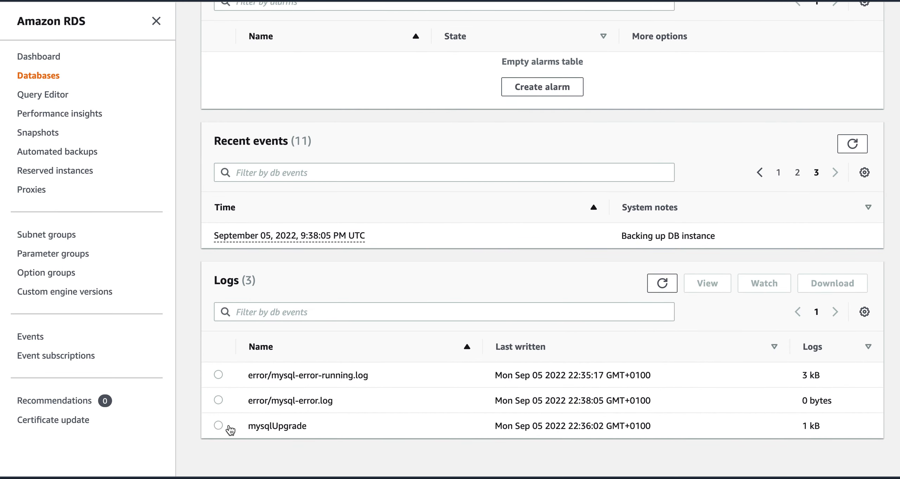
pyautogui.click(218, 374)
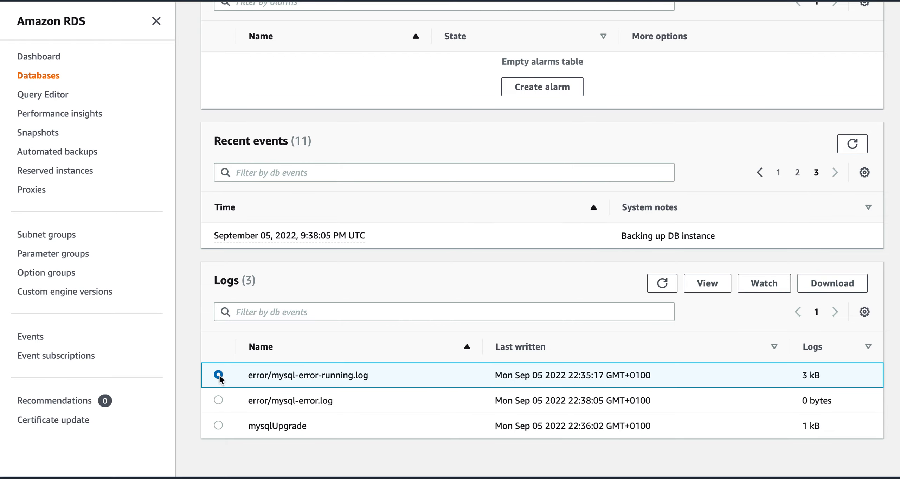
# Step: Read through the error/mysql-error-running.log contents and close the viewer
pyautogui.click(707, 283)
pyautogui.scroll(-5, 753, 352)
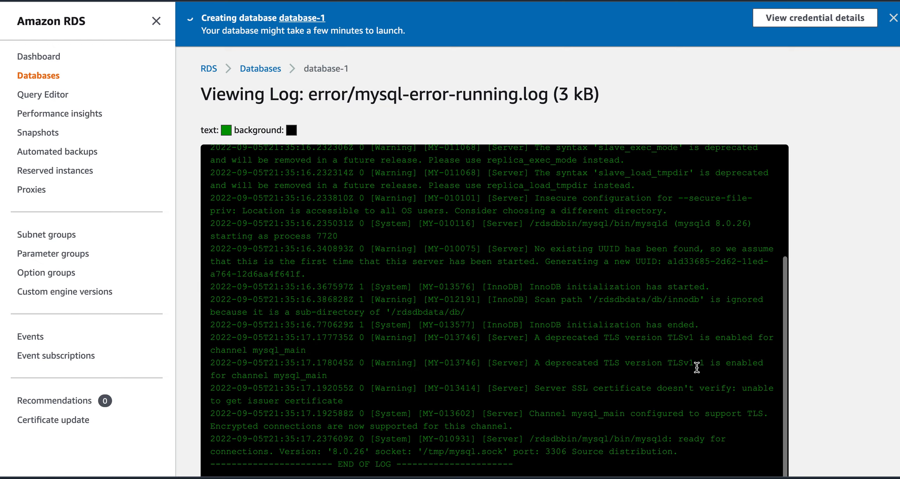
pyautogui.scroll(-2, 697, 367)
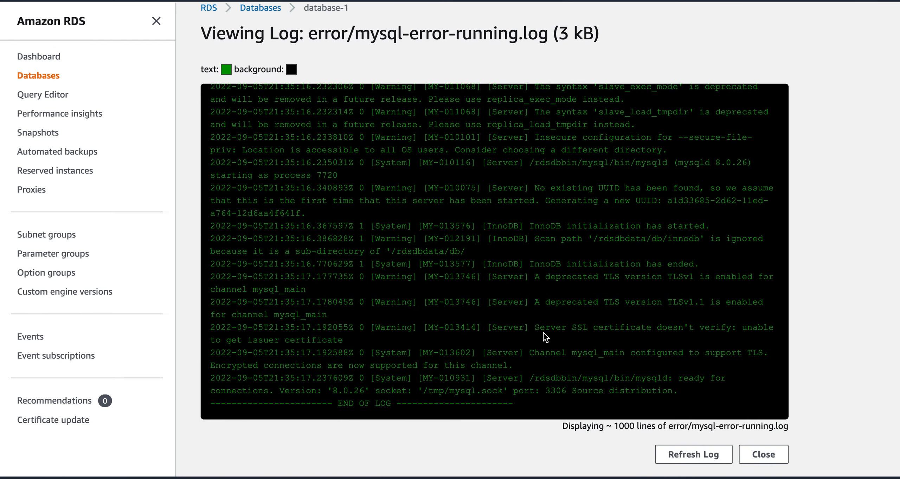
pyautogui.scroll(4, 549, 316)
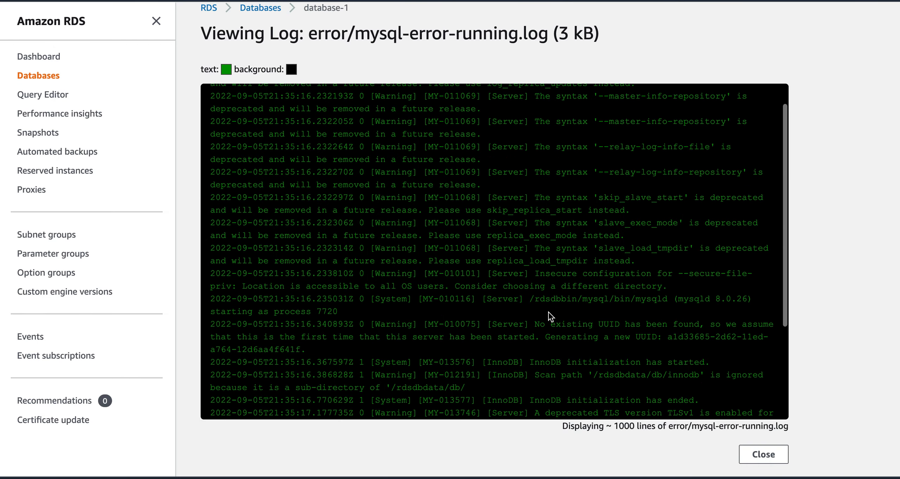
pyautogui.scroll(3, 548, 316)
pyautogui.scroll(-6, 549, 316)
pyautogui.scroll(-2, 549, 315)
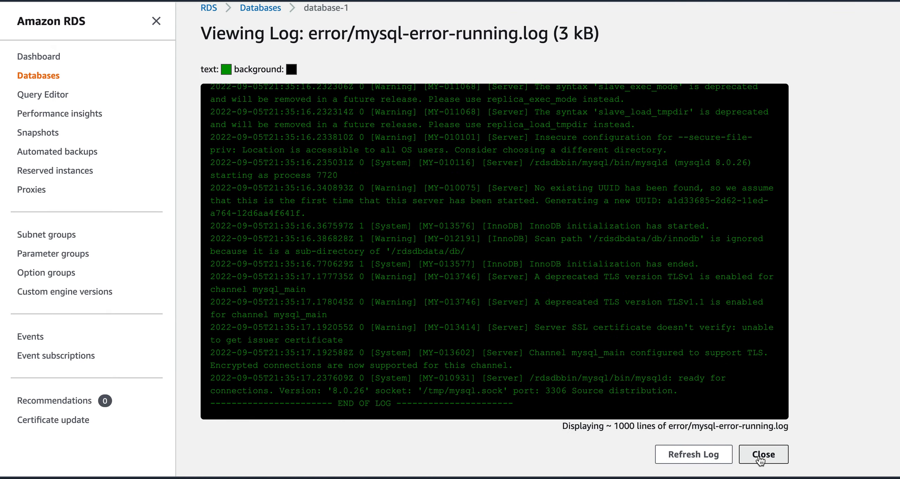
pyautogui.click(760, 458)
# Step: Select the mysqlUpgrade log, view its contents, and close it
pyautogui.scroll(-8, 495, 349)
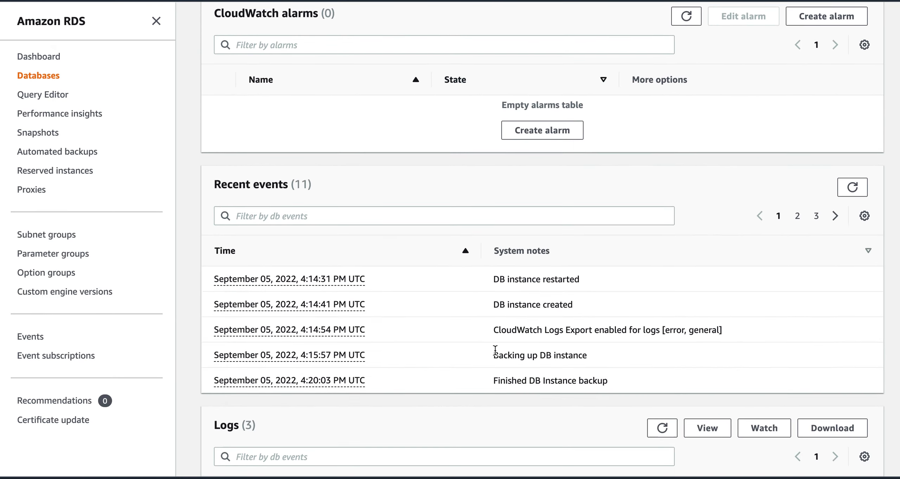
pyautogui.scroll(-4, 312, 374)
pyautogui.click(218, 426)
pyautogui.click(714, 284)
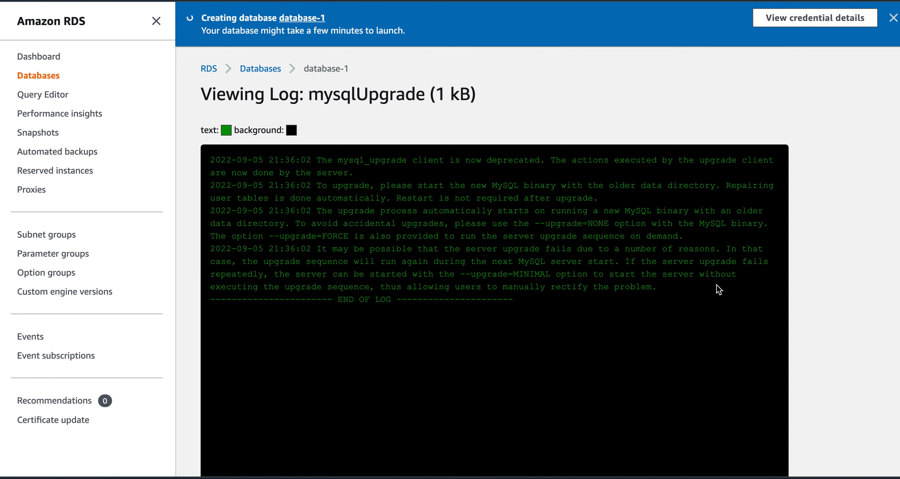
pyautogui.scroll(-2, 635, 245)
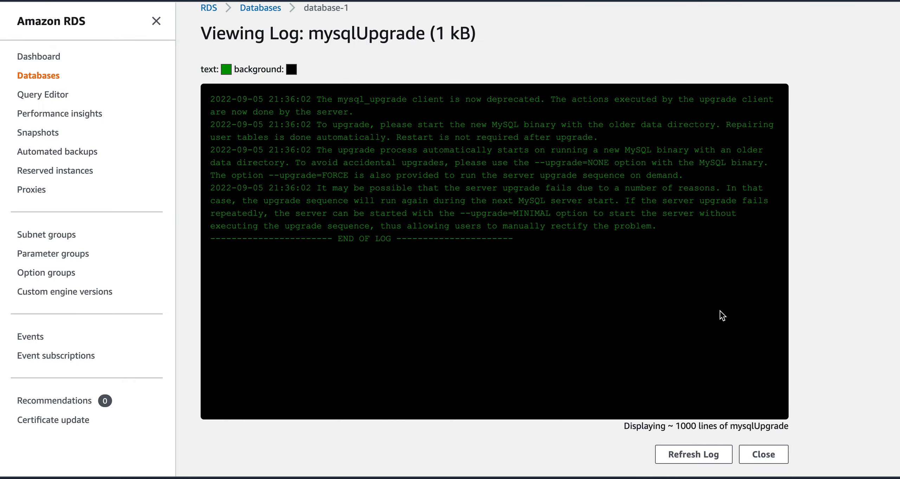
pyautogui.click(756, 458)
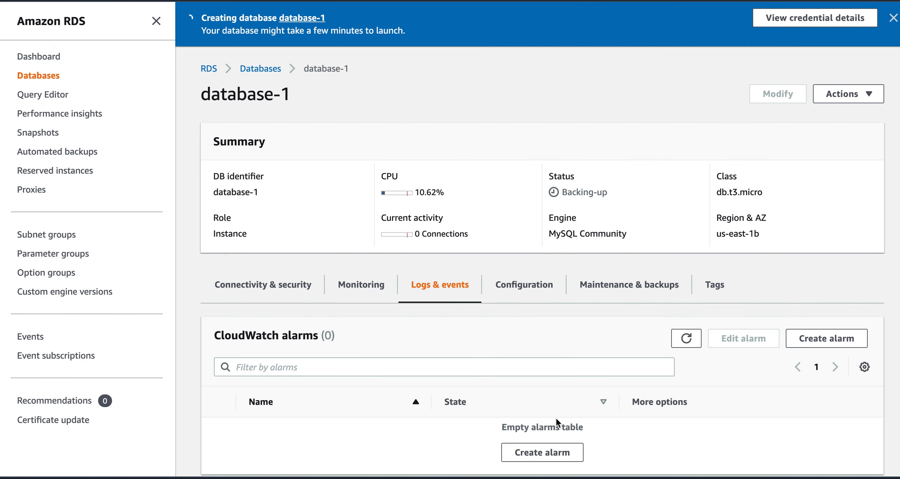
# Step: Look over database-1's Configuration tab details
pyautogui.scroll(-12, 555, 416)
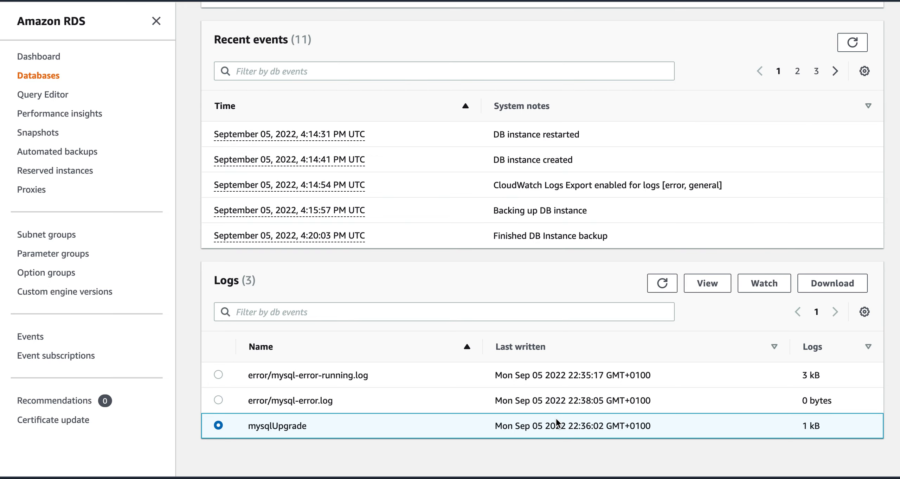
pyautogui.scroll(9, 556, 420)
pyautogui.scroll(3, 558, 422)
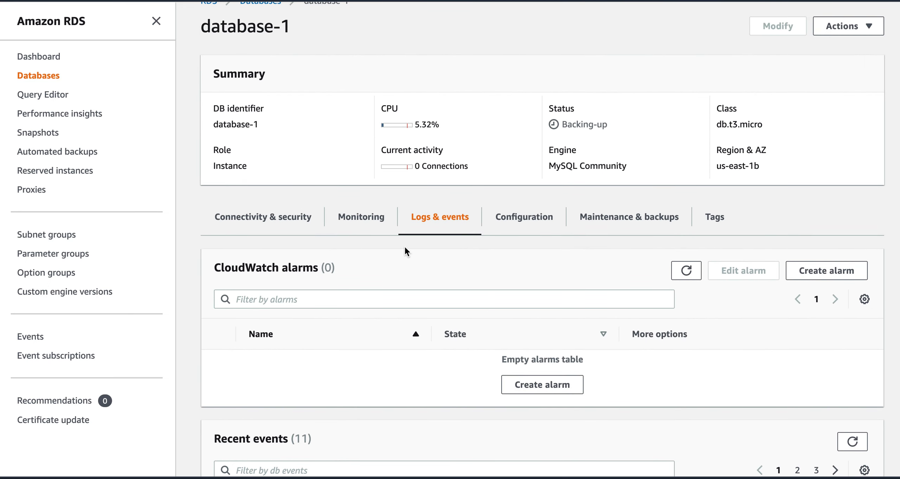
pyautogui.click(530, 227)
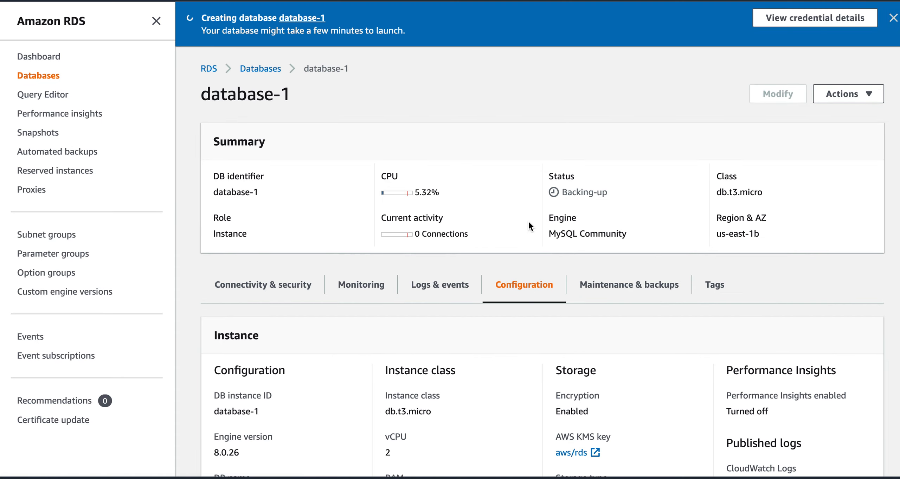
pyautogui.scroll(-4, 526, 378)
pyautogui.scroll(-2, 526, 379)
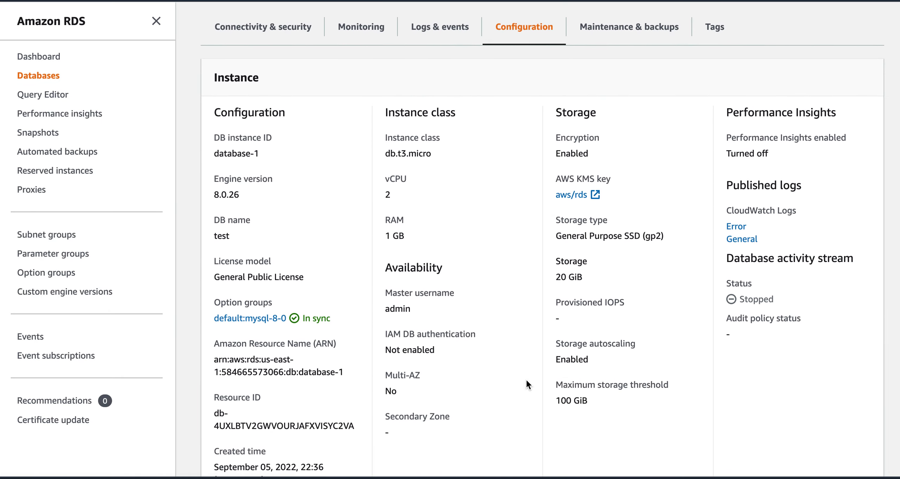
pyautogui.scroll(5, 526, 378)
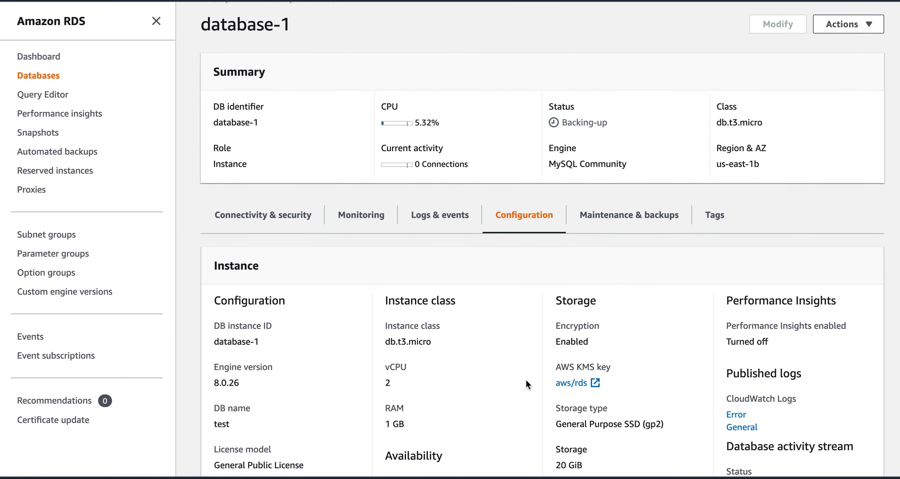
# Step: Show database-1's Connectivity & security details down to the Security section
pyautogui.click(243, 217)
pyautogui.scroll(2, 263, 214)
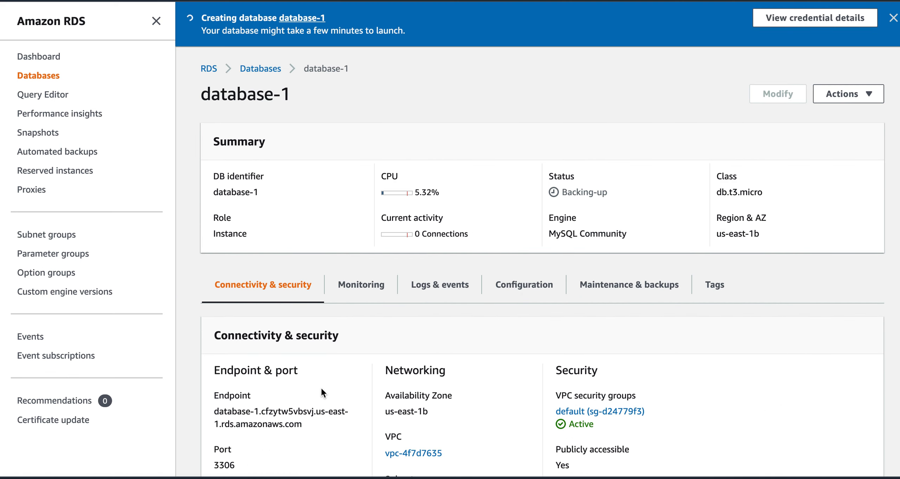
pyautogui.scroll(-3, 505, 415)
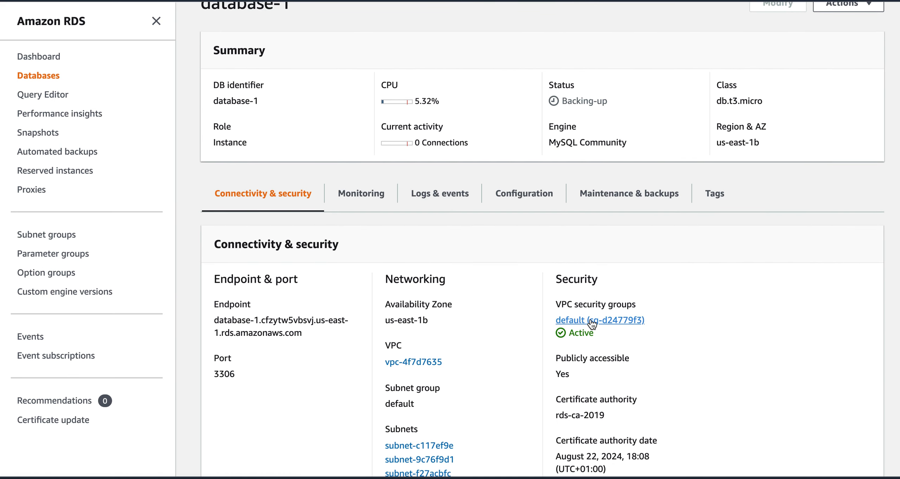
# Step: Inspect security group sg-d24779f3's inbound rules without saving, then search services for rds
pyautogui.click(592, 321)
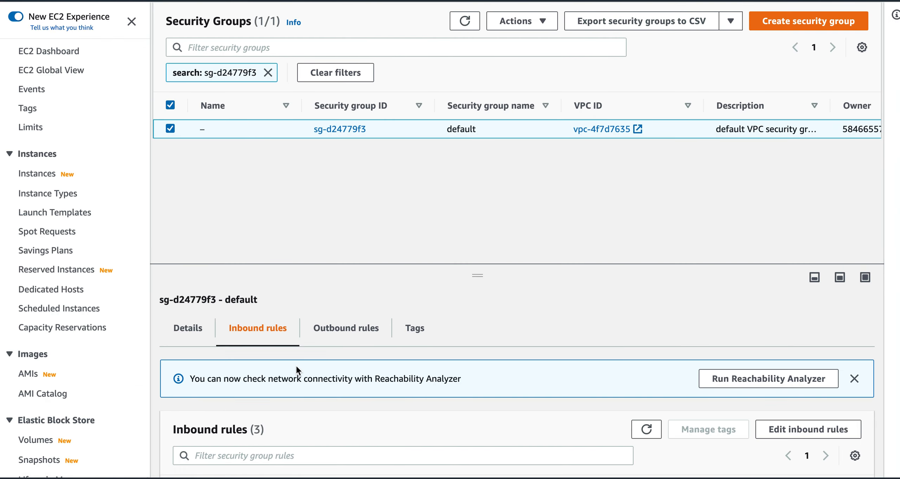
pyautogui.click(808, 430)
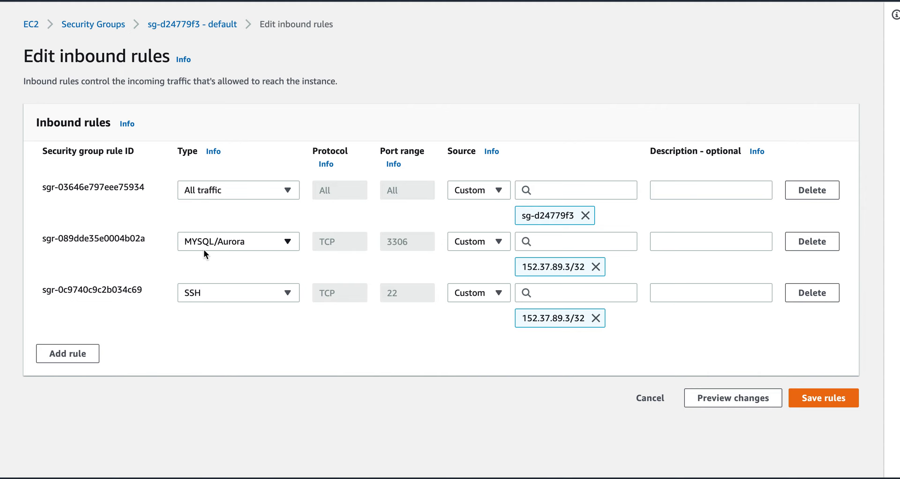
pyautogui.click(651, 399)
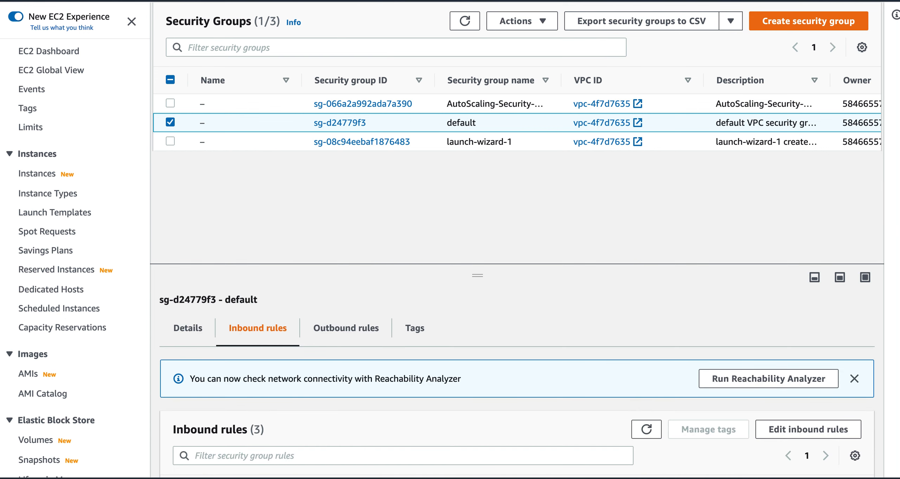
pyautogui.write('rds')
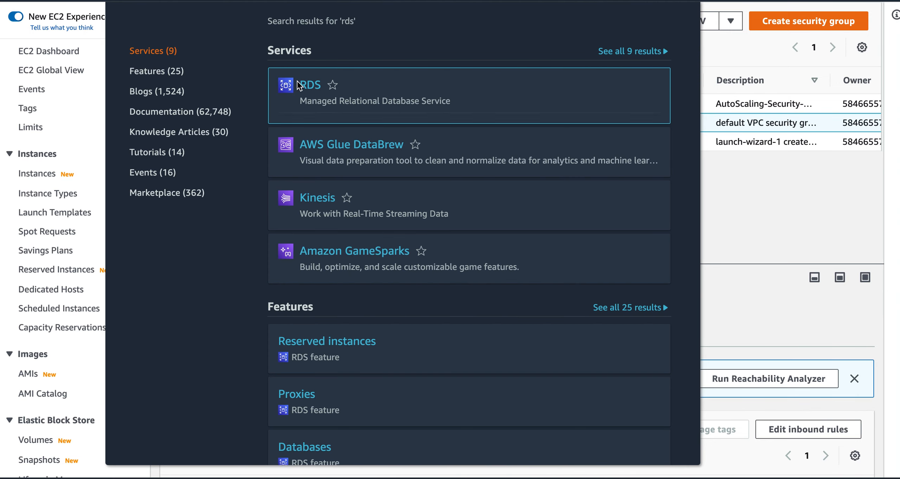
# Step: Go to RDS DB Instances and select database-1
pyautogui.click(311, 85)
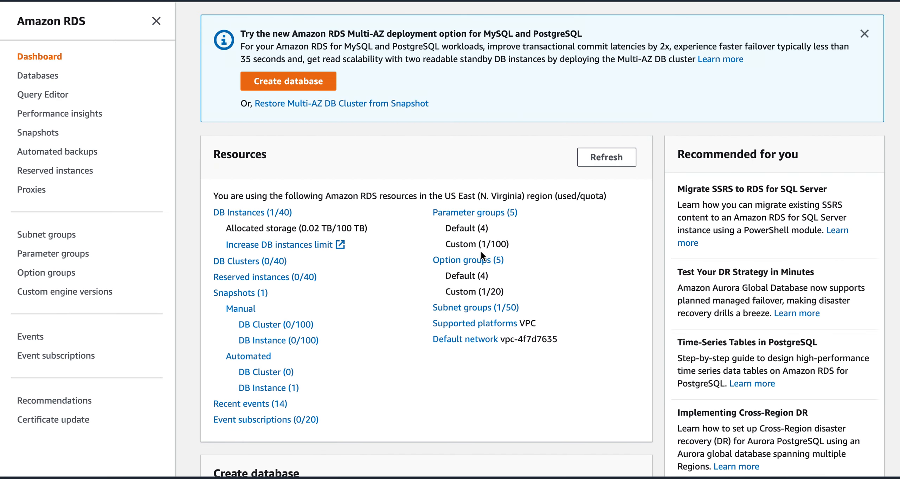
pyautogui.click(256, 214)
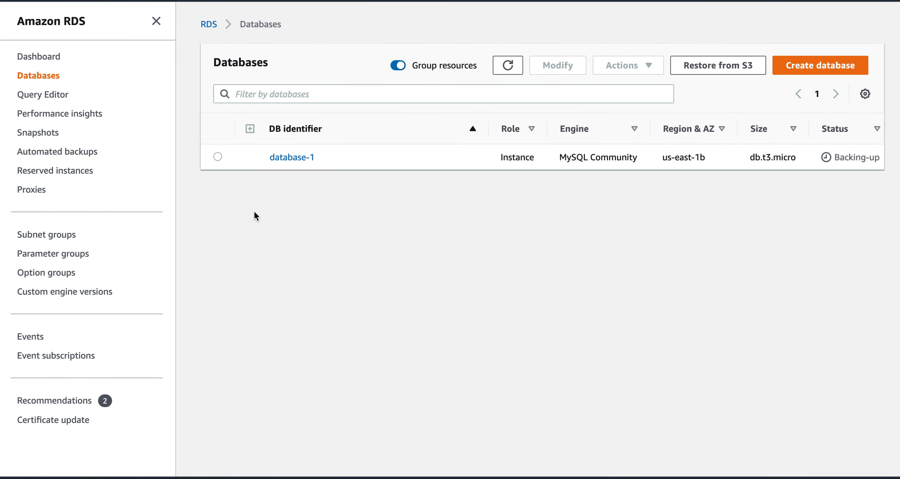
pyautogui.click(217, 157)
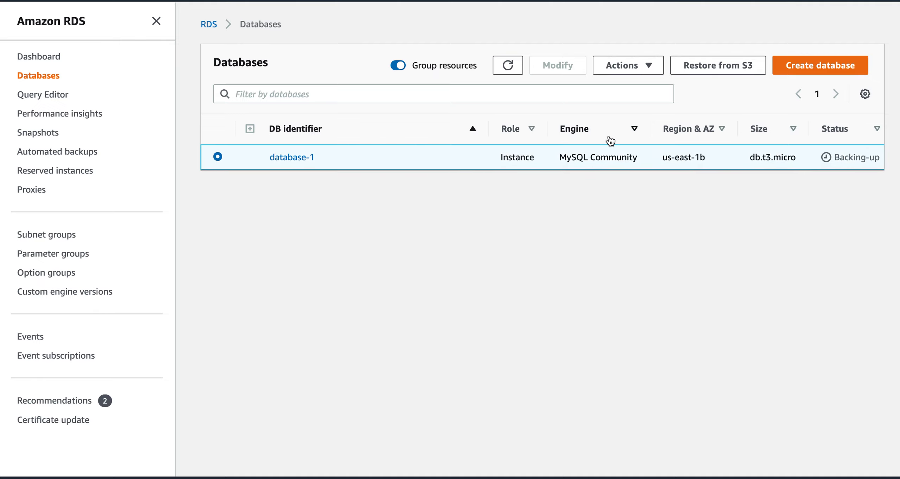
pyautogui.hscroll(5, 662, 155)
pyautogui.hscroll(-5, 663, 155)
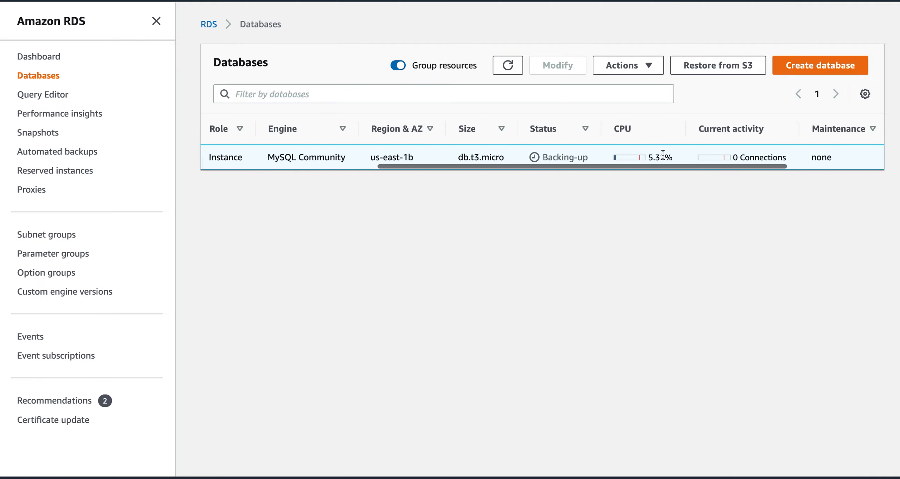
# Step: Open and dismiss database-1's Actions menu twice, then go to Parameter groups
pyautogui.click(639, 69)
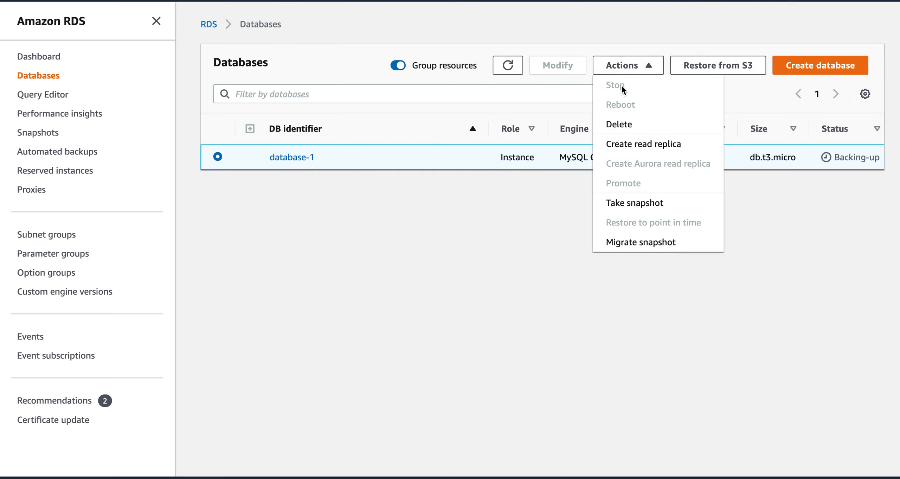
pyautogui.click(491, 216)
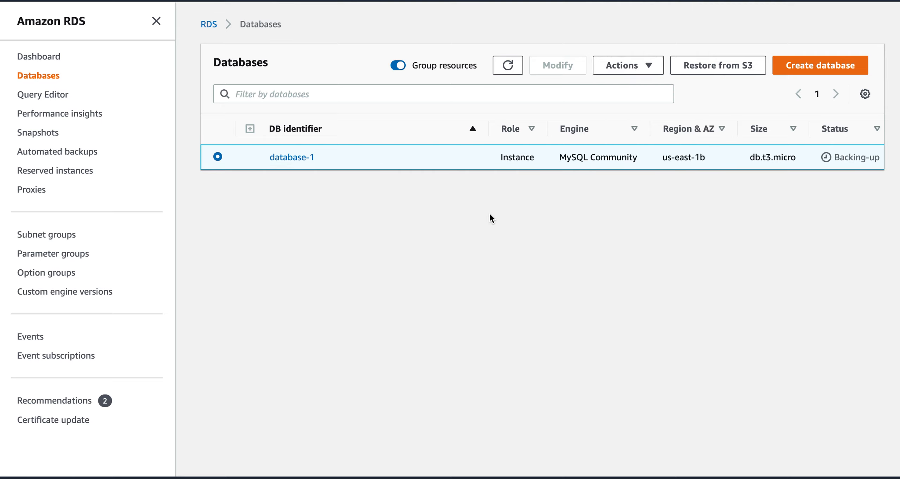
pyautogui.click(635, 66)
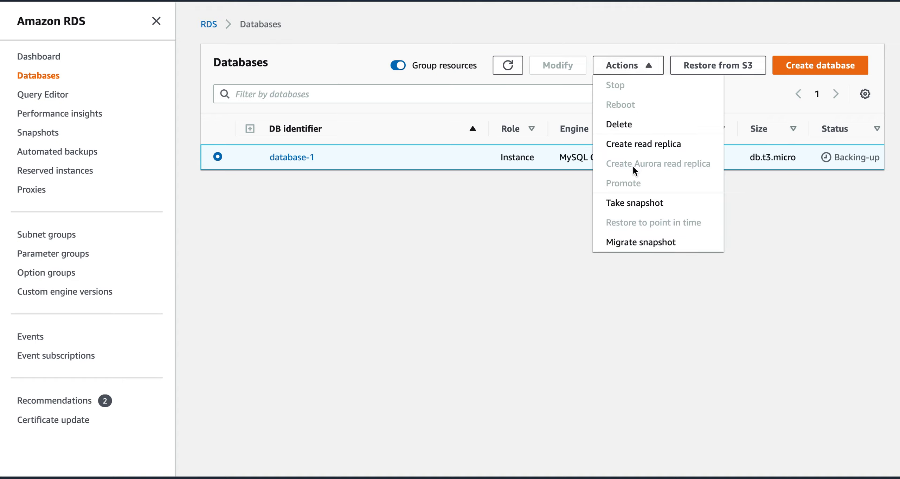
pyautogui.click(489, 195)
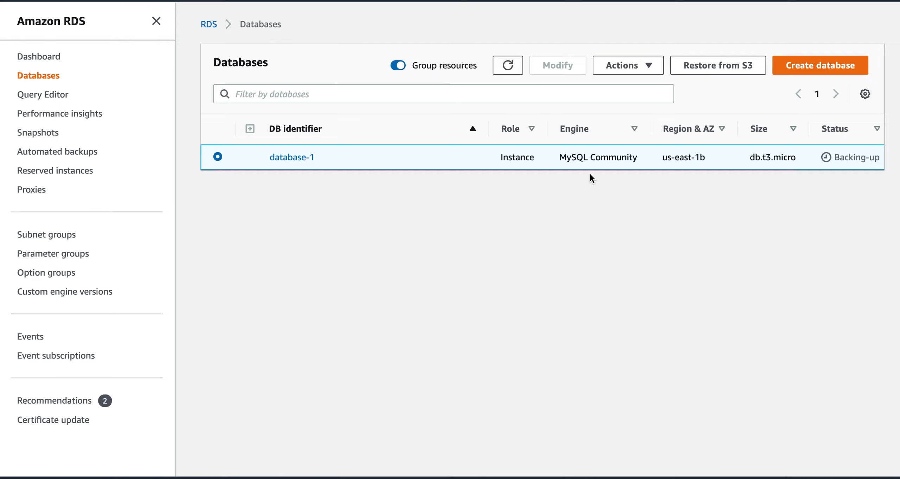
pyautogui.click(80, 259)
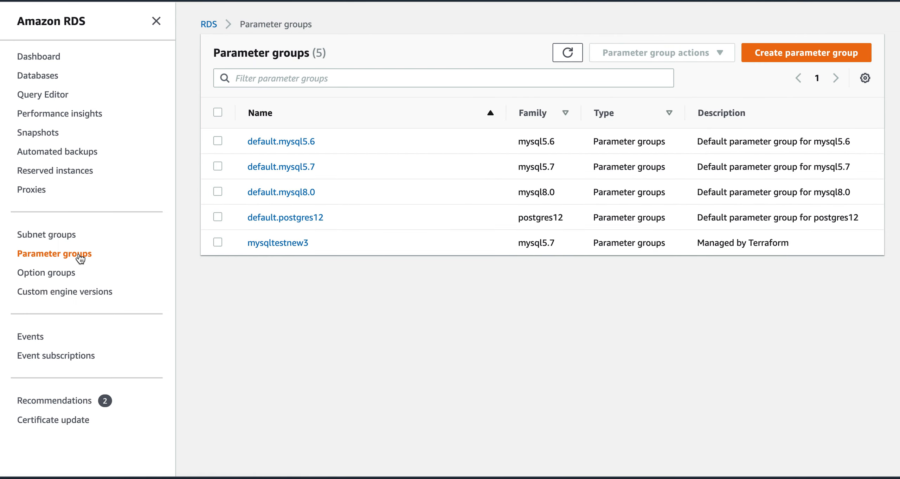
pyautogui.click(217, 192)
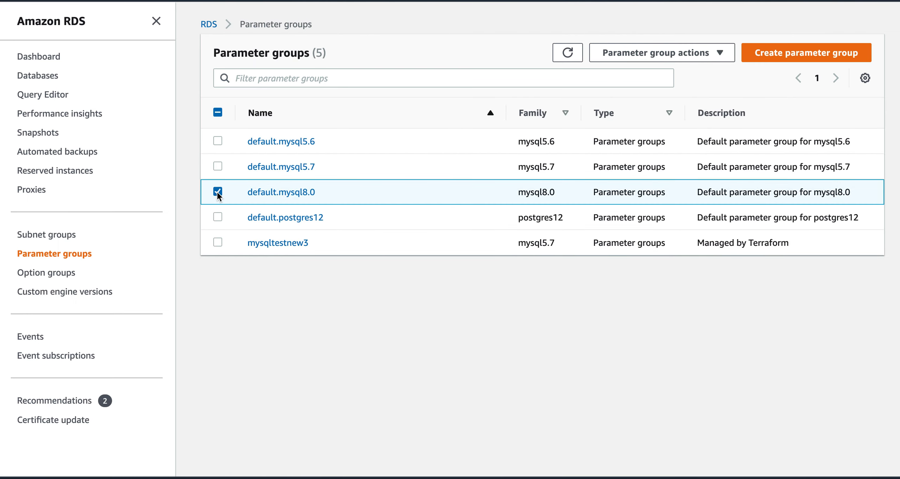
pyautogui.click(275, 199)
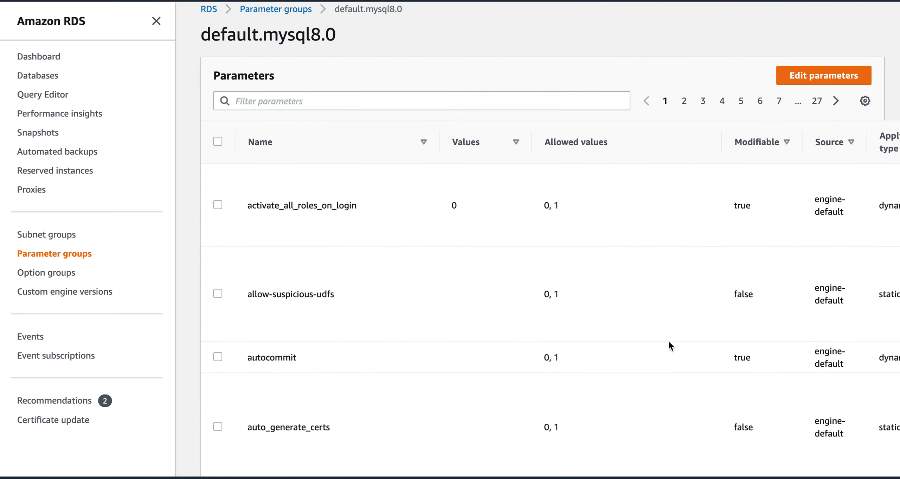
pyautogui.scroll(-4, 670, 345)
pyautogui.scroll(-3, 670, 345)
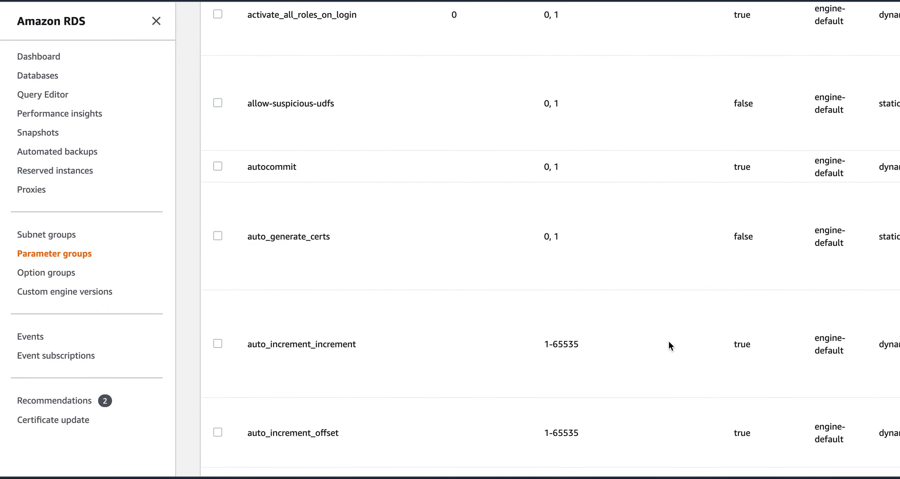
pyautogui.scroll(-10, 669, 341)
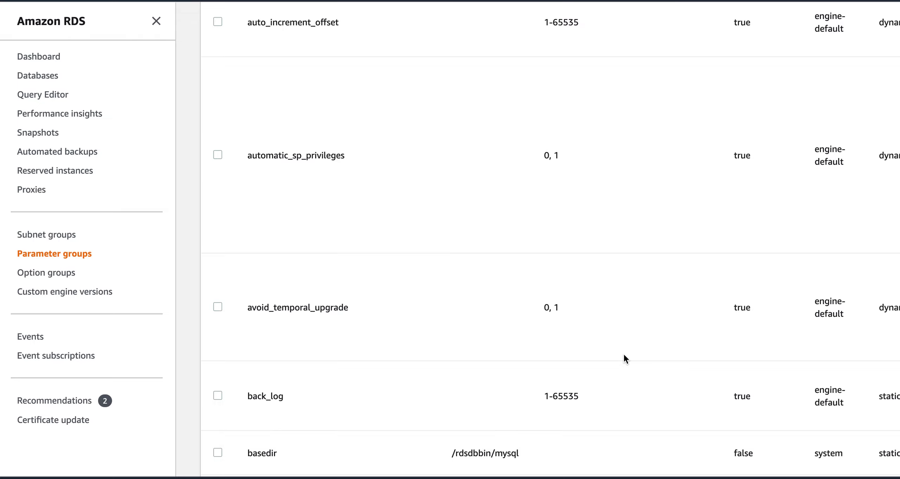
pyautogui.scroll(-4, 623, 355)
pyautogui.scroll(-10, 624, 356)
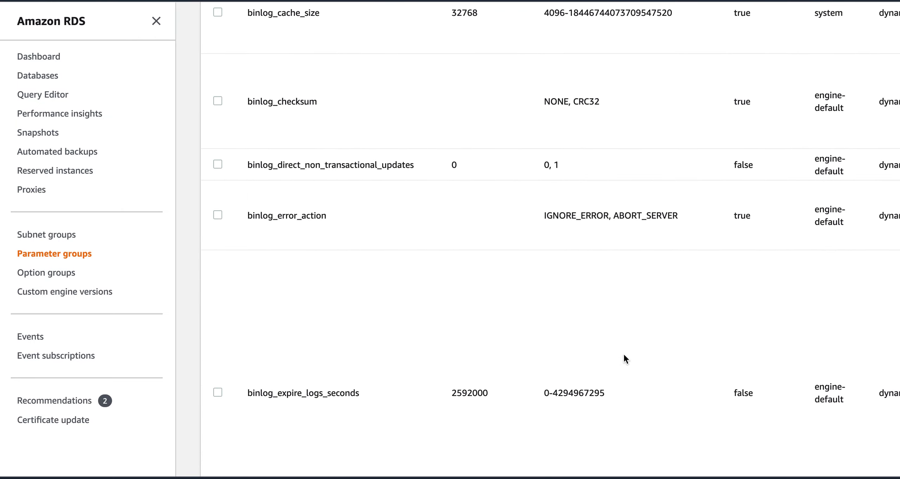
pyautogui.scroll(-6, 624, 355)
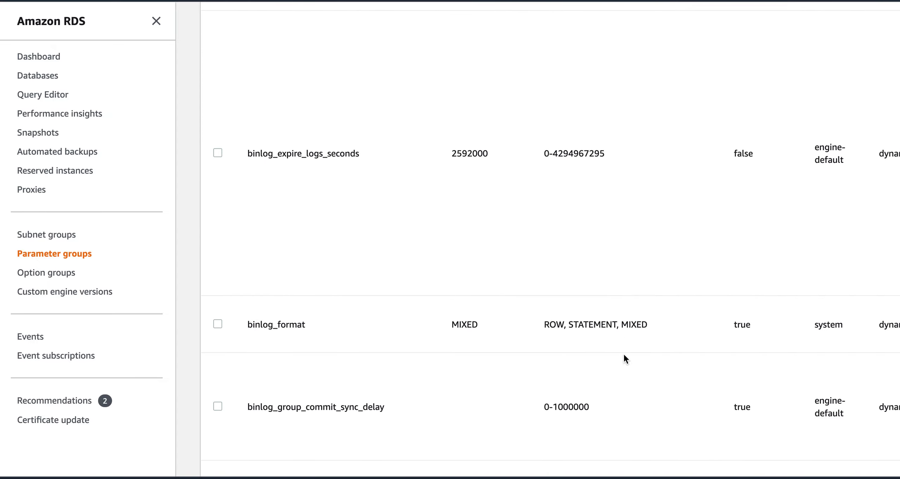
pyautogui.scroll(-3, 623, 353)
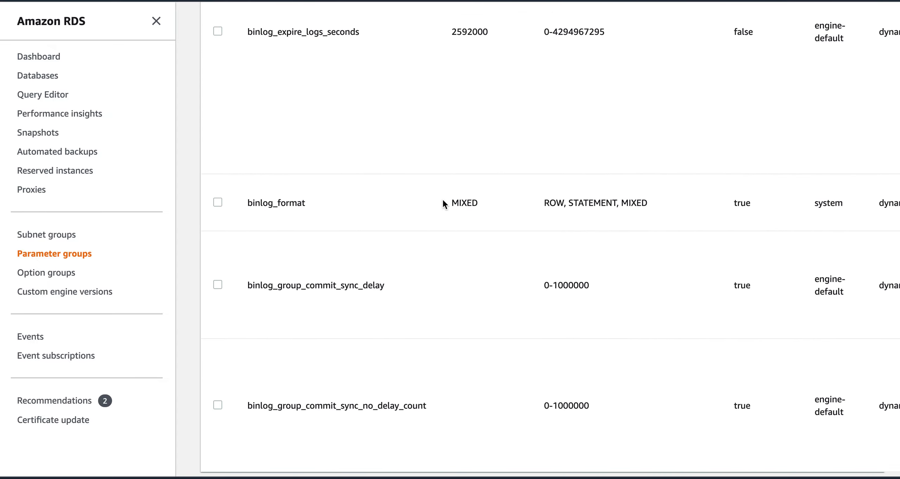
pyautogui.scroll(-4, 554, 322)
pyautogui.scroll(20, 554, 322)
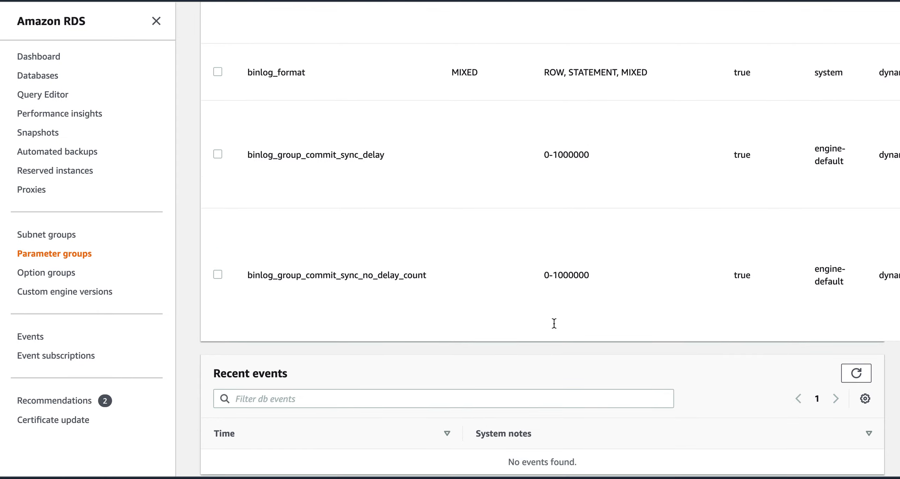
pyautogui.scroll(13, 554, 322)
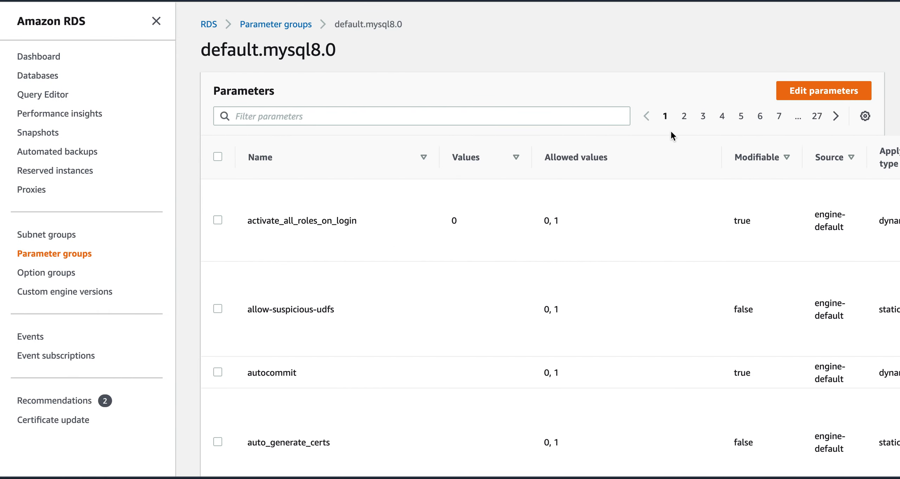
pyautogui.click(501, 119)
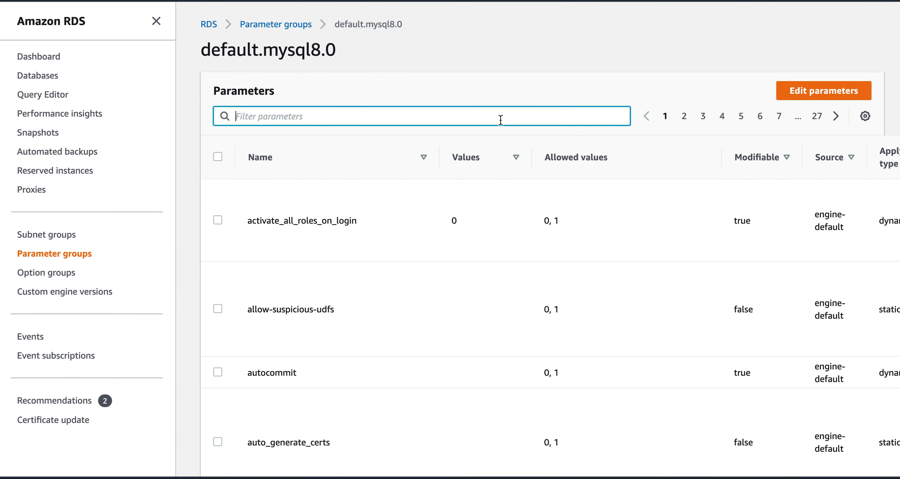
pyautogui.write('buff')
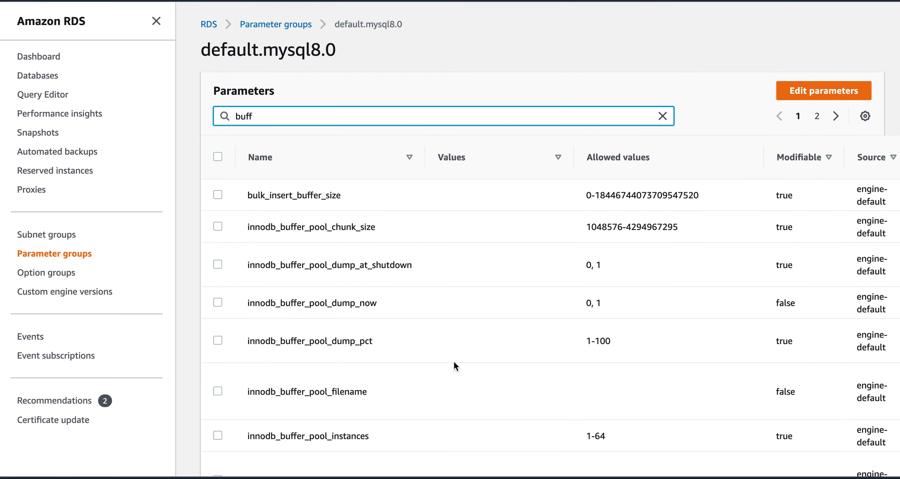
pyautogui.scroll(-3, 454, 363)
pyautogui.scroll(3, 454, 362)
pyautogui.press('BackSpace')
pyautogui.press('BackSpace')
pyautogui.press('BackSpace')
pyautogui.press('BackSpace')
pyautogui.write('sessions')
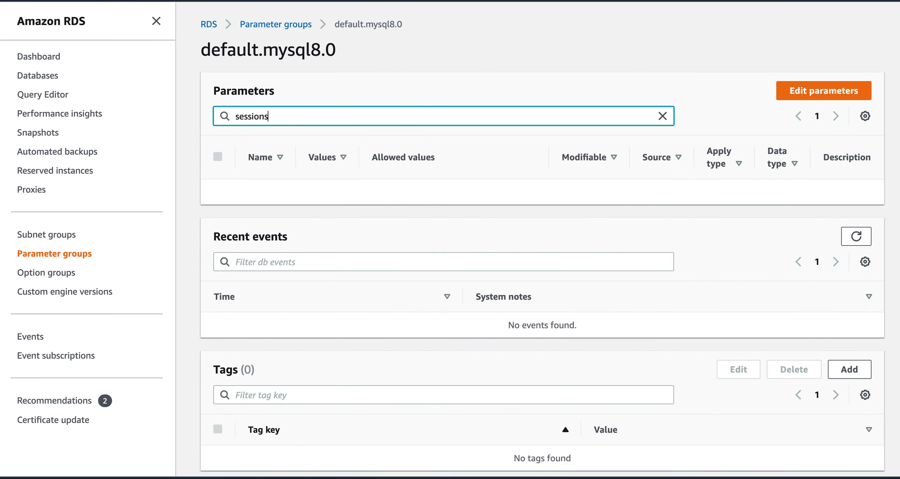
pyautogui.press('BackSpace')
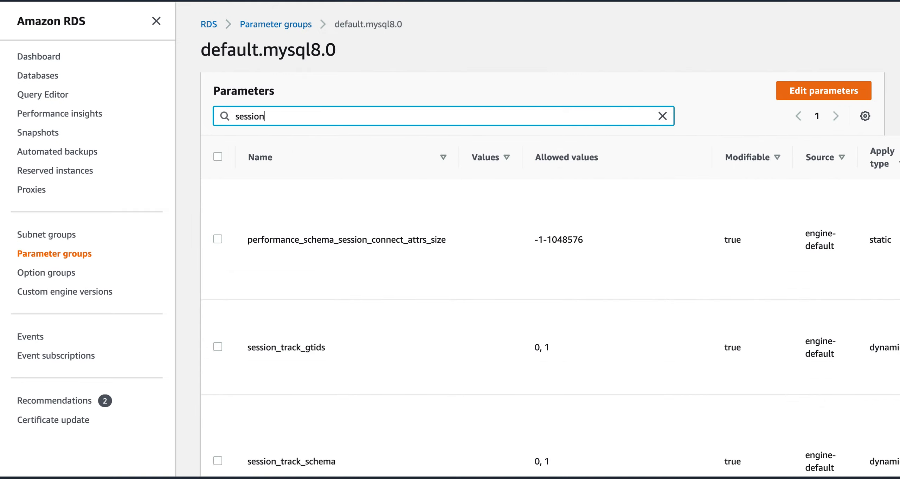
pyautogui.scroll(-10, 500, 314)
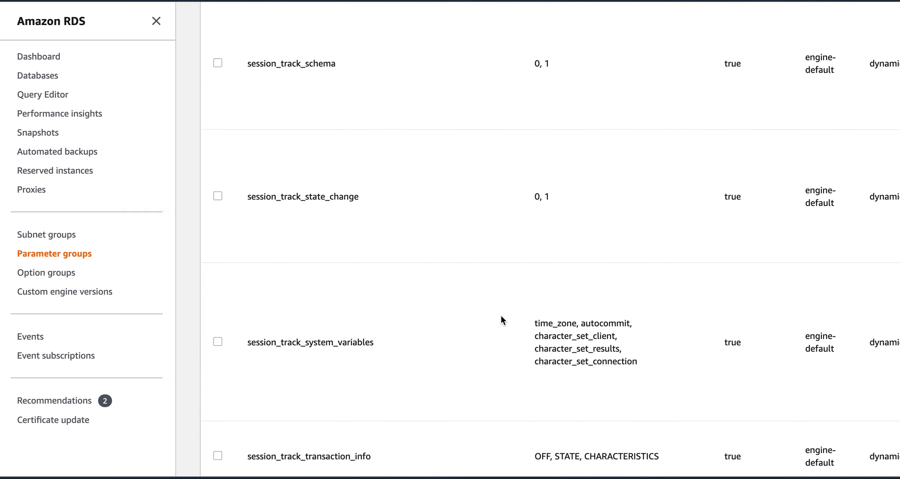
pyautogui.scroll(-5, 501, 314)
pyautogui.scroll(15, 501, 313)
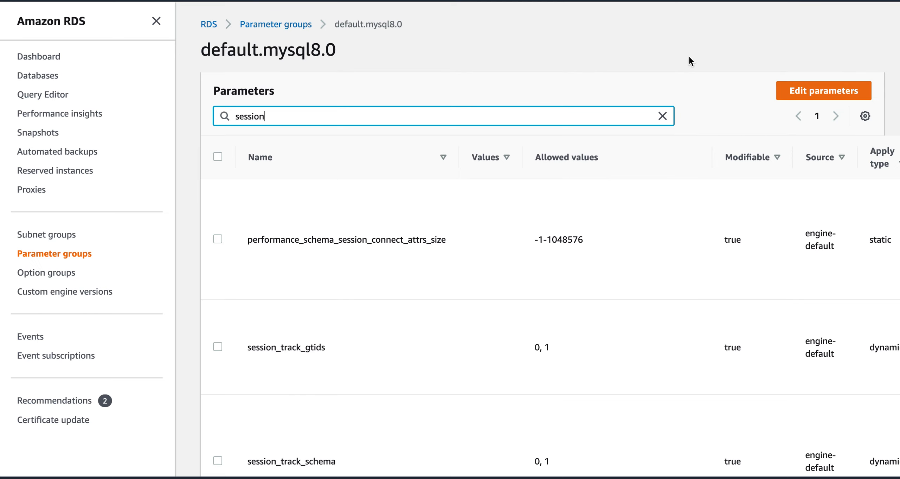
pyautogui.click(663, 117)
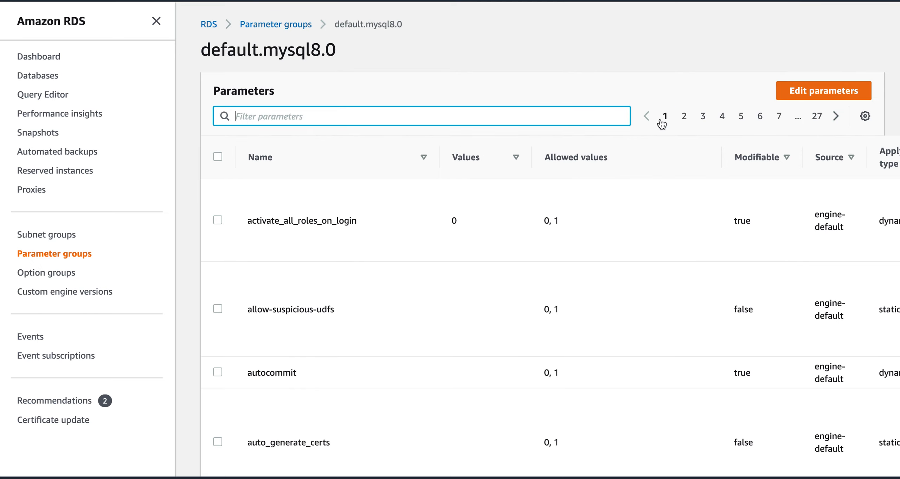
pyautogui.rightClick(654, 282)
# Step: Show page 2 of the default.mysql8.0 parameters
pyautogui.click(685, 118)
pyautogui.click(684, 117)
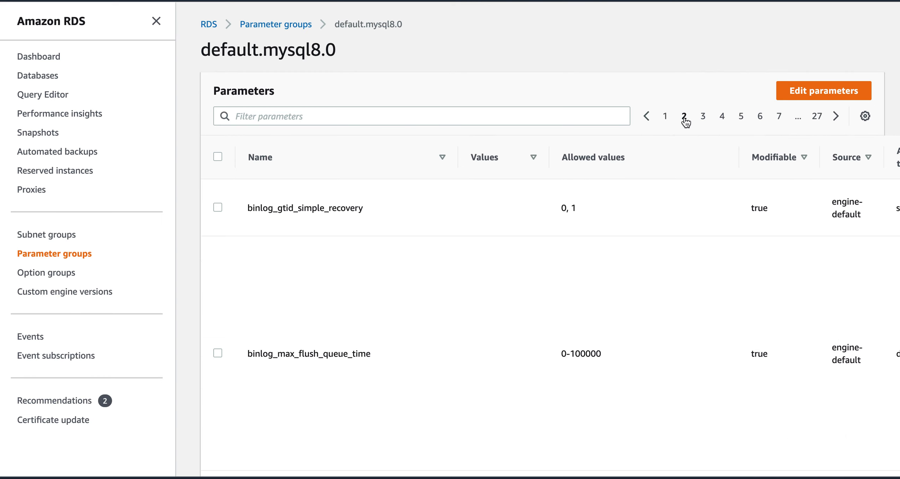
pyautogui.scroll(-8, 617, 350)
pyautogui.scroll(-5, 618, 350)
pyautogui.scroll(6, 614, 349)
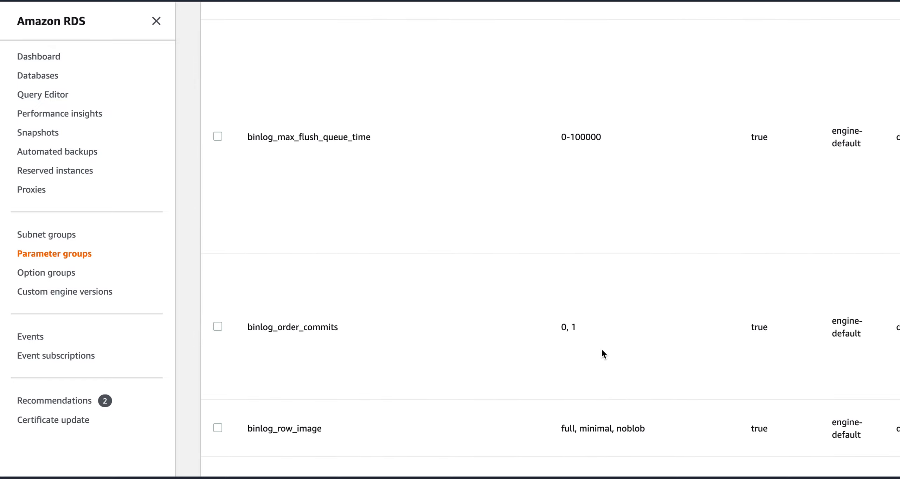
pyautogui.scroll(6, 602, 352)
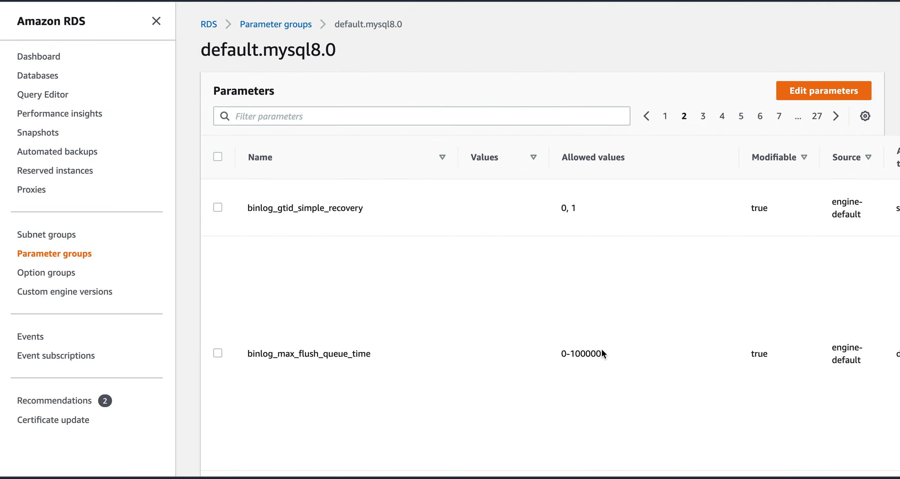
# Step: On page 3, select character_sets_dir and start editing parameters, then cancel unchanged
pyautogui.click(703, 117)
pyautogui.click(217, 303)
pyautogui.click(805, 95)
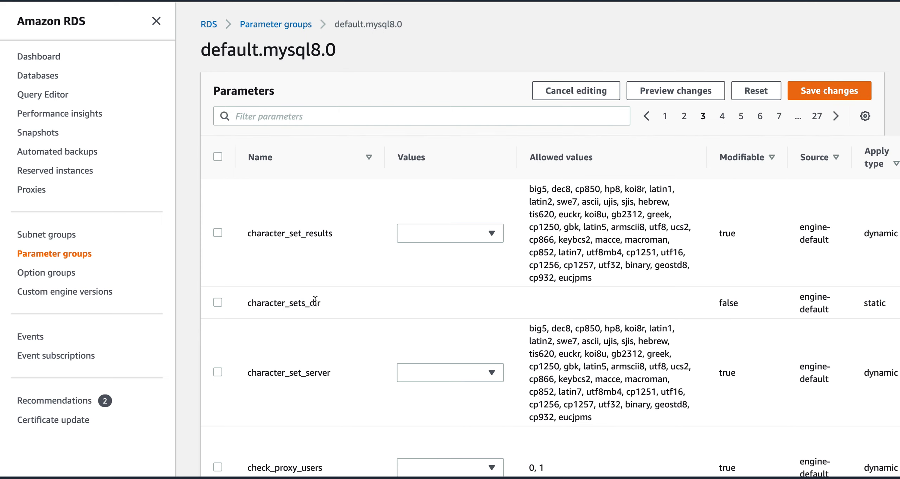
pyautogui.click(573, 100)
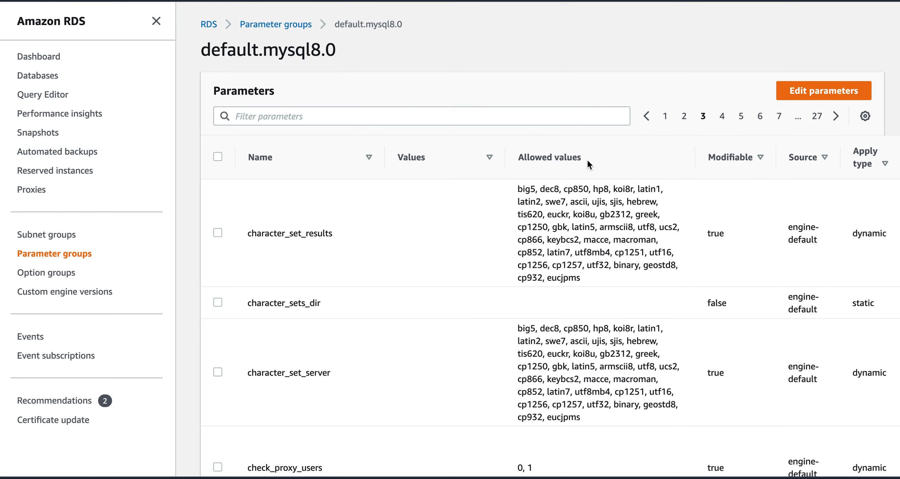
# Step: Page through parameter pages 4, 5 and 6
pyautogui.click(722, 117)
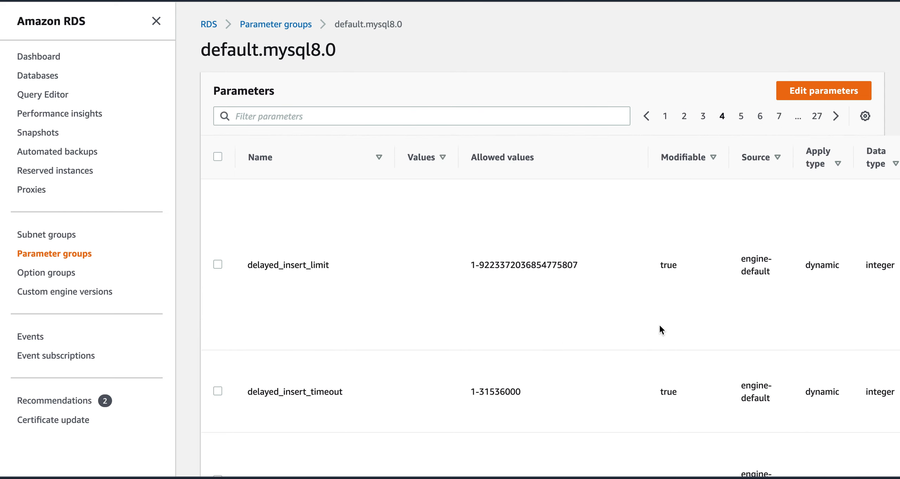
pyautogui.scroll(-10, 660, 326)
pyautogui.scroll(-10, 660, 325)
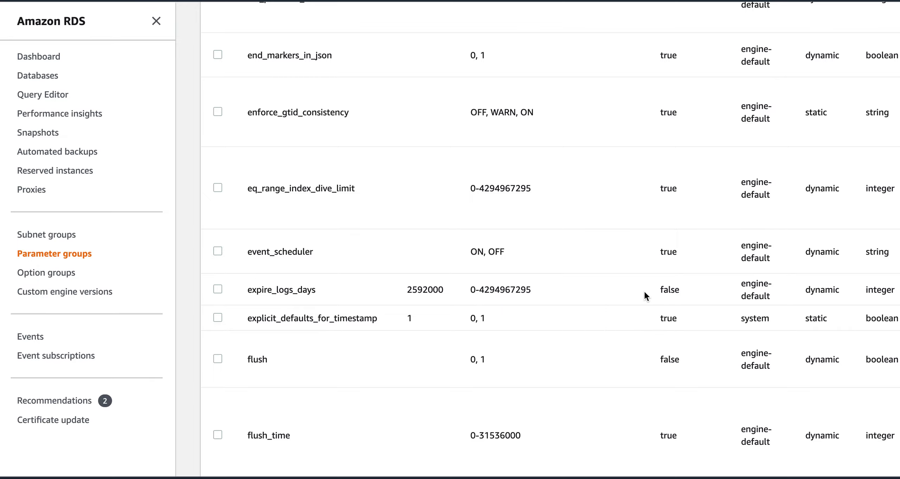
pyautogui.scroll(-8, 653, 324)
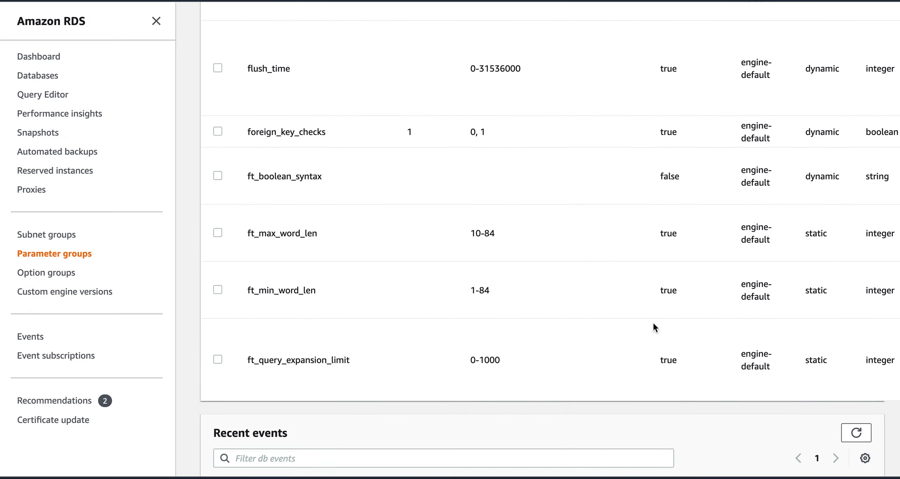
pyautogui.scroll(15, 653, 322)
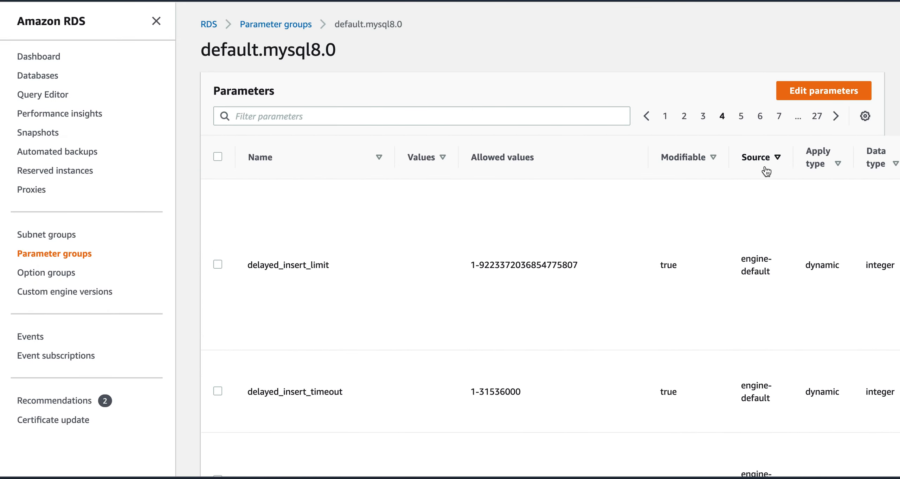
pyautogui.click(745, 116)
pyautogui.scroll(-4, 667, 285)
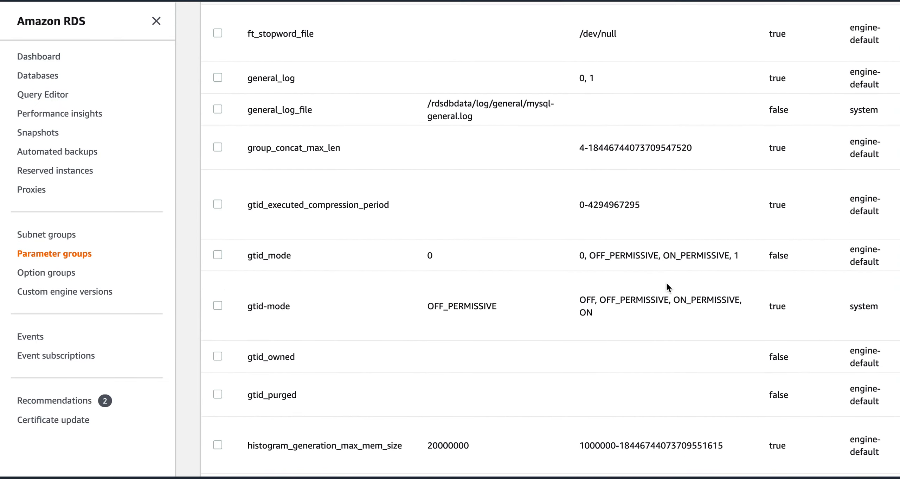
pyautogui.scroll(-14, 668, 285)
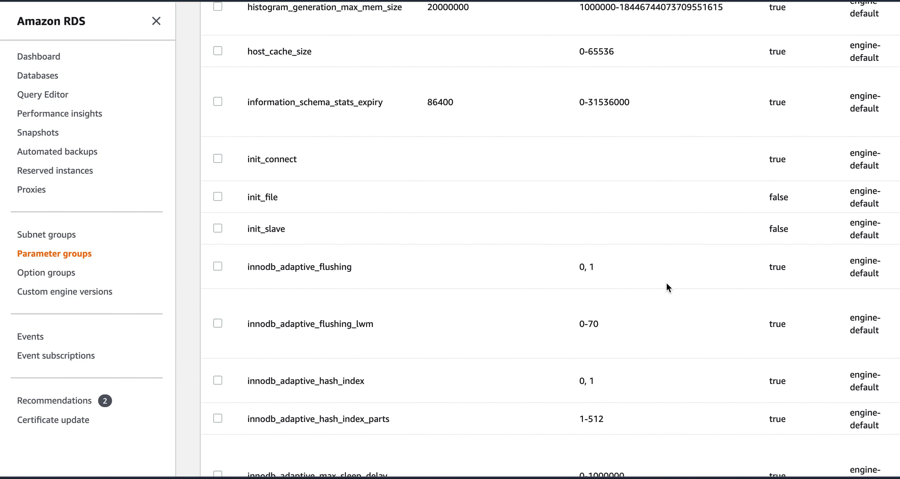
pyautogui.scroll(18, 668, 287)
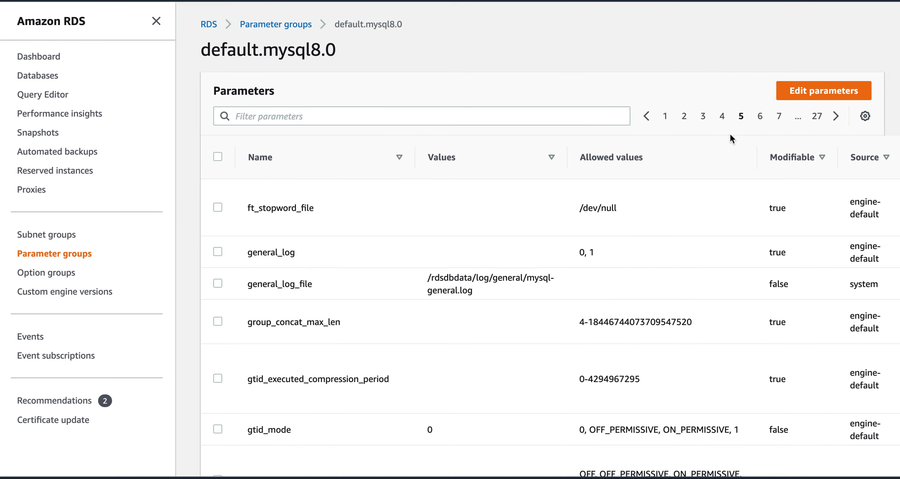
pyautogui.click(760, 116)
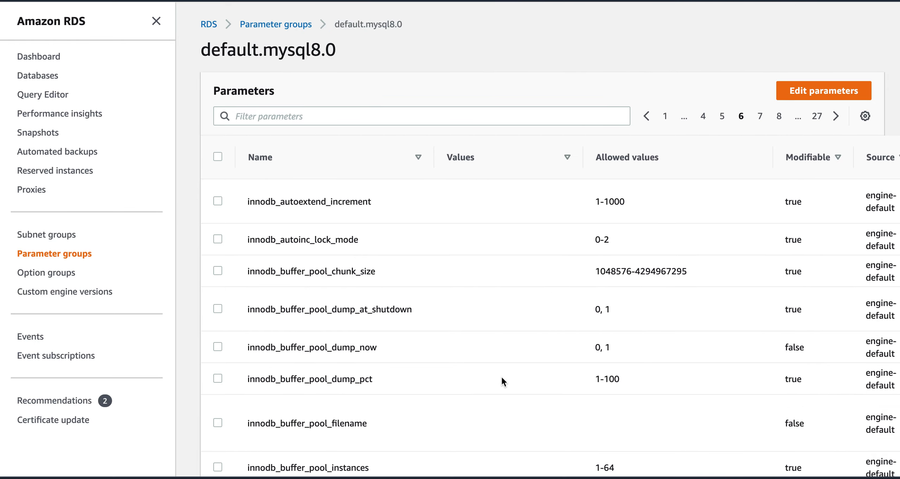